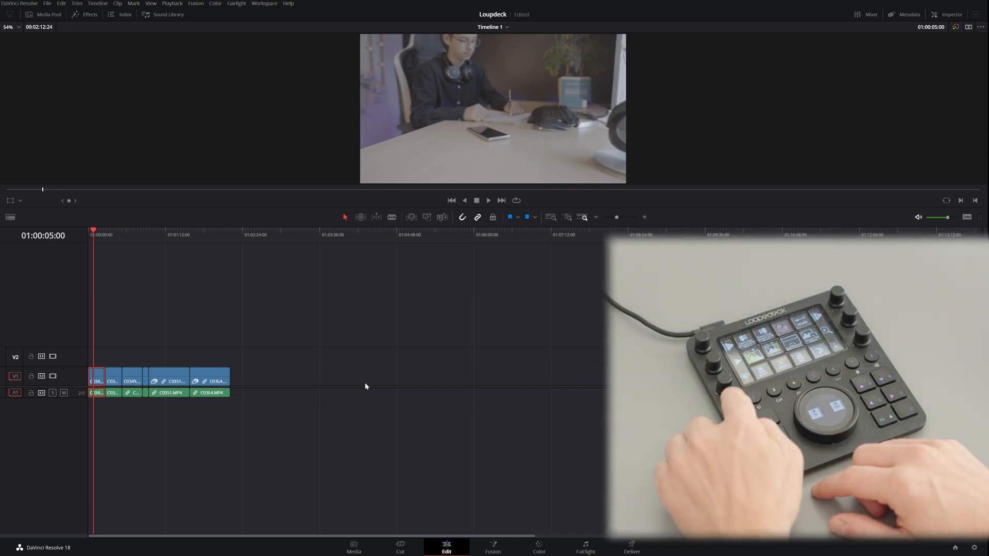
Step: Tour the Media, Edit, Color, Fairlight and Deliver pages in order, ending on the Edit page
{"action": "key", "text": "shift+2"}
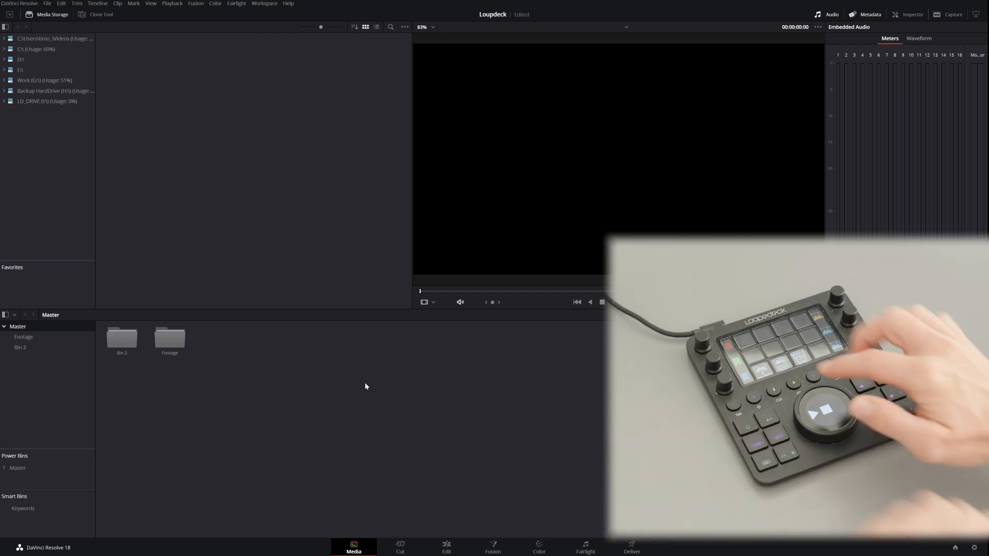
{"action": "key", "text": "shift+4"}
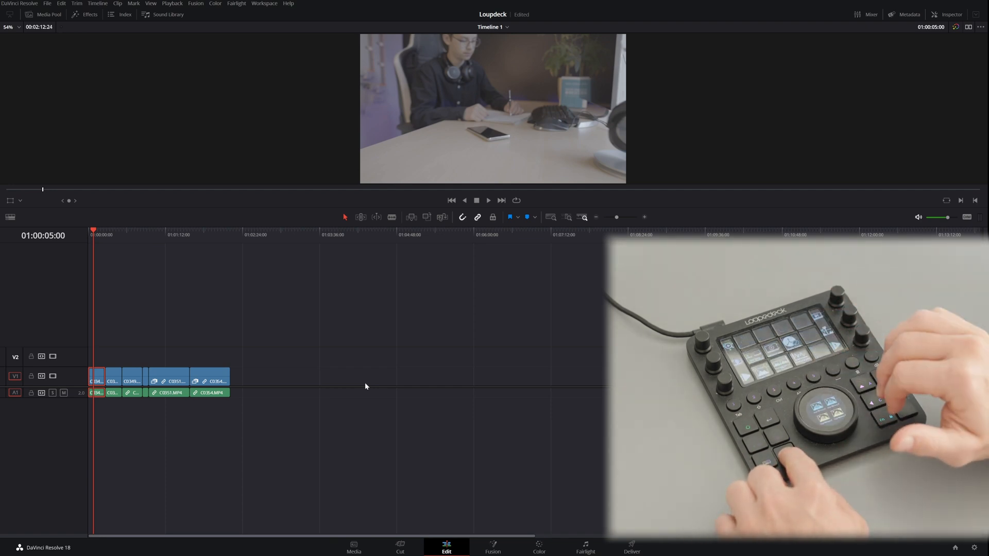
{"action": "key", "text": "shift+6"}
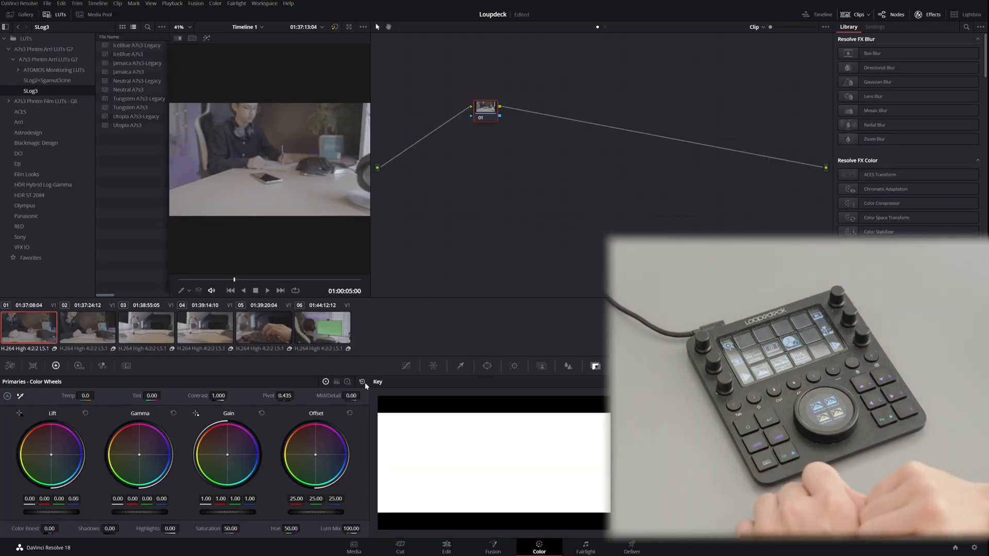
{"action": "key", "text": "shift+7"}
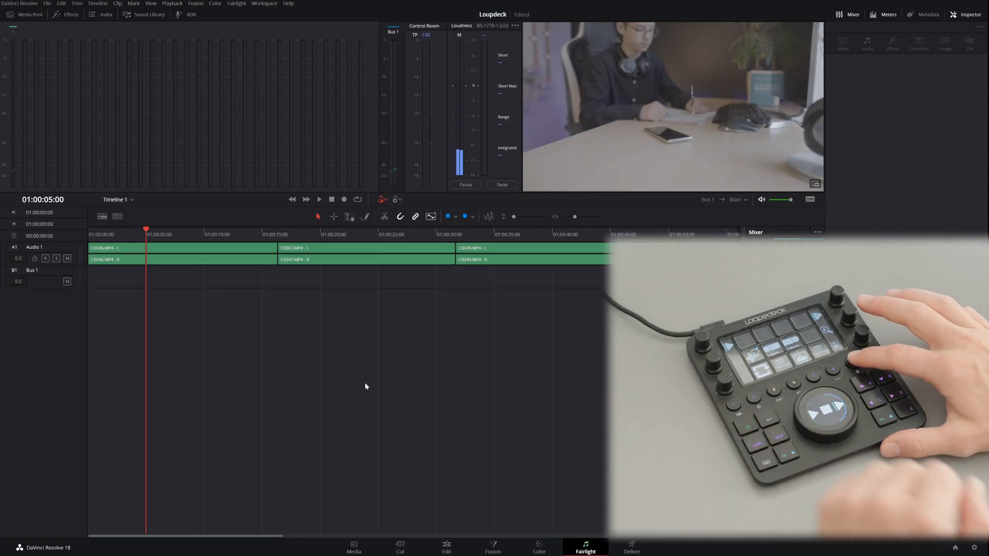
{"action": "key", "text": "shift+8"}
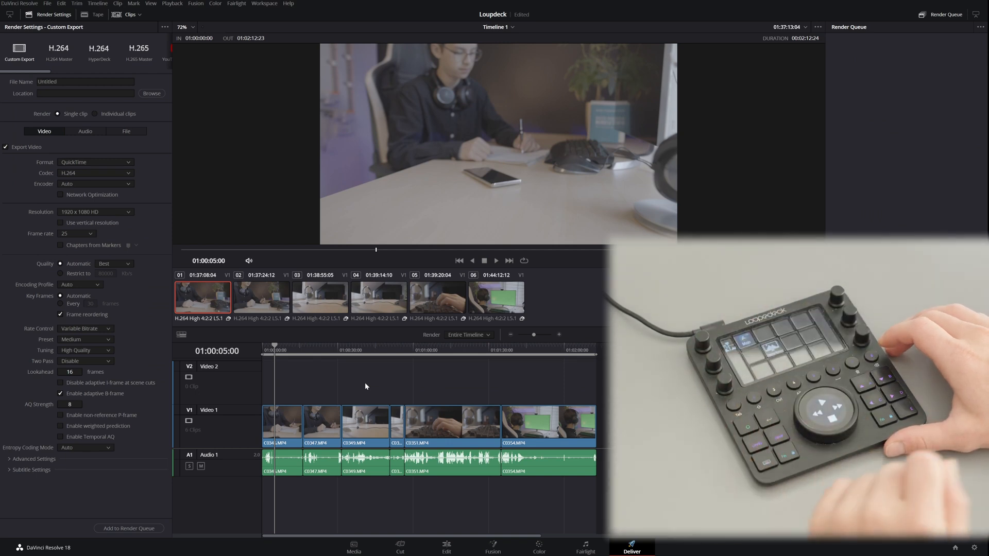
{"action": "key", "text": "shift+4"}
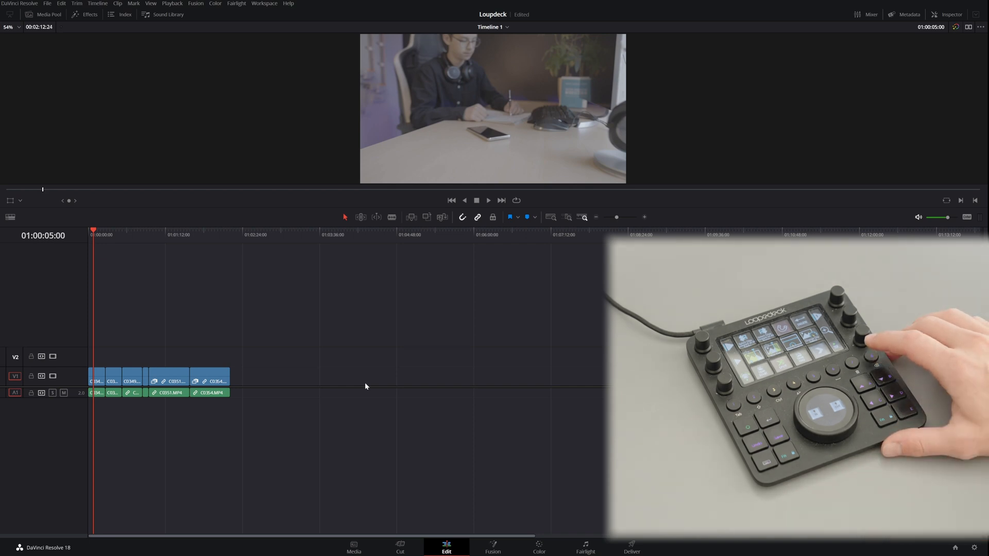
Step: View the timeline picture full screen and return to the normal Edit layout
{"action": "key", "text": "ctrl+f"}
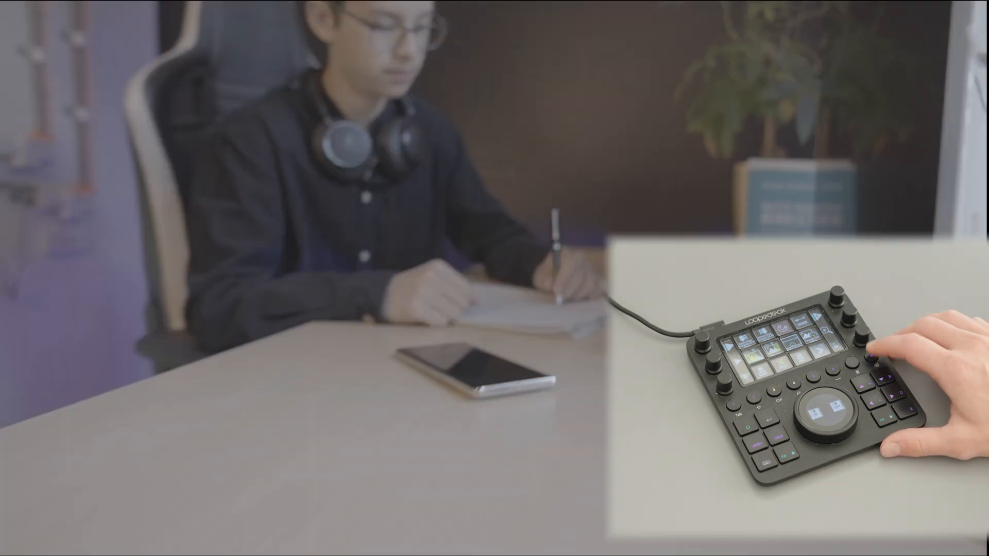
{"action": "key", "text": "Escape"}
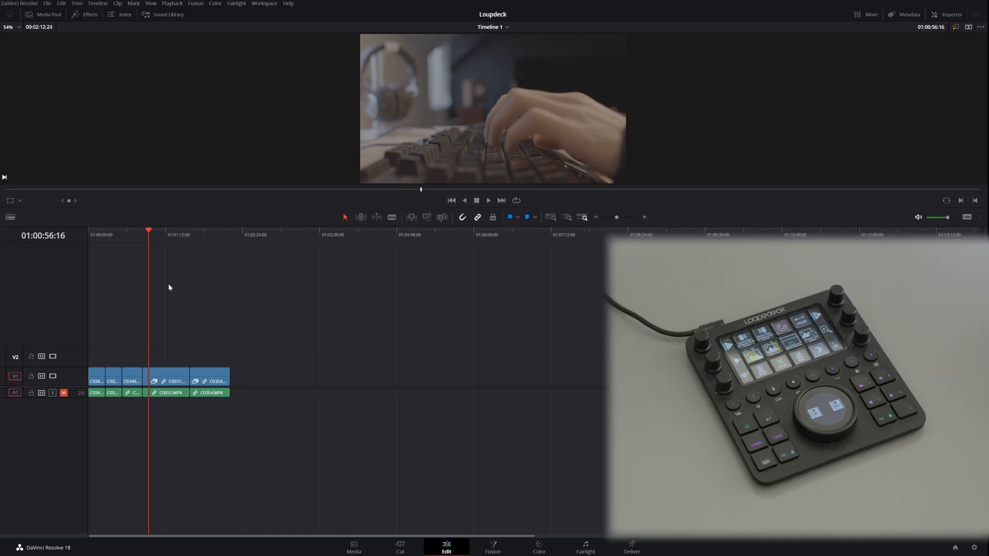
Step: Ripple delete the C0351.MP4 clip under the playhead and undo the deletion
{"action": "left_click", "coordinate": [164, 236]}
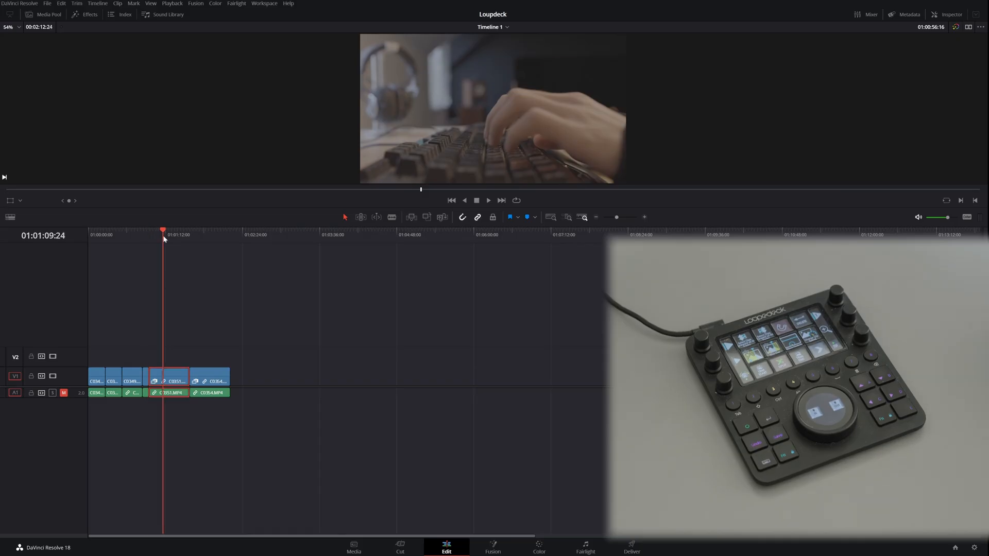
{"action": "left_click_drag", "start_coordinate": [164, 238], "coordinate": [167, 238]}
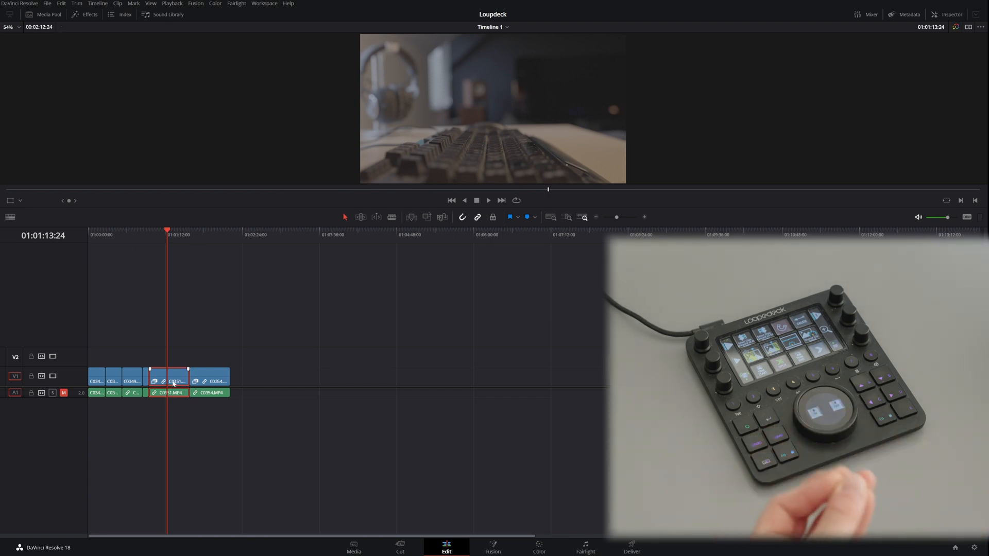
{"action": "key", "text": "Delete"}
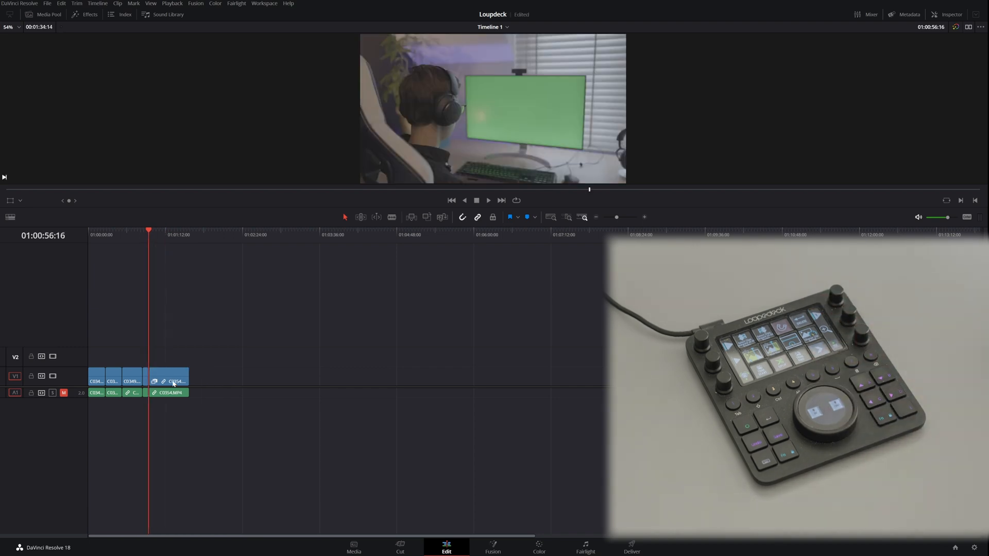
{"action": "key", "text": "ctrl+z"}
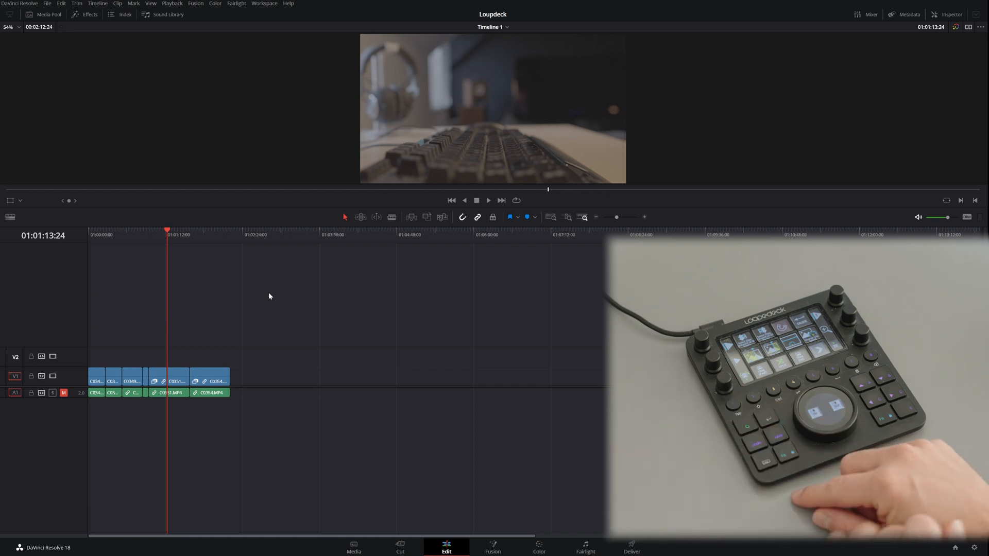
Step: Show and hide the Media Pool, and do the same with the Effects library
{"action": "key", "text": "ctrl+1"}
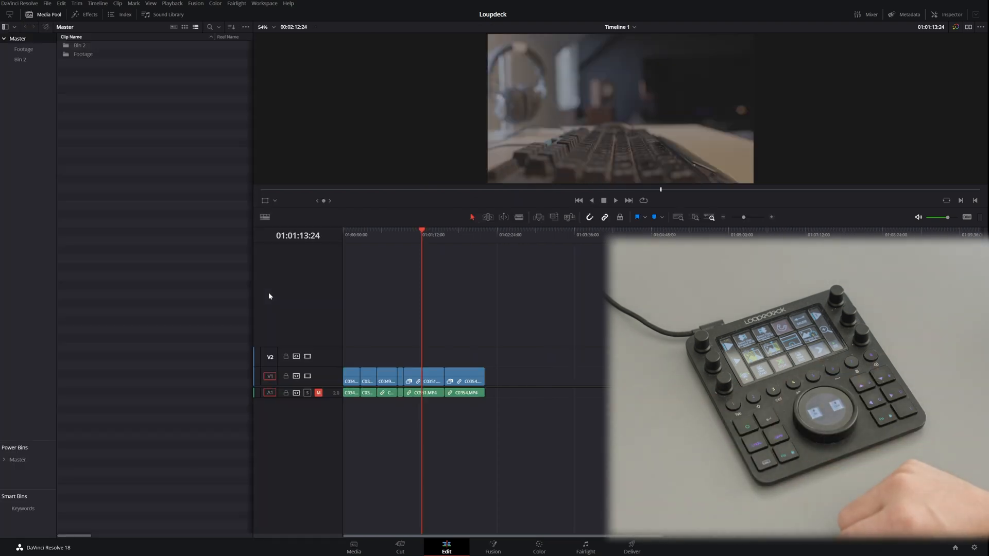
{"action": "key", "text": "ctrl+1"}
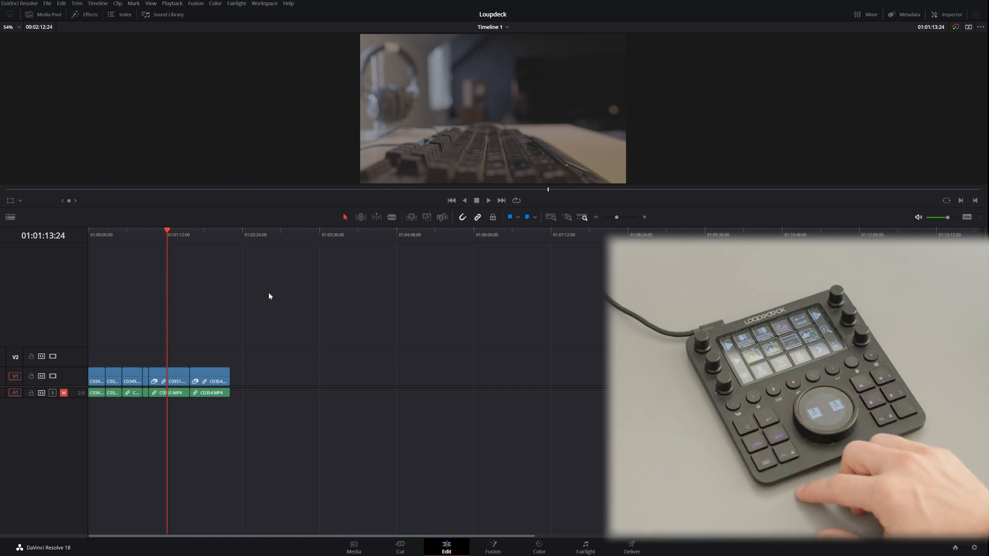
{"action": "key", "text": "ctrl+2"}
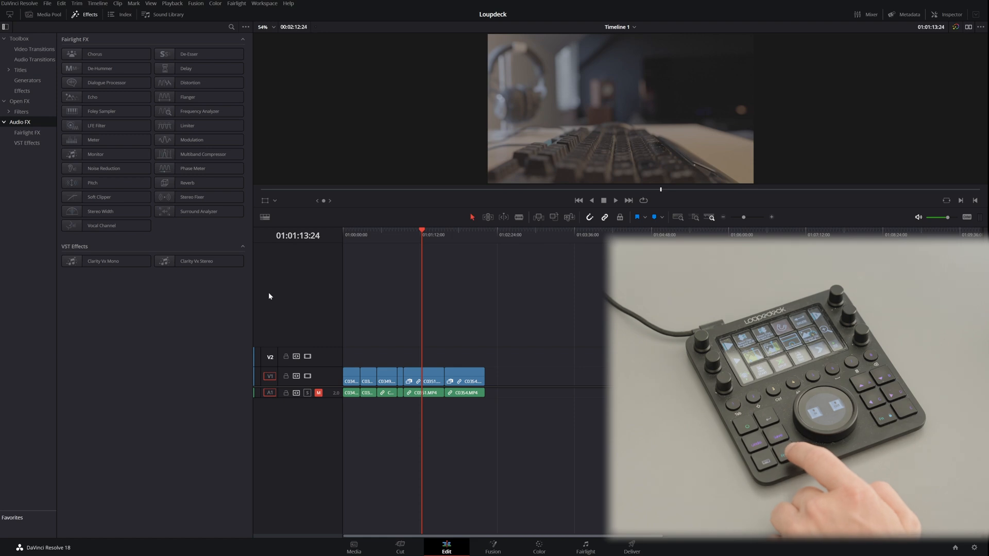
{"action": "key", "text": "ctrl+2"}
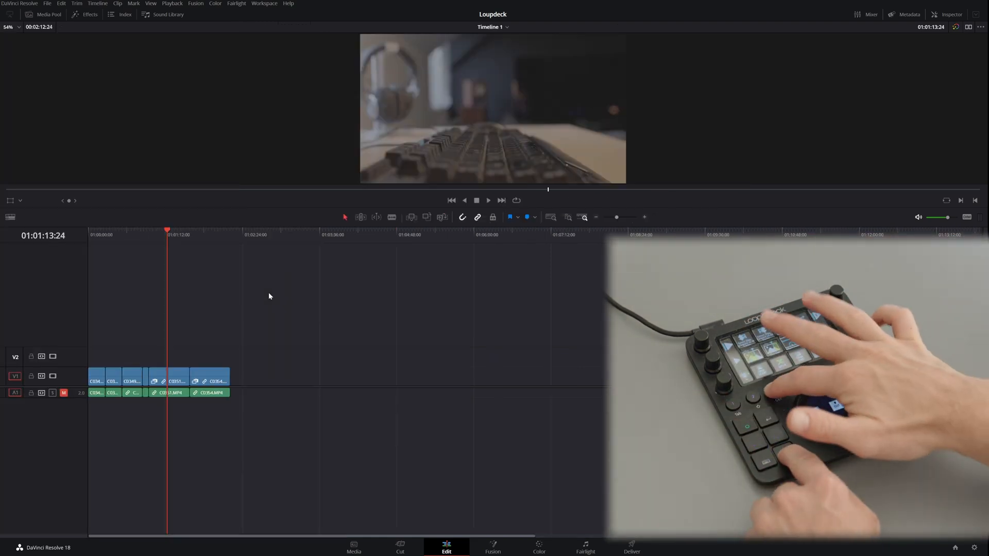
Step: Show the Inspector and select the C0351.MP4 clip on track V1 to inspect it
{"action": "key", "text": "ctrl+9"}
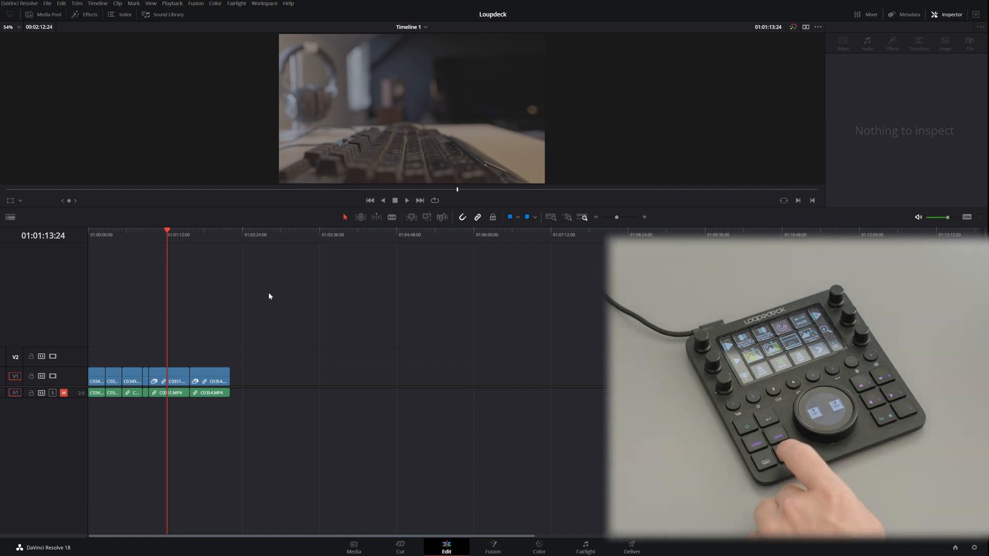
{"action": "left_click", "coordinate": [166, 383]}
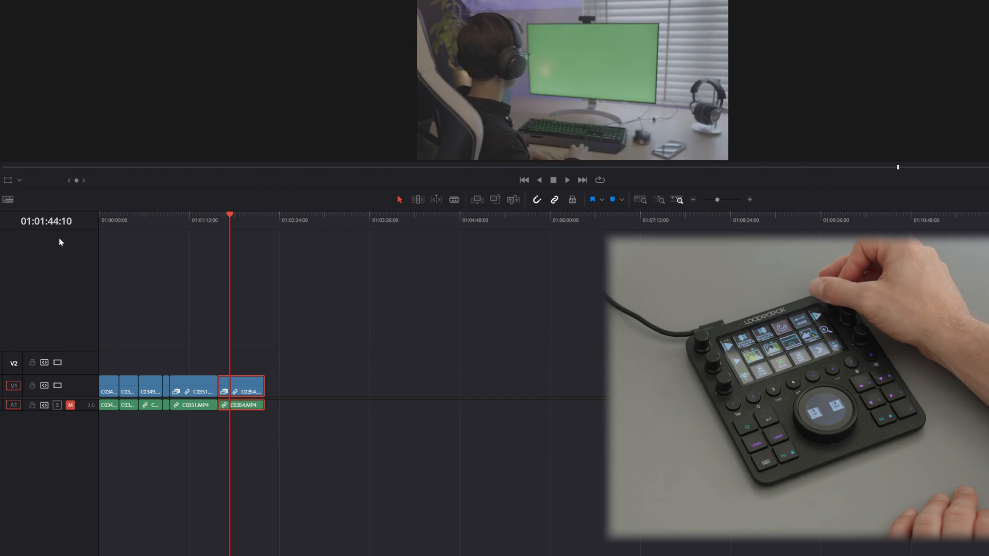
Step: Move the playhead back and forth within the C0354.MP4 clip in one-second jumps and single frames
{"action": "key", "text": "shift+Left"}
{"action": "key", "text": "shift+Left"}
{"action": "key", "text": "shift+Left"}
{"action": "key", "text": "shift+Left"}
{"action": "key", "text": "shift+Left"}
{"action": "key", "text": "shift+Left"}
{"action": "key", "text": "shift+Left"}
{"action": "key", "text": "shift+Left"}
{"action": "key", "text": "shift+Left"}
{"action": "key", "text": "shift+Left"}
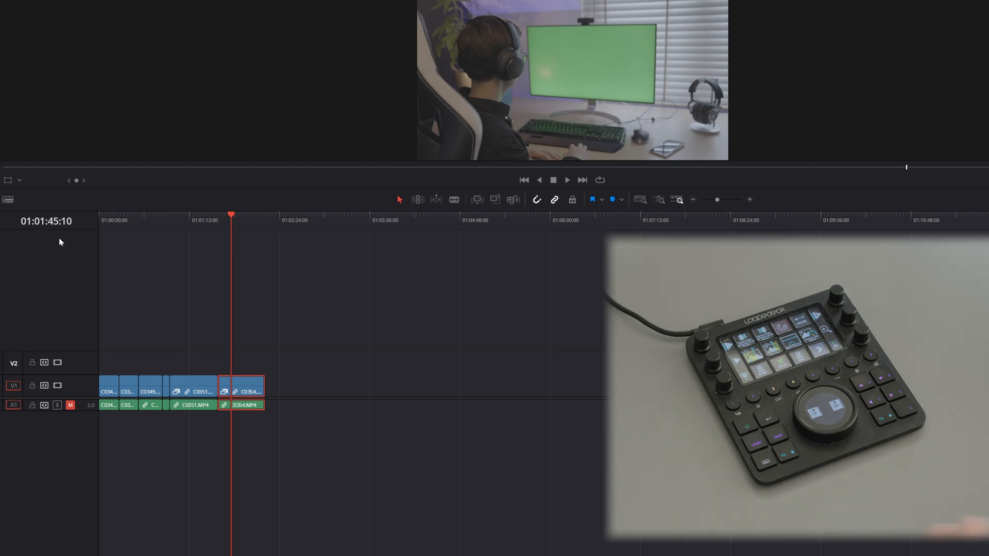
{"action": "key", "text": "Left"}
{"action": "key", "text": "Left"}
{"action": "key", "text": "Left"}
{"action": "key", "text": "Left"}
{"action": "key", "text": "Left"}
{"action": "key", "text": "Left"}
{"action": "key", "text": "Right"}
{"action": "key", "text": "Right"}
{"action": "key", "text": "Right"}
{"action": "key", "text": "Left"}
{"action": "key", "text": "shift+Left"}
{"action": "key", "text": "shift+Left"}
{"action": "key", "text": "shift+Left"}
{"action": "key", "text": "shift+Left"}
{"action": "key", "text": "shift+Left"}
{"action": "key", "text": "shift+Left"}
{"action": "key", "text": "shift+Left"}
{"action": "key", "text": "shift+Left"}
{"action": "key", "text": "shift+Right"}
{"action": "key", "text": "shift+Right"}
{"action": "key", "text": "shift+Right"}
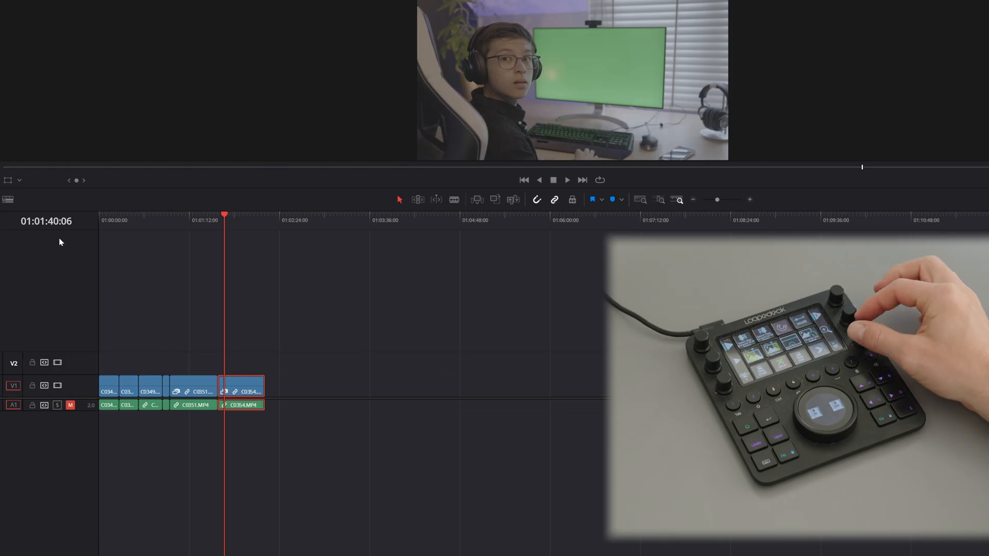
Step: Jump the playhead backward and forward from cut to cut across the timeline clips
{"action": "key", "text": "Up"}
{"action": "key", "text": "Up"}
{"action": "key", "text": "Up"}
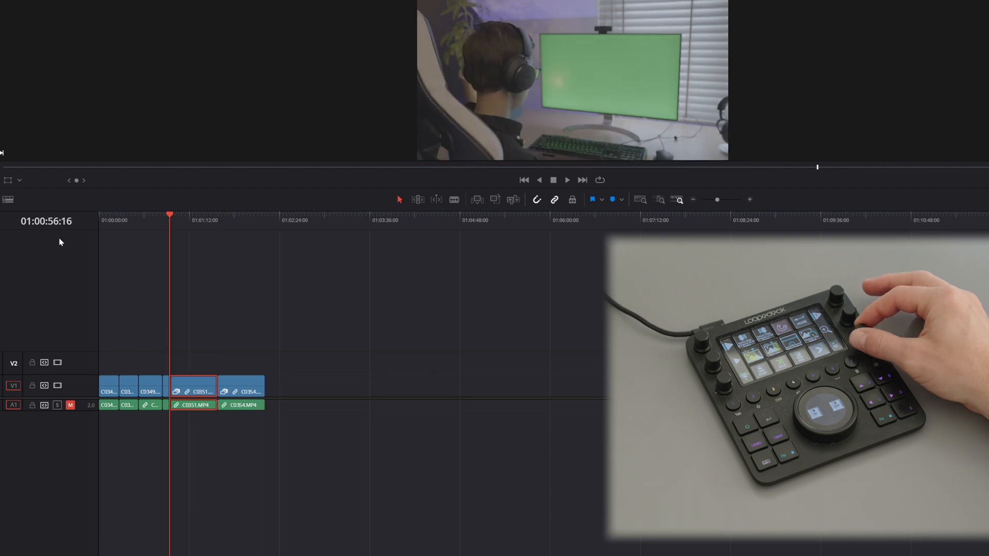
{"action": "key", "text": "Up"}
{"action": "key", "text": "Up"}
{"action": "key", "text": "Up"}
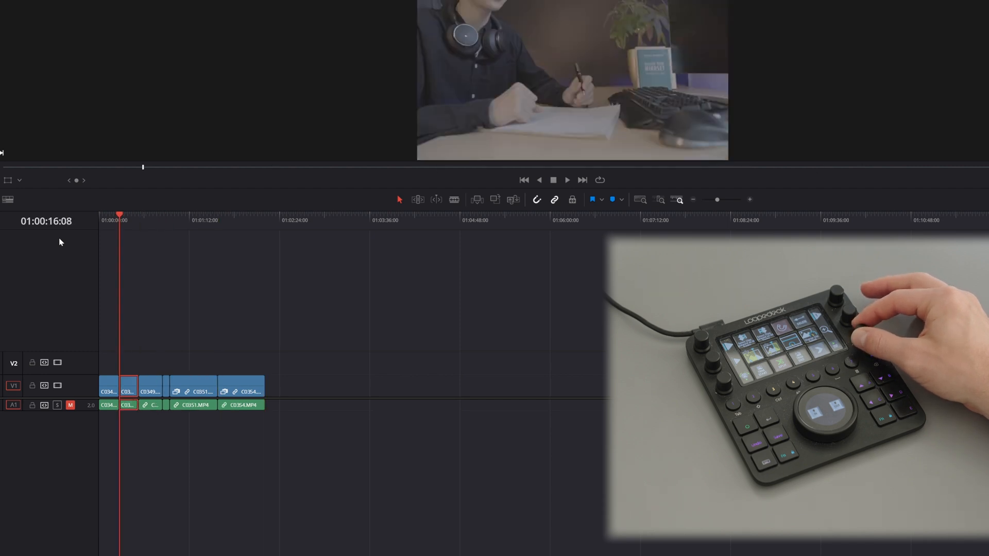
{"action": "key", "text": "Down"}
{"action": "key", "text": "Down"}
{"action": "key", "text": "Down"}
{"action": "key", "text": "Down"}
{"action": "key", "text": "Down"}
{"action": "key", "text": "Down"}
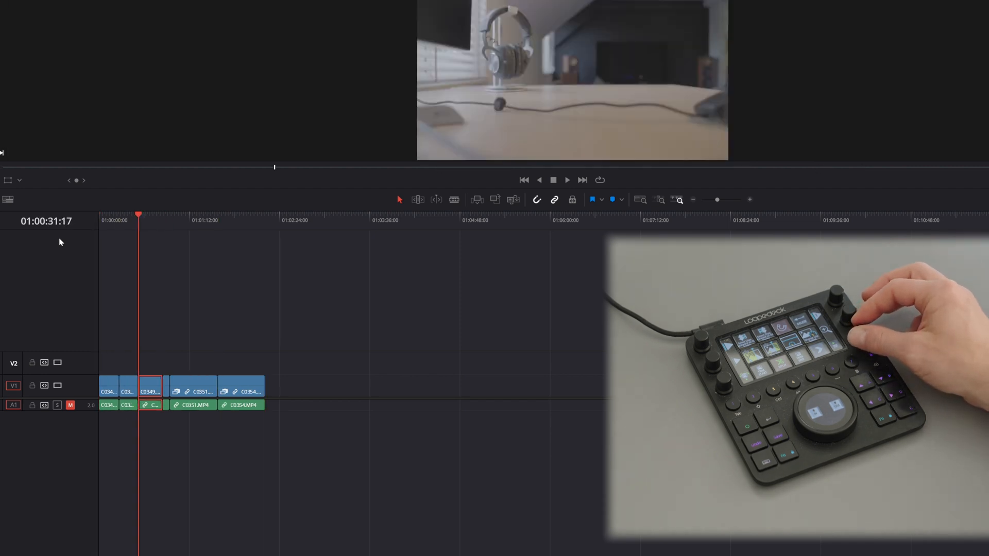
{"action": "key", "text": "Up"}
{"action": "key", "text": "Up"}
{"action": "key", "text": "Up"}
{"action": "key", "text": "Up"}
{"action": "key", "text": "Up"}
{"action": "key", "text": "Up"}
{"action": "key", "text": "Down"}
{"action": "key", "text": "Down"}
{"action": "key", "text": "Down"}
{"action": "key", "text": "Down"}
{"action": "key", "text": "Down"}
{"action": "key", "text": "Down"}
{"action": "key", "text": "Down"}
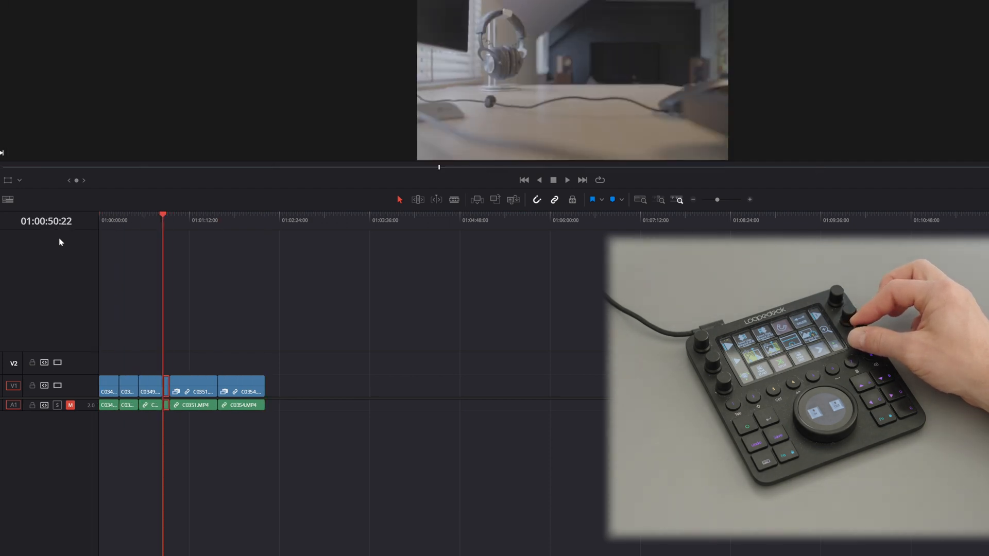
{"action": "key", "text": "Up"}
{"action": "key", "text": "Up"}
{"action": "key", "text": "Up"}
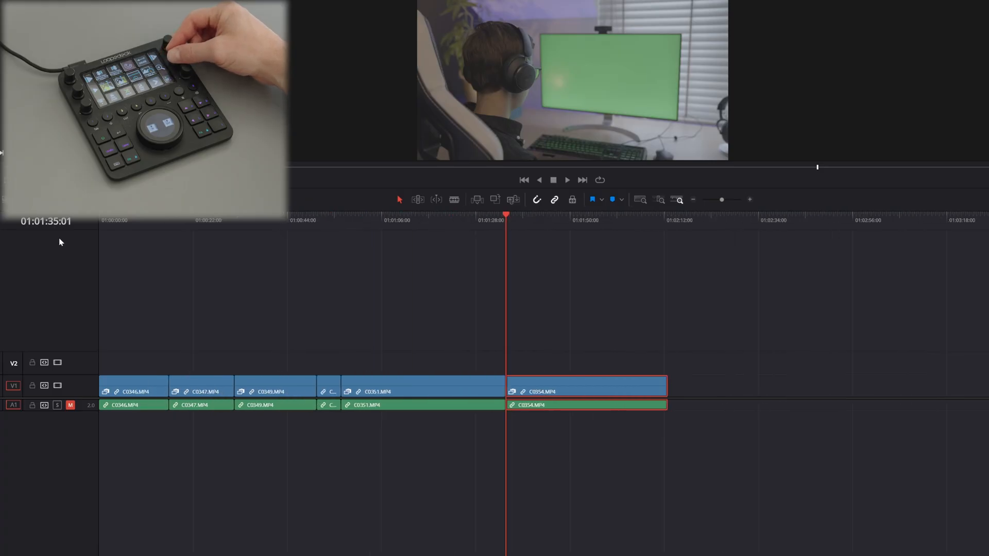
Step: Zoom the timeline in and out around the cut between C0351.MP4 and C0354.MP4, ending closely zoomed in
{"action": "key", "text": "ctrl+equal"}
{"action": "key", "text": "ctrl+equal"}
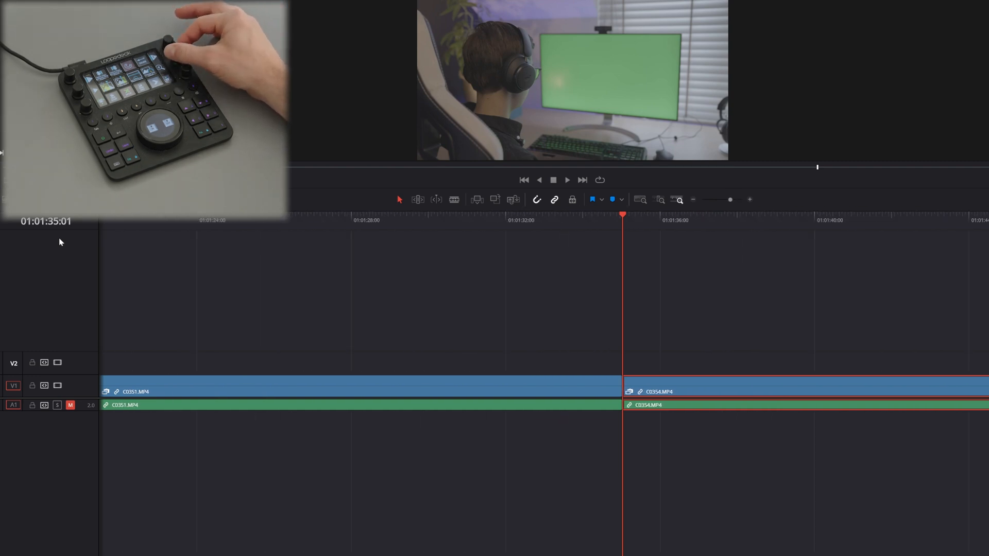
{"action": "key", "text": "ctrl+minus"}
{"action": "key", "text": "ctrl+minus"}
{"action": "key", "text": "ctrl+minus"}
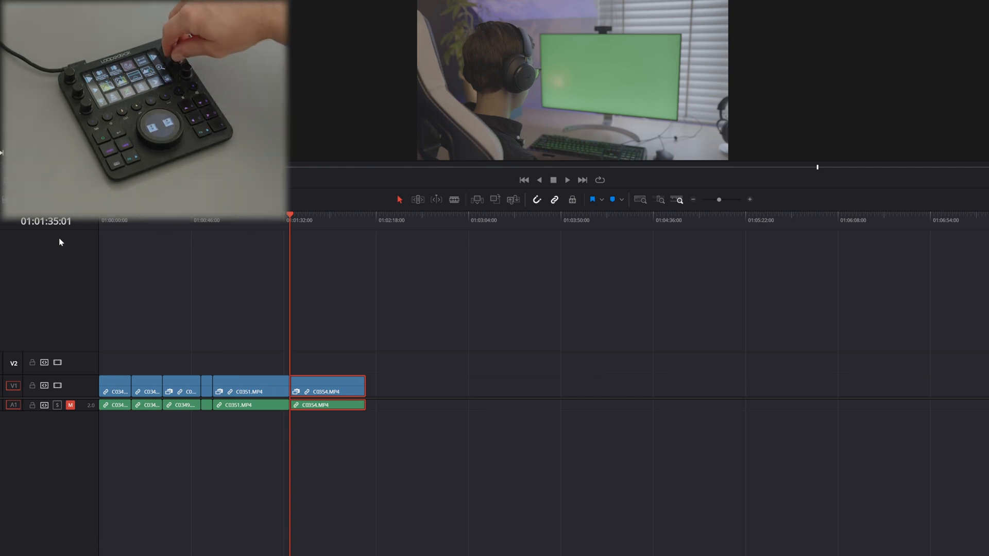
{"action": "key", "text": "ctrl+equal"}
{"action": "key", "text": "ctrl+equal"}
{"action": "key", "text": "ctrl+equal"}
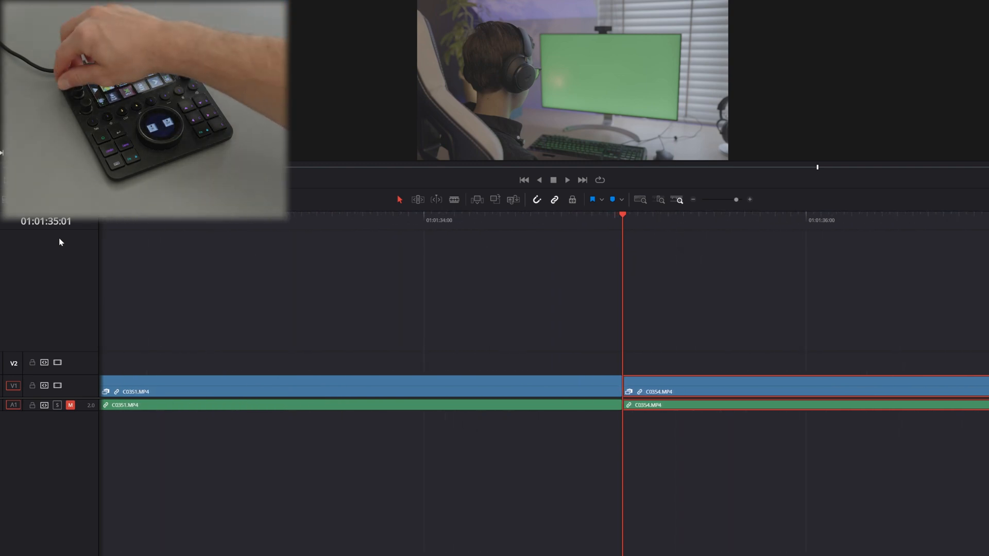
Step: Step the playhead frame by frame back and forth across the cut between C0351.MP4 and C0354.MP4
{"action": "key", "text": "Left"}
{"action": "key", "text": "Left"}
{"action": "key", "text": "Right"}
{"action": "key", "text": "Right"}
{"action": "key", "text": "Right"}
{"action": "key", "text": "Right"}
{"action": "key", "text": "Left"}
{"action": "key", "text": "Left"}
{"action": "key", "text": "Left"}
{"action": "key", "text": "Left"}
{"action": "key", "text": "Left"}
{"action": "key", "text": "Left"}
{"action": "key", "text": "Right"}
{"action": "key", "text": "Right"}
{"action": "key", "text": "Right"}
{"action": "key", "text": "Right"}
{"action": "key", "text": "Right"}
{"action": "key", "text": "Left"}
{"action": "key", "text": "Left"}
{"action": "key", "text": "Left"}
{"action": "key", "text": "Left"}
{"action": "key", "text": "Right"}
{"action": "key", "text": "Right"}
{"action": "key", "text": "Right"}
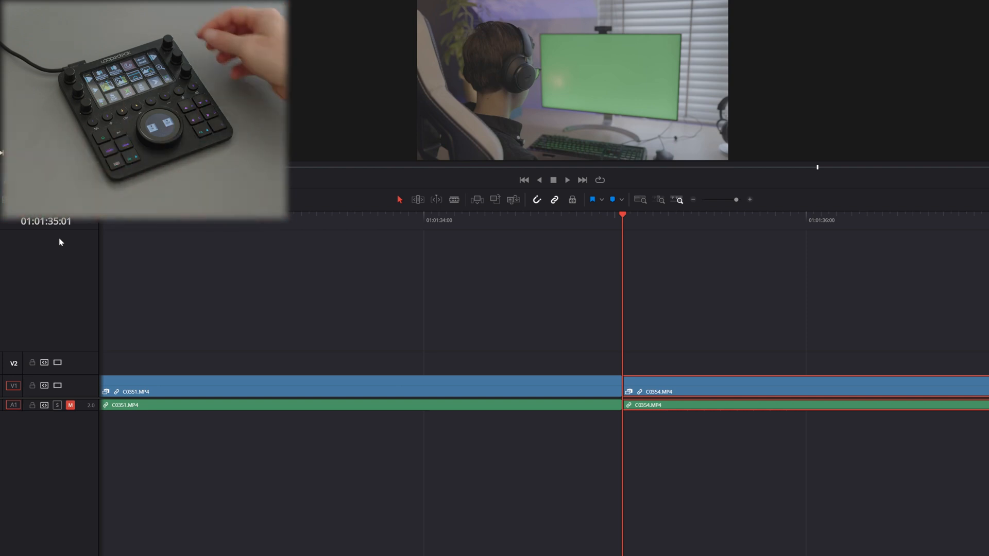
Step: Play the timeline from its start and raise the forward playback speed in stages to 8x
{"action": "key", "text": "ctrl+minus"}
{"action": "key", "text": "ctrl+minus"}
{"action": "key", "text": "ctrl+minus"}
{"action": "key", "text": "ctrl+minus"}
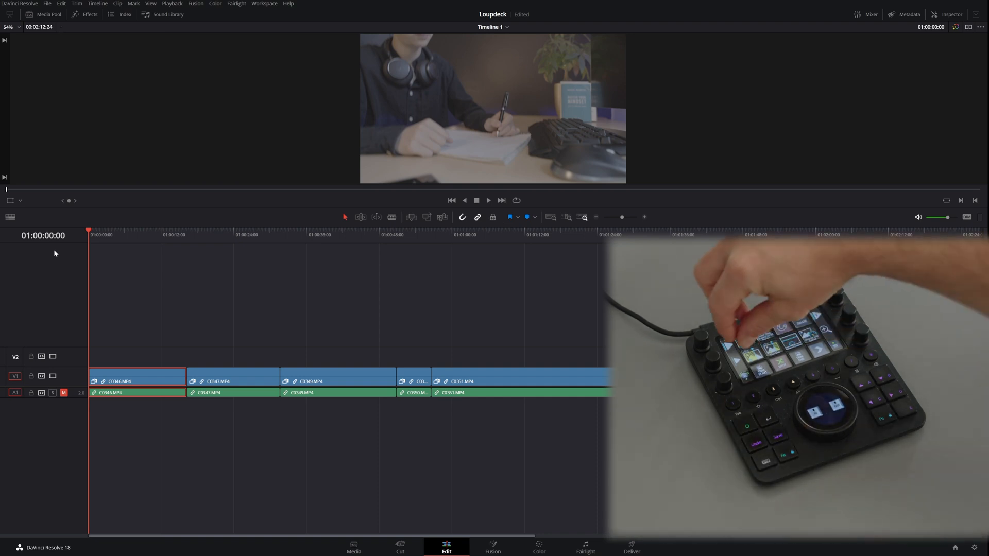
{"action": "key", "text": "space"}
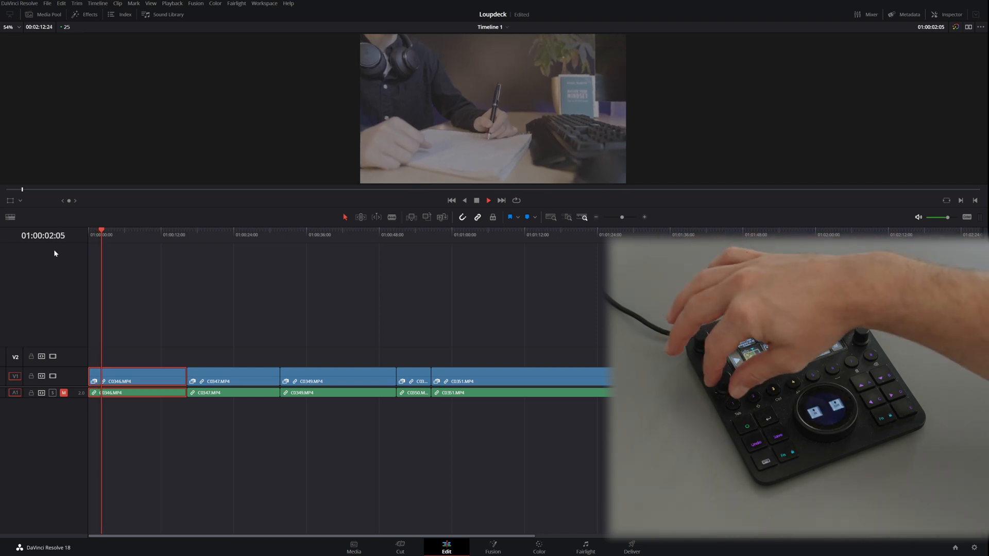
{"action": "key", "text": "l"}
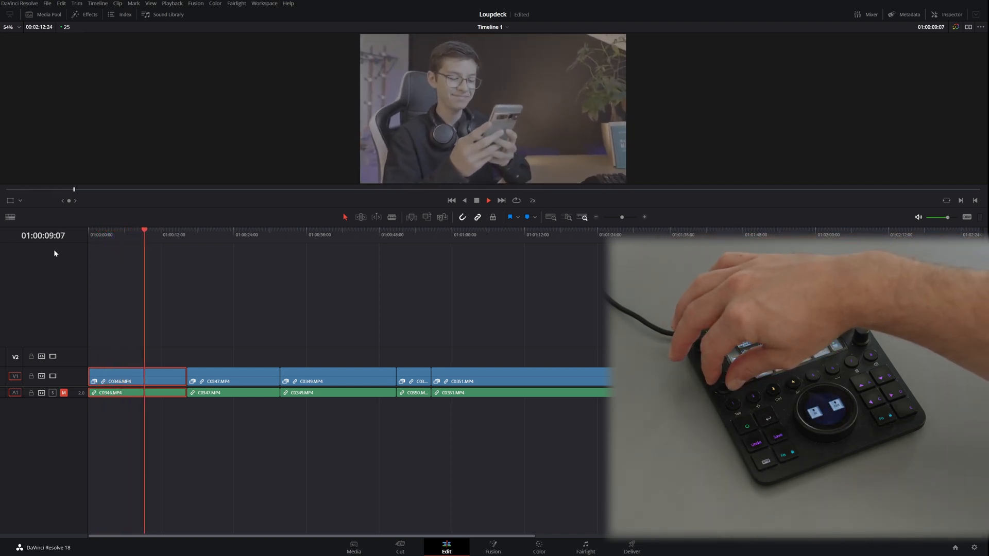
{"action": "key", "text": "l"}
{"action": "key", "text": "l"}
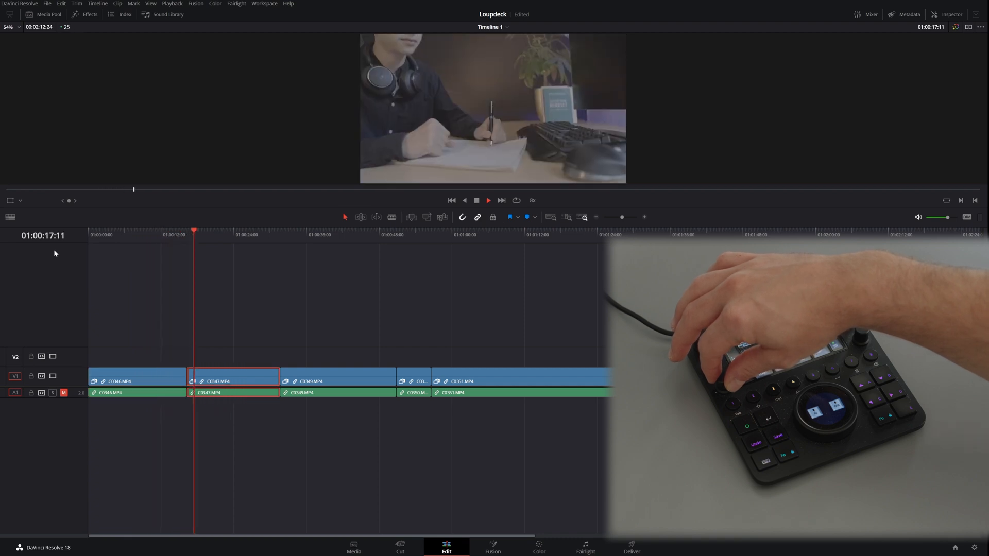
{"action": "key", "text": "l"}
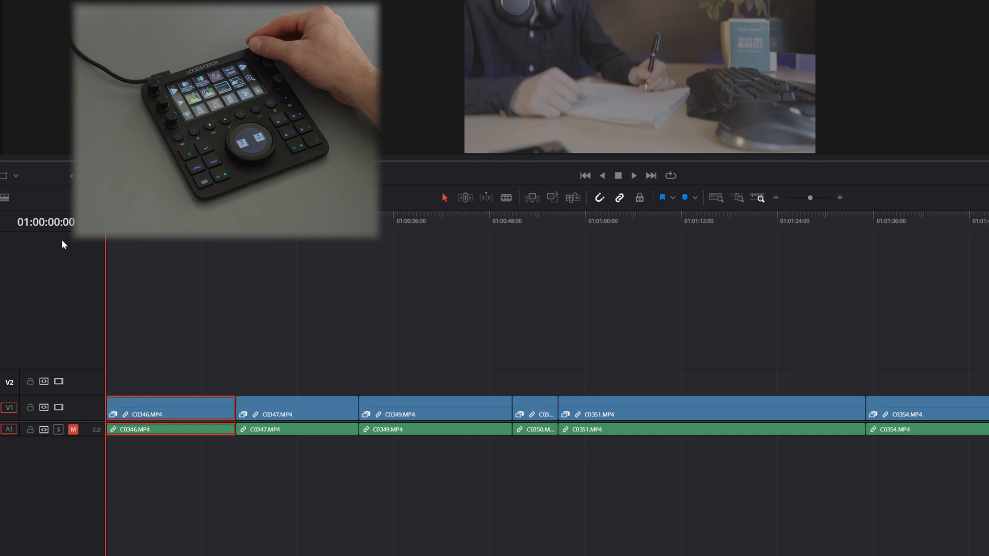
Step: Jog the playhead forward and backward in one-second jumps from the start of the C0346.MP4 clip
{"action": "key", "text": "shift+Right"}
{"action": "key", "text": "shift+Right"}
{"action": "key", "text": "shift+Right"}
{"action": "key", "text": "shift+Right"}
{"action": "key", "text": "shift+Right"}
{"action": "key", "text": "shift+Right"}
{"action": "key", "text": "shift+Right"}
{"action": "key", "text": "shift+Right"}
{"action": "key", "text": "shift+Right"}
{"action": "key", "text": "shift+Right"}
{"action": "key", "text": "shift+Right"}
{"action": "key", "text": "shift+Right"}
{"action": "key", "text": "shift+Right"}
{"action": "key", "text": "shift+Right"}
{"action": "key", "text": "shift+Right"}
{"action": "key", "text": "shift+Right"}
{"action": "key", "text": "shift+Right"}
{"action": "key", "text": "shift+Right"}
{"action": "key", "text": "shift+Right"}
{"action": "key", "text": "shift+Left"}
{"action": "key", "text": "shift+Left"}
{"action": "key", "text": "shift+Left"}
{"action": "key", "text": "shift+Left"}
{"action": "key", "text": "shift+Right"}
{"action": "key", "text": "shift+Right"}
{"action": "key", "text": "shift+Right"}
{"action": "key", "text": "shift+Left"}
{"action": "key", "text": "shift+Left"}
{"action": "key", "text": "shift+Left"}
{"action": "key", "text": "shift+Left"}
{"action": "key", "text": "shift+Left"}
{"action": "key", "text": "shift+Left"}
{"action": "key", "text": "shift+Right"}
{"action": "key", "text": "shift+Right"}
{"action": "key", "text": "shift+Right"}
{"action": "key", "text": "shift+Right"}
{"action": "key", "text": "shift+Right"}
{"action": "key", "text": "shift+Right"}
{"action": "key", "text": "shift+Right"}
{"action": "key", "text": "shift+Left"}
{"action": "key", "text": "shift+Left"}
{"action": "key", "text": "shift+Left"}
{"action": "key", "text": "shift+Left"}
{"action": "key", "text": "shift+Right"}
{"action": "key", "text": "shift+Left"}
{"action": "key", "text": "shift+Left"}
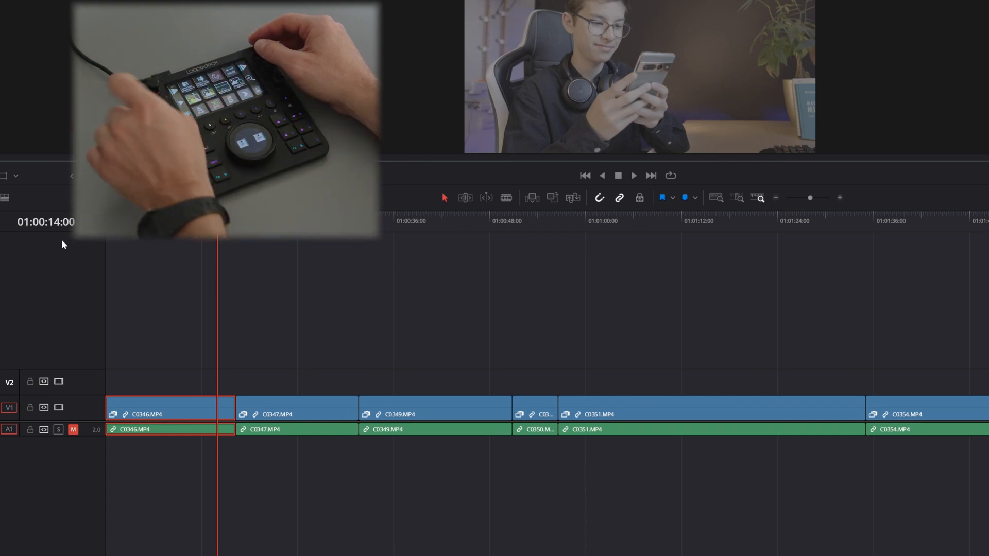
Step: Nudge the selected C0346.MP4 clip a few frames later along the timeline and back earlier
{"action": "key", "text": "period"}
{"action": "key", "text": "period"}
{"action": "key", "text": "period"}
{"action": "key", "text": "period"}
{"action": "key", "text": "period"}
{"action": "key", "text": "period"}
{"action": "key", "text": "comma"}
{"action": "key", "text": "comma"}
{"action": "key", "text": "comma"}
{"action": "key", "text": "comma"}
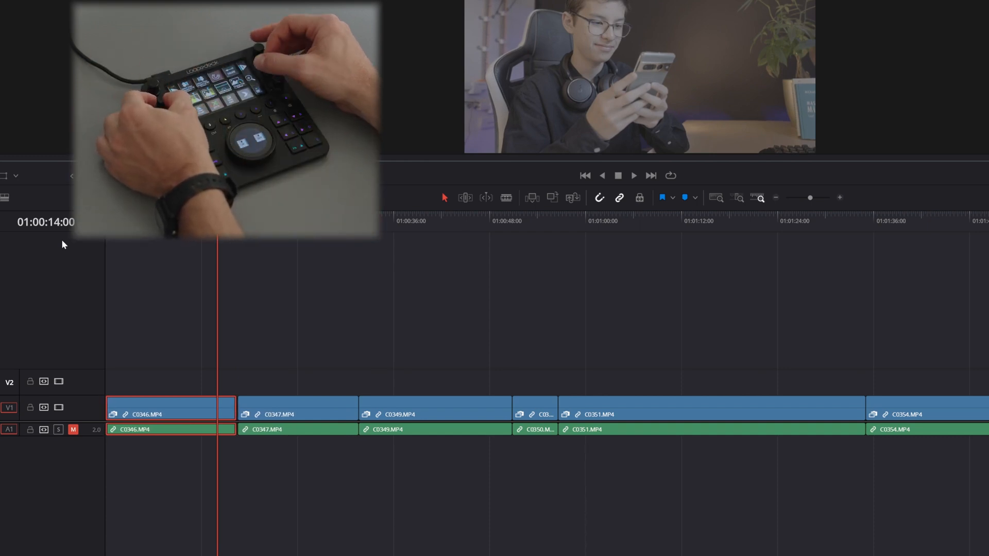
Step: Nudge the C0346.MP4 clip repeatedly later and earlier in small increments, leaving it slightly after the timeline start
{"action": "key", "text": "ctrl+equal"}
{"action": "key", "text": "ctrl+equal"}
{"action": "key", "text": "ctrl+equal"}
{"action": "key", "text": "period"}
{"action": "key", "text": "period"}
{"action": "key", "text": "period"}
{"action": "key", "text": "period"}
{"action": "key", "text": "period"}
{"action": "key", "text": "period"}
{"action": "key", "text": "period"}
{"action": "key", "text": "period"}
{"action": "key", "text": "comma"}
{"action": "key", "text": "comma"}
{"action": "key", "text": "comma"}
{"action": "key", "text": "comma"}
{"action": "key", "text": "comma"}
{"action": "key", "text": "comma"}
{"action": "key", "text": "comma"}
{"action": "key", "text": "comma"}
{"action": "key", "text": "comma"}
{"action": "key", "text": "comma"}
{"action": "key", "text": "comma"}
{"action": "key", "text": "period"}
{"action": "key", "text": "period"}
{"action": "key", "text": "period"}
{"action": "key", "text": "period"}
{"action": "key", "text": "period"}
{"action": "key", "text": "period"}
{"action": "key", "text": "period"}
{"action": "key", "text": "period"}
{"action": "key", "text": "period"}
{"action": "key", "text": "period"}
{"action": "key", "text": "period"}
{"action": "key", "text": "period"}
{"action": "key", "text": "period"}
{"action": "key", "text": "period"}
{"action": "key", "text": "period"}
{"action": "key", "text": "period"}
{"action": "key", "text": "period"}
{"action": "key", "text": "period"}
{"action": "key", "text": "period"}
{"action": "key", "text": "period"}
{"action": "key", "text": "period"}
{"action": "key", "text": "period"}
{"action": "key", "text": "period"}
{"action": "key", "text": "period"}
{"action": "key", "text": "period"}
{"action": "key", "text": "period"}
{"action": "key", "text": "period"}
{"action": "key", "text": "period"}
{"action": "key", "text": "comma"}
{"action": "key", "text": "comma"}
{"action": "key", "text": "comma"}
{"action": "key", "text": "comma"}
{"action": "key", "text": "comma"}
{"action": "key", "text": "comma"}
{"action": "key", "text": "comma"}
{"action": "key", "text": "comma"}
{"action": "key", "text": "comma"}
{"action": "key", "text": "comma"}
{"action": "key", "text": "comma"}
{"action": "key", "text": "comma"}
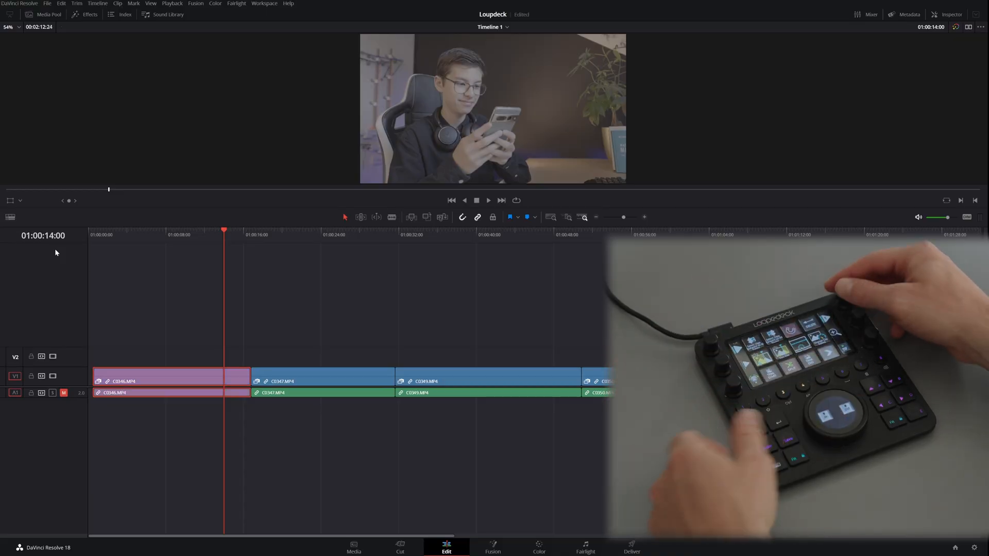
Step: Move the playhead into C0347.MP4, set the clip colour to yellow and jump to the start of C0349.MP4
{"action": "key", "text": "shift+Right"}
{"action": "key", "text": "shift+Right"}
{"action": "key", "text": "shift+Right"}
{"action": "key", "text": "shift+Right"}
{"action": "key", "text": "shift+Right"}
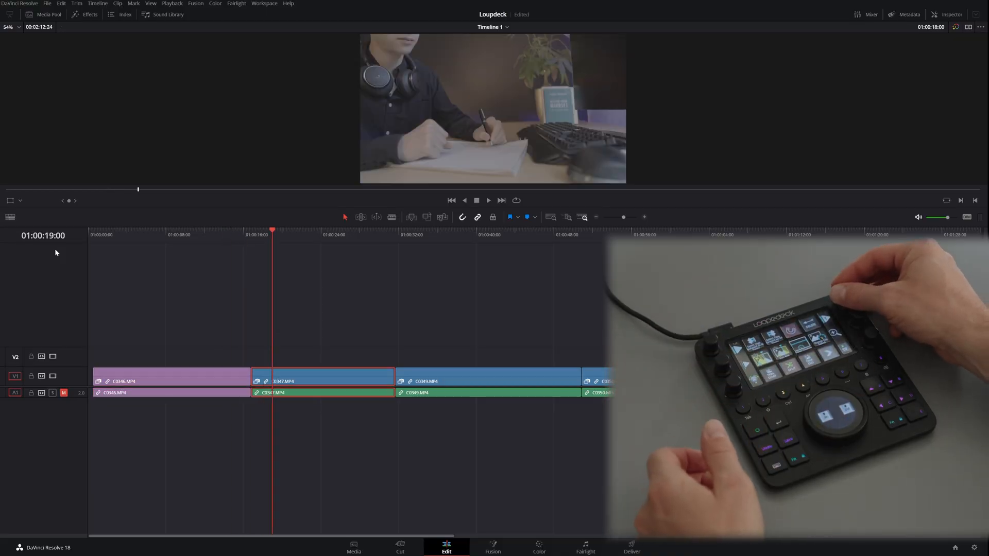
{"action": "key", "text": "ctrl+shift+2"}
{"action": "key", "text": "Down"}
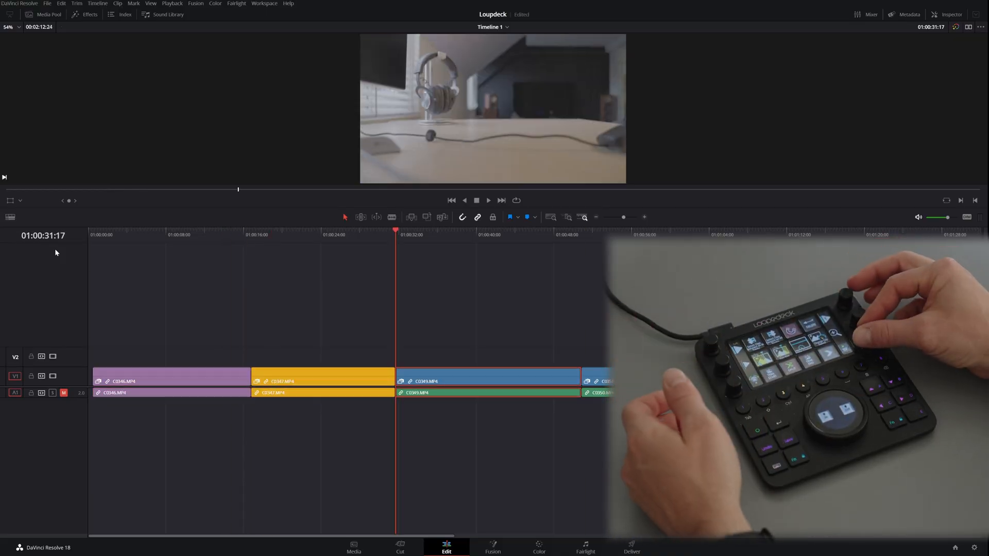
Step: Set the clip colour of C0349.MP4 to pink and of C0350.MP4 to green
{"action": "key", "text": "Down"}
{"action": "key", "text": "shift+Left"}
{"action": "key", "text": "shift+Left"}
{"action": "key", "text": "shift+Left"}
{"action": "key", "text": "ctrl+shift+3"}
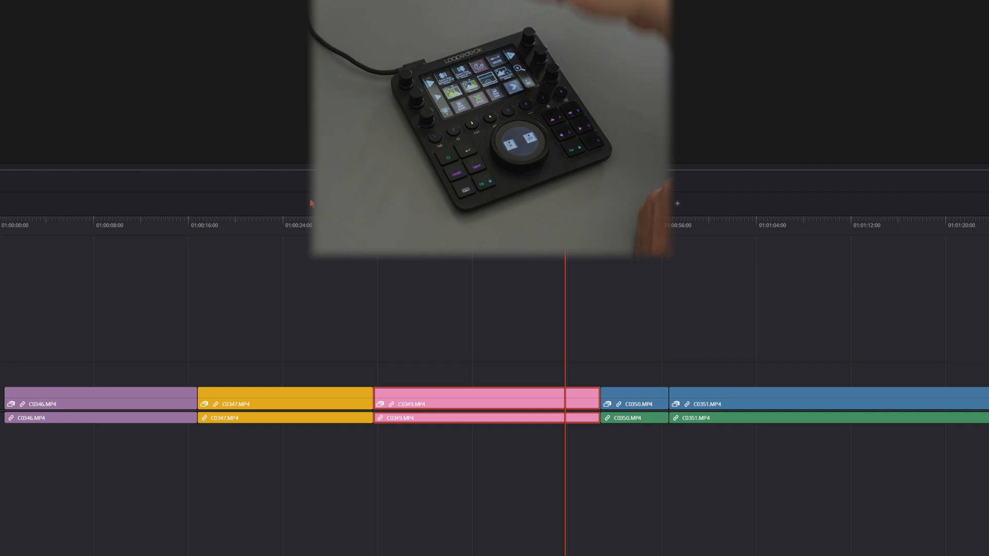
{"action": "key", "text": "shift+Left"}
{"action": "key", "text": "ctrl+shift+g"}
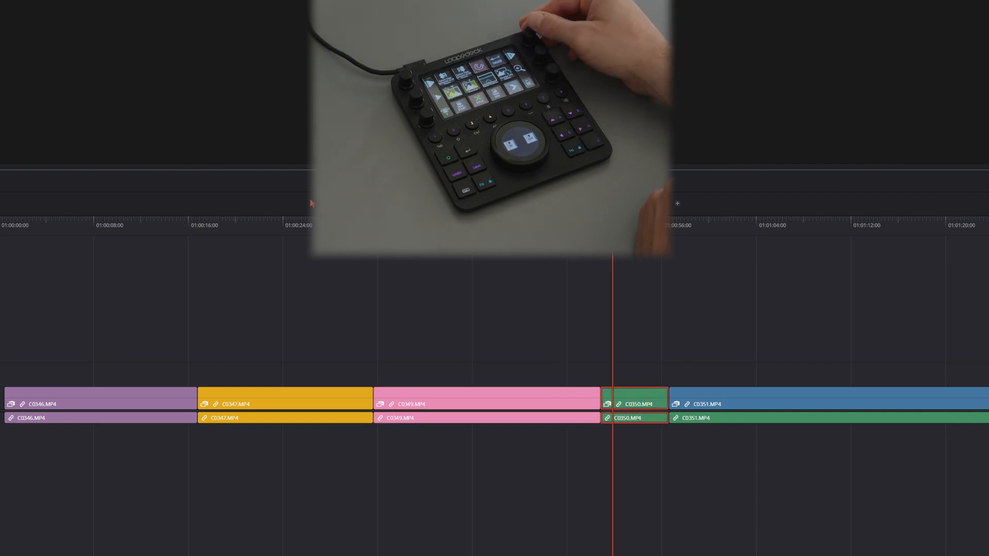
Step: Place the playhead inside C0351.MP4 just before 01:01:05:00 and add a blue marker to the selected clip
{"action": "key", "text": "shift+Right"}
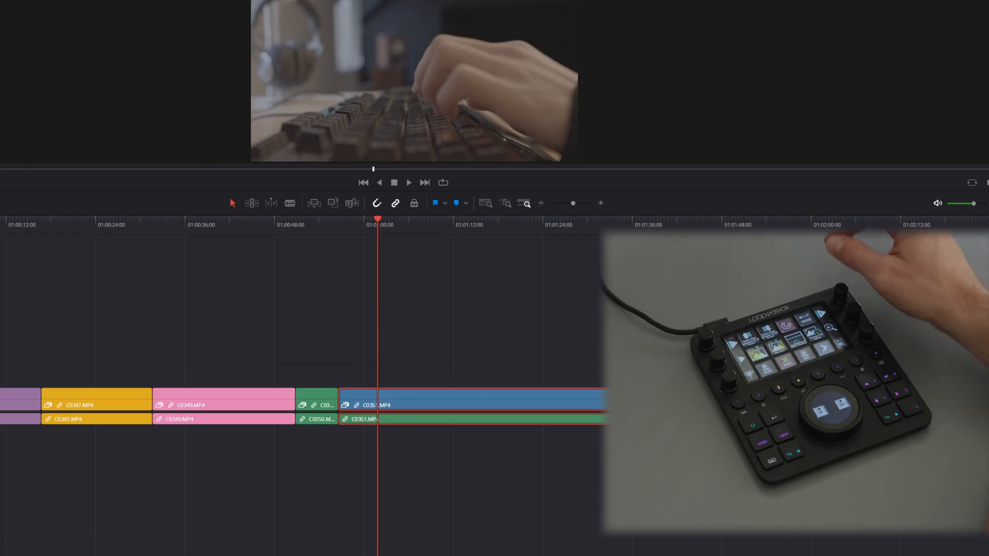
{"action": "key", "text": "shift+Right"}
{"action": "key", "text": "shift+Right"}
{"action": "key", "text": "shift+Right"}
{"action": "key", "text": "shift+Right"}
{"action": "key", "text": "shift+Right"}
{"action": "key", "text": "shift+Right"}
{"action": "key", "text": "shift+Right"}
{"action": "key", "text": "shift+Right"}
{"action": "key", "text": "shift+Right"}
{"action": "key", "text": "shift+Right"}
{"action": "key", "text": "shift+Right"}
{"action": "key", "text": "shift+Right"}
{"action": "key", "text": "shift+Right"}
{"action": "key", "text": "shift+Right"}
{"action": "key", "text": "shift+Left"}
{"action": "key", "text": "shift+Left"}
{"action": "key", "text": "shift+Left"}
{"action": "key", "text": "shift+Left"}
{"action": "key", "text": "shift+Left"}
{"action": "key", "text": "shift+Left"}
{"action": "key", "text": "shift+Left"}
{"action": "key", "text": "shift+Left"}
{"action": "key", "text": "shift+Left"}
{"action": "key", "text": "shift+Left"}
{"action": "key", "text": "shift+Left"}
{"action": "key", "text": "ctrl+equal"}
{"action": "key", "text": "ctrl+equal"}
{"action": "key", "text": "ctrl+equal"}
{"action": "key", "text": "ctrl+equal"}
{"action": "key", "text": "ctrl+equal"}
{"action": "key", "text": "ctrl+equal"}
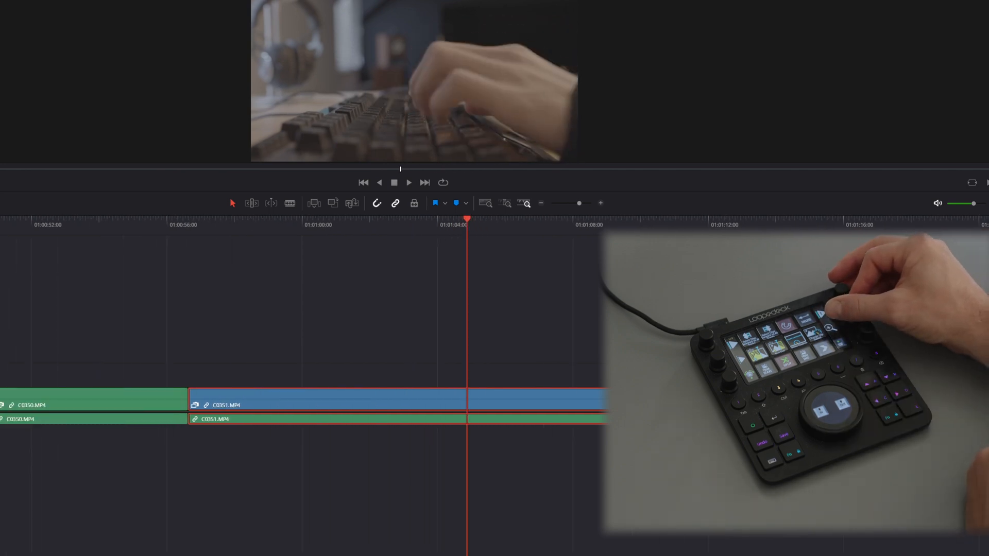
{"action": "key", "text": "ctrl+minus"}
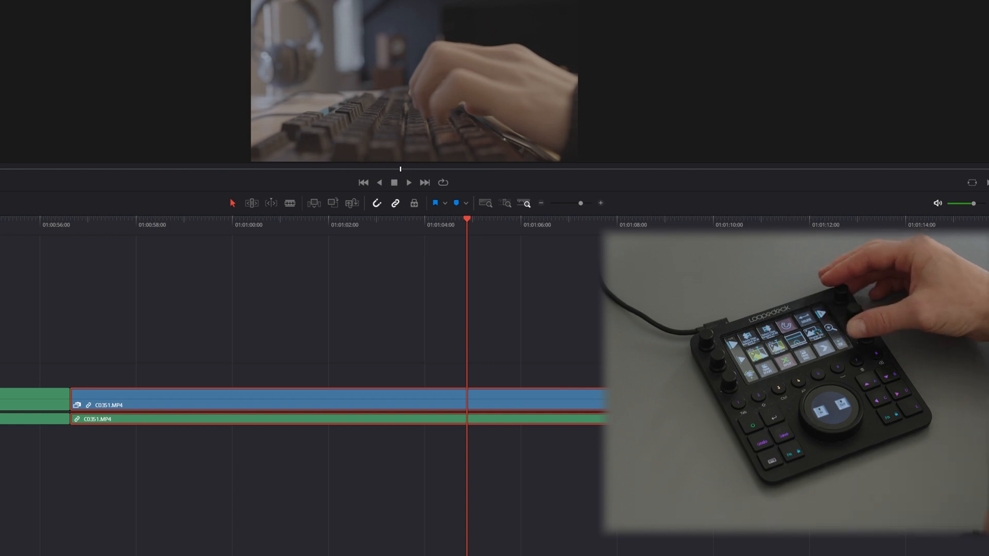
{"action": "key", "text": "m"}
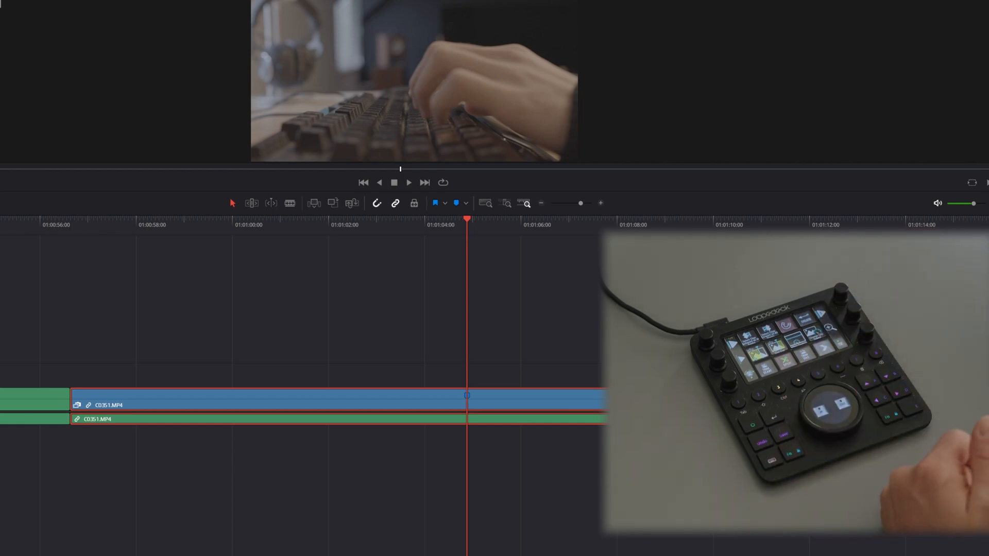
Step: Deselect C0351.MP4 and add a blue timeline marker on the ruler directly above the clip's marker
{"action": "left_click", "coordinate": [507, 308]}
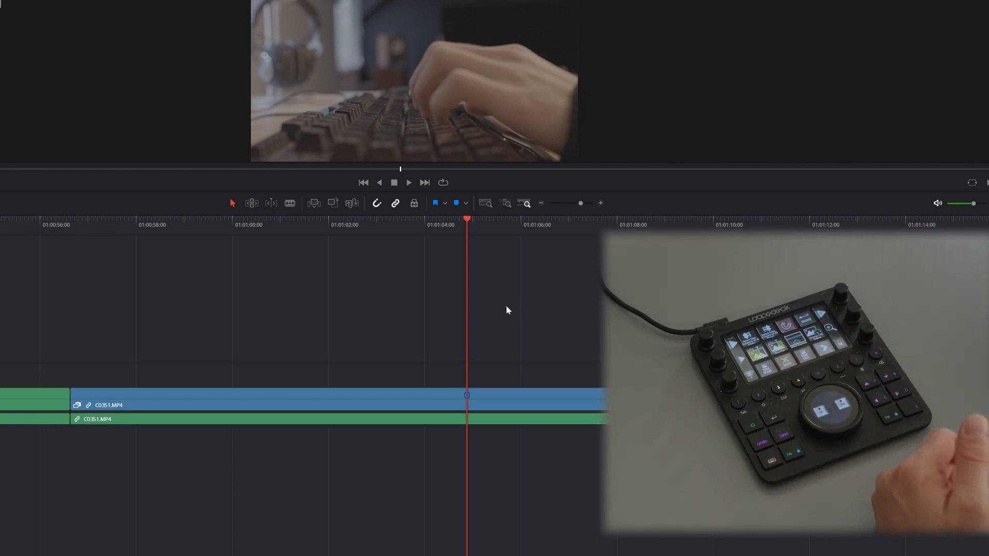
{"action": "left_click", "coordinate": [521, 394]}
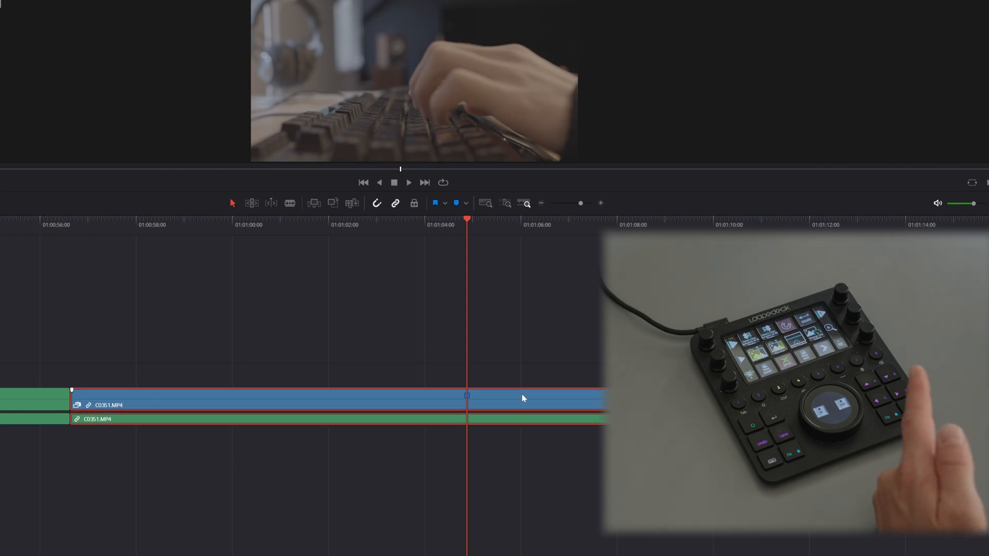
{"action": "left_click", "coordinate": [498, 300]}
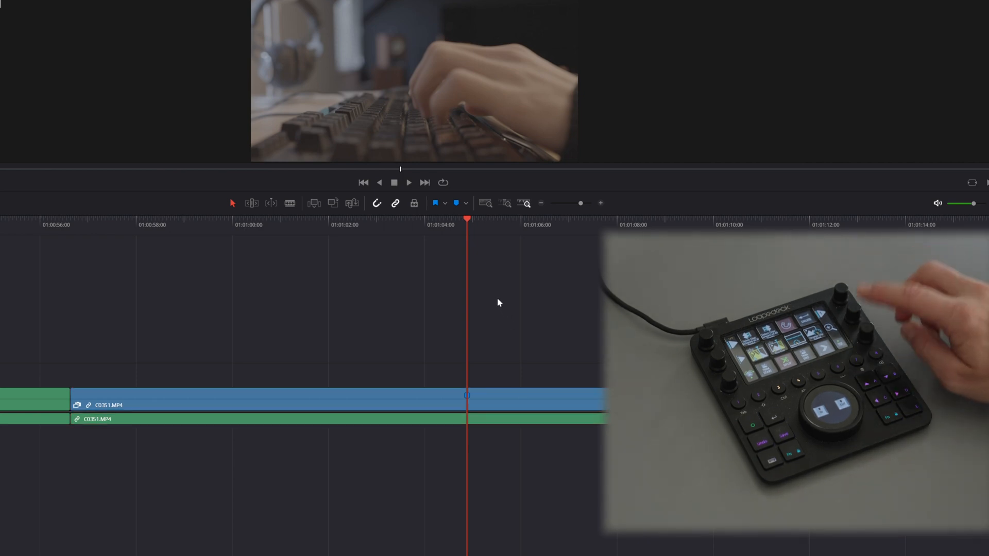
{"action": "key", "text": "m"}
{"action": "left_click", "coordinate": [444, 231]}
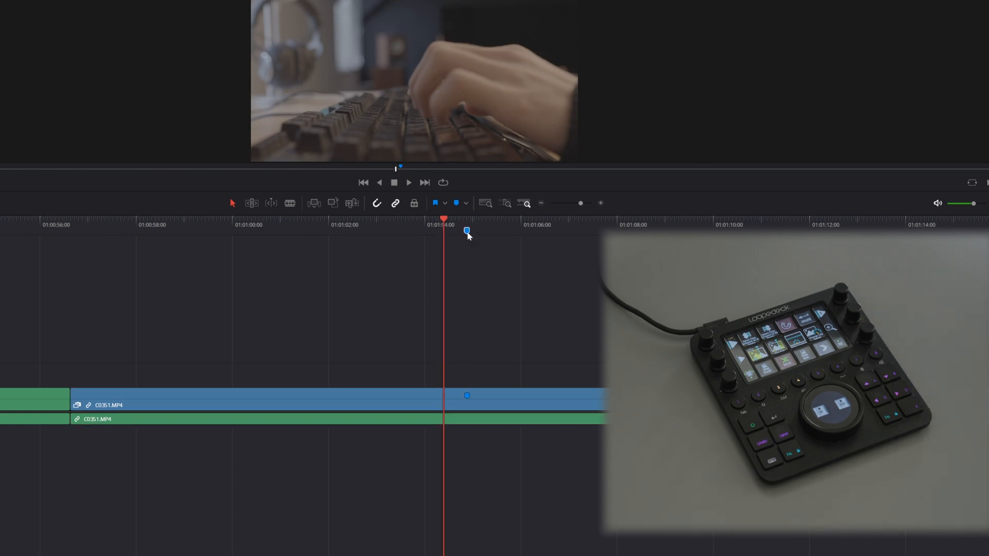
{"action": "left_click", "coordinate": [466, 233]}
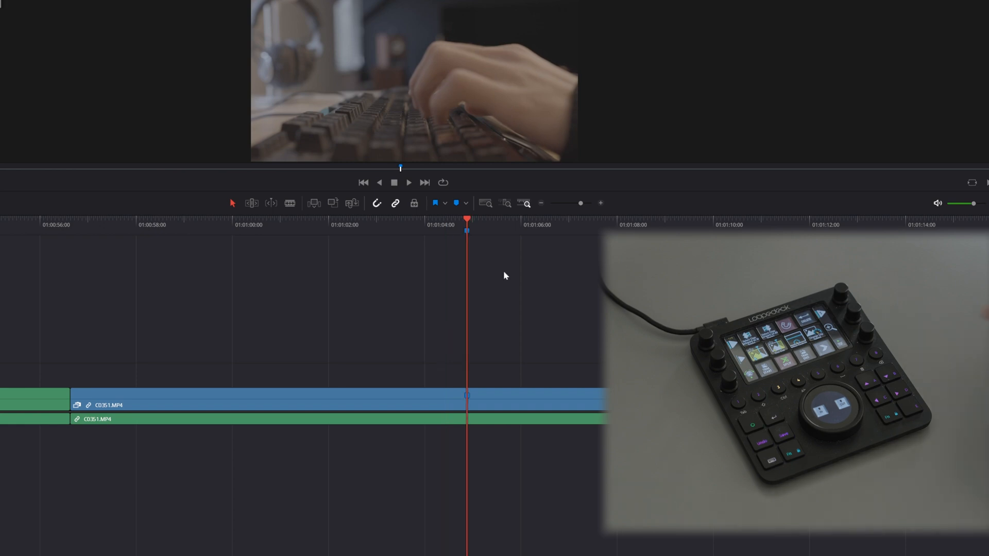
{"action": "key", "text": "m"}
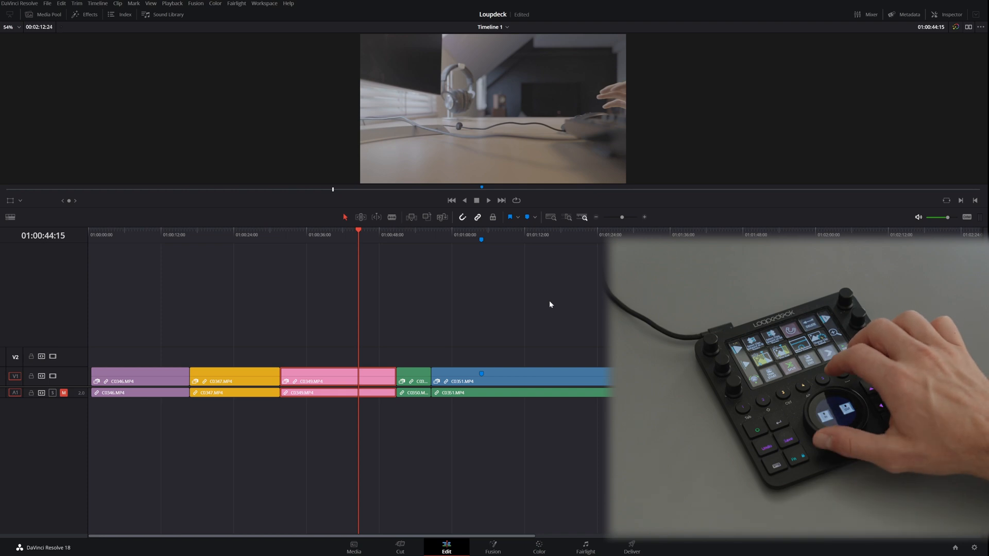
Step: Jog the playhead to 01:00:31:15 at the end of C0347.MP4 and set the timeline's in point there
{"action": "key", "text": "shift+Left"}
{"action": "key", "text": "shift+Left"}
{"action": "key", "text": "shift+Left"}
{"action": "key", "text": "shift+Left"}
{"action": "key", "text": "shift+Left"}
{"action": "key", "text": "shift+Left"}
{"action": "key", "text": "shift+Left"}
{"action": "key", "text": "shift+Left"}
{"action": "key", "text": "shift+Right"}
{"action": "key", "text": "shift+Right"}
{"action": "key", "text": "shift+Right"}
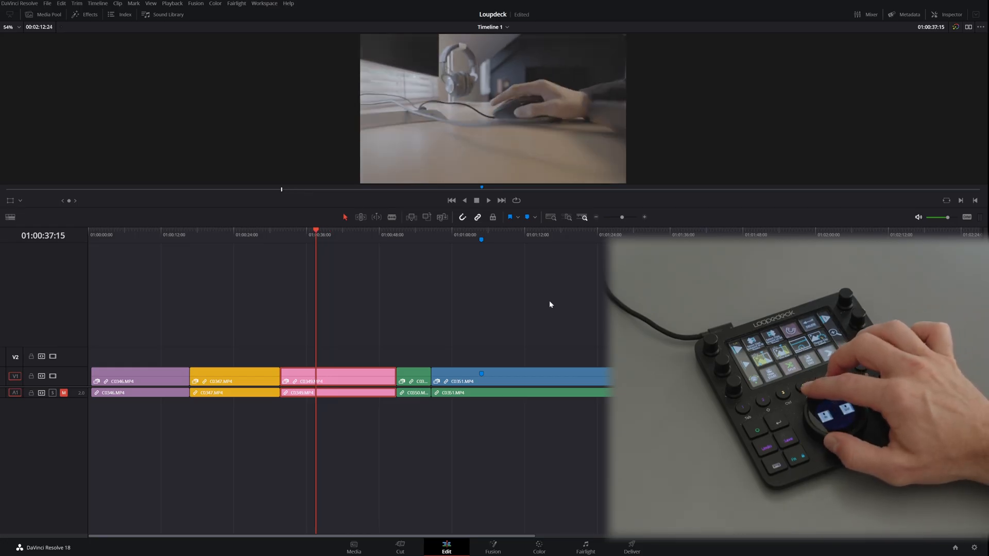
{"action": "key", "text": "shift+Left"}
{"action": "key", "text": "shift+Left"}
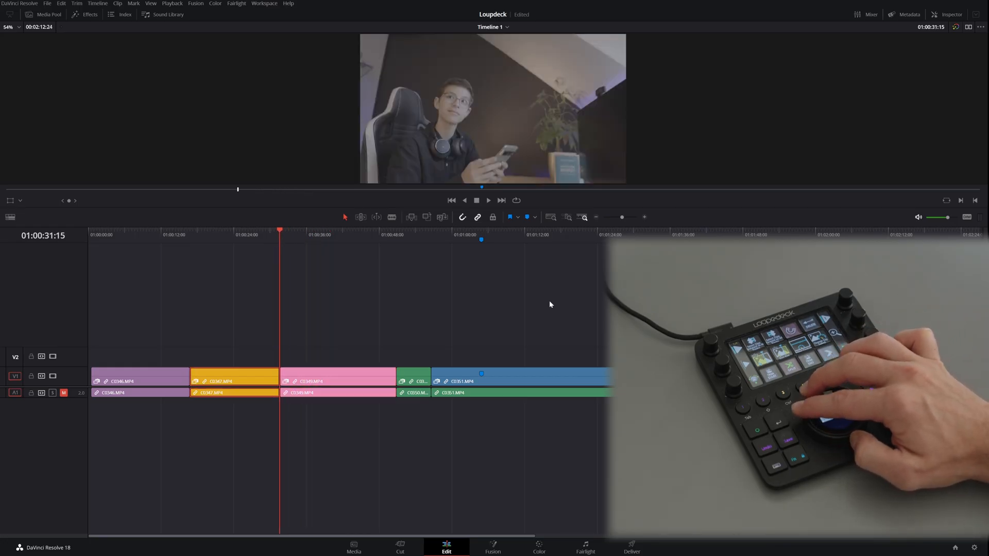
{"action": "key", "text": "i"}
Step: Jog the playhead to 01:00:50:15 near the end of C0349.MP4 and set the timeline's out point
{"action": "key", "text": "shift+Right"}
{"action": "key", "text": "shift+Right"}
{"action": "key", "text": "shift+Right"}
{"action": "key", "text": "shift+Right"}
{"action": "key", "text": "shift+Right"}
{"action": "key", "text": "shift+Right"}
{"action": "key", "text": "shift+Right"}
{"action": "key", "text": "shift+Right"}
{"action": "key", "text": "shift+Right"}
{"action": "key", "text": "shift+Right"}
{"action": "key", "text": "shift+Right"}
{"action": "key", "text": "shift+Right"}
{"action": "key", "text": "shift+Right"}
{"action": "key", "text": "shift+Right"}
{"action": "key", "text": "shift+Right"}
{"action": "key", "text": "shift+Right"}
{"action": "key", "text": "shift+Right"}
{"action": "key", "text": "shift+Right"}
{"action": "key", "text": "shift+Right"}
{"action": "key", "text": "shift+Right"}
{"action": "key", "text": "shift+Left"}
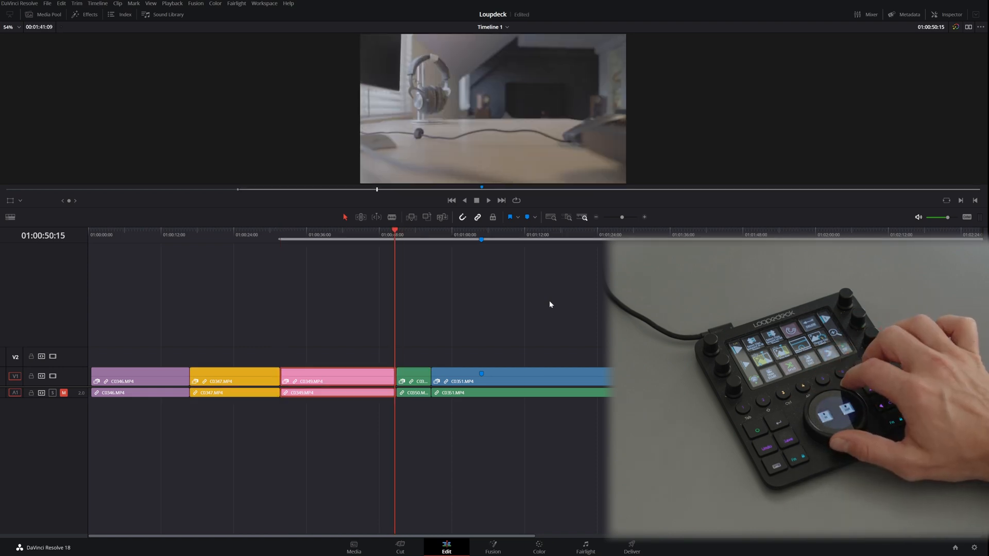
{"action": "key", "text": "o"}
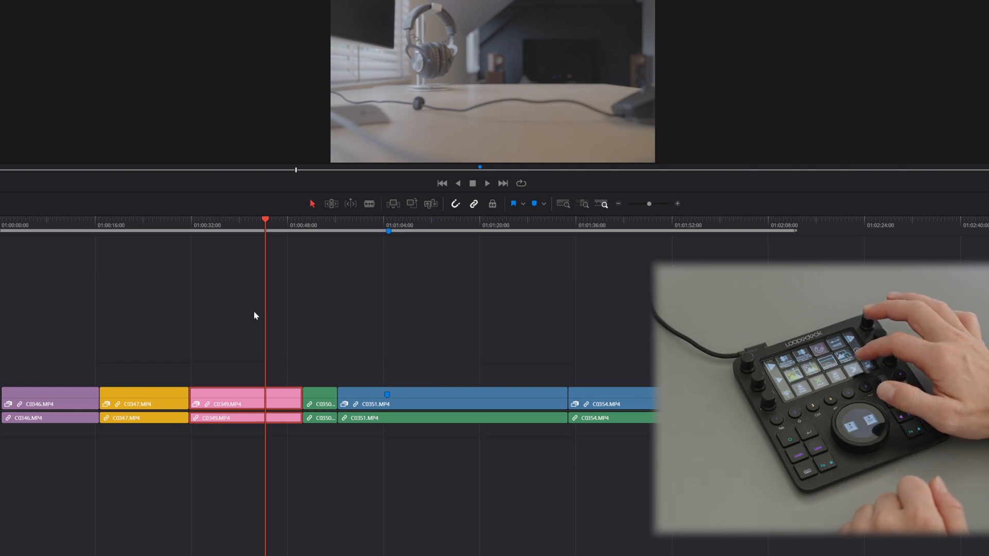
Step: Play C0349.MP4 briefly forward, play it in reverse at 2x and stop
{"action": "key", "text": "space"}
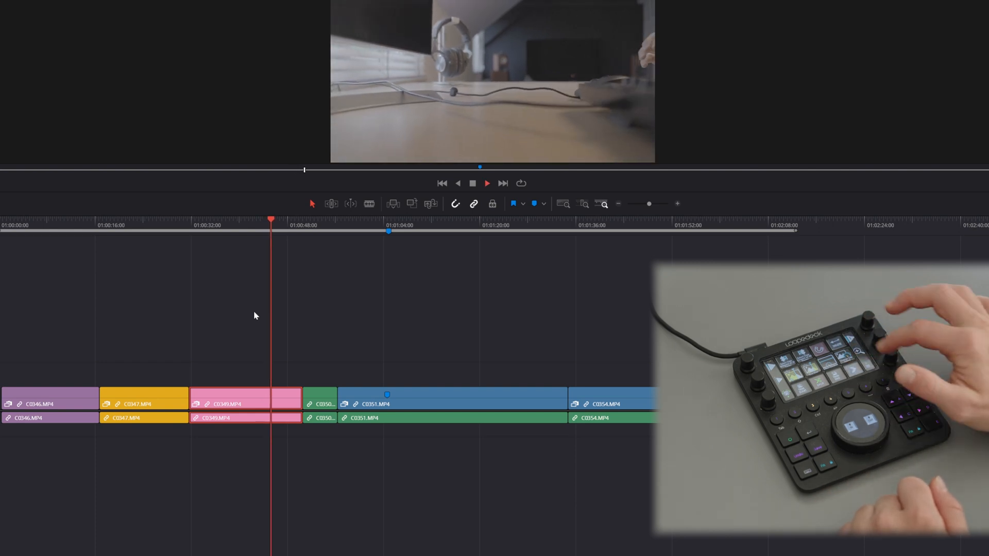
{"action": "key", "text": "space"}
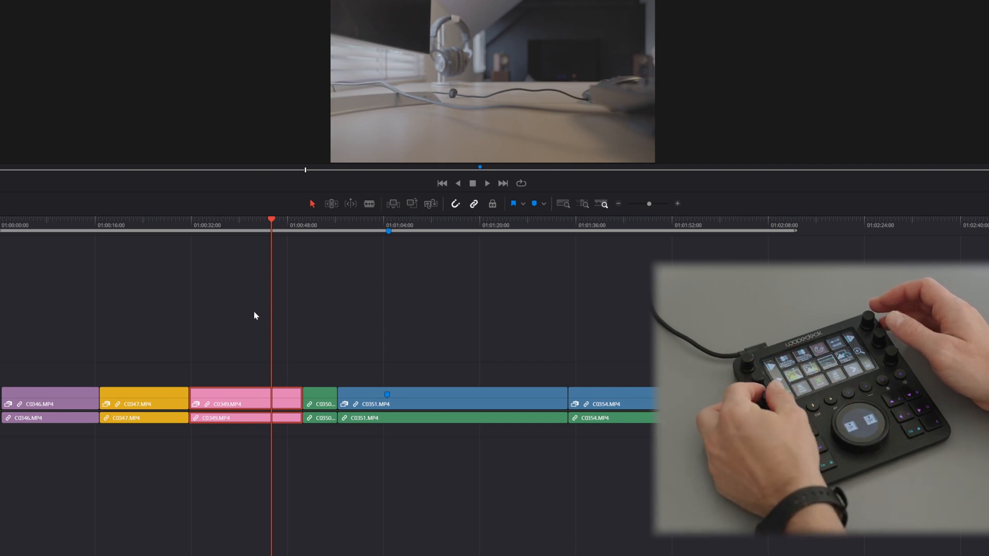
{"action": "key", "text": "j"}
{"action": "key", "text": "j"}
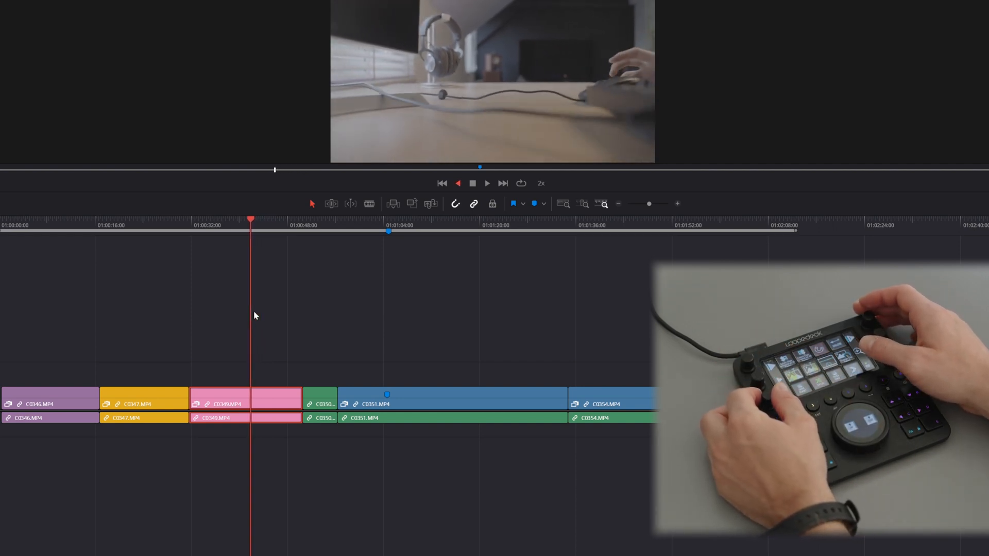
{"action": "key", "text": "k"}
Step: Fine-tune the playhead frame by frame within C0349.MP4 and ripple-trim the clip's start to the playhead
{"action": "key", "text": "Right"}
{"action": "key", "text": "Right"}
{"action": "key", "text": "Right"}
{"action": "key", "text": "Right"}
{"action": "key", "text": "Right"}
{"action": "key", "text": "Right"}
{"action": "key", "text": "Right"}
{"action": "key", "text": "Right"}
{"action": "key", "text": "Right"}
{"action": "key", "text": "Right"}
{"action": "key", "text": "Right"}
{"action": "key", "text": "Right"}
{"action": "key", "text": "Right"}
{"action": "key", "text": "Right"}
{"action": "key", "text": "Right"}
{"action": "key", "text": "Right"}
{"action": "key", "text": "Left"}
{"action": "key", "text": "Left"}
{"action": "key", "text": "Left"}
{"action": "key", "text": "Left"}
{"action": "key", "text": "Left"}
{"action": "key", "text": "Left"}
{"action": "key", "text": "Left"}
{"action": "key", "text": "Left"}
{"action": "key", "text": "Left"}
{"action": "key", "text": "Left"}
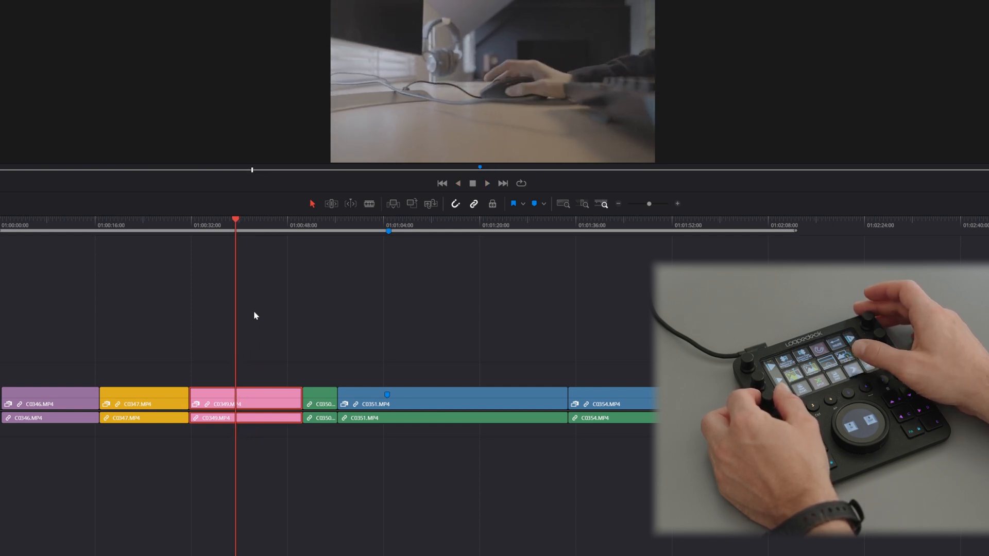
{"action": "key", "text": "x"}
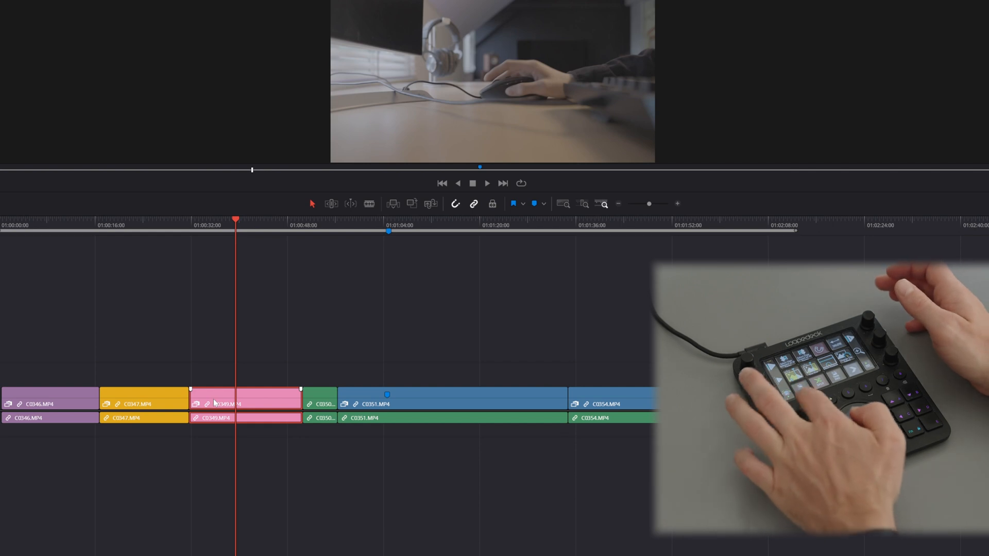
{"action": "key", "text": "shift+bracketleft"}
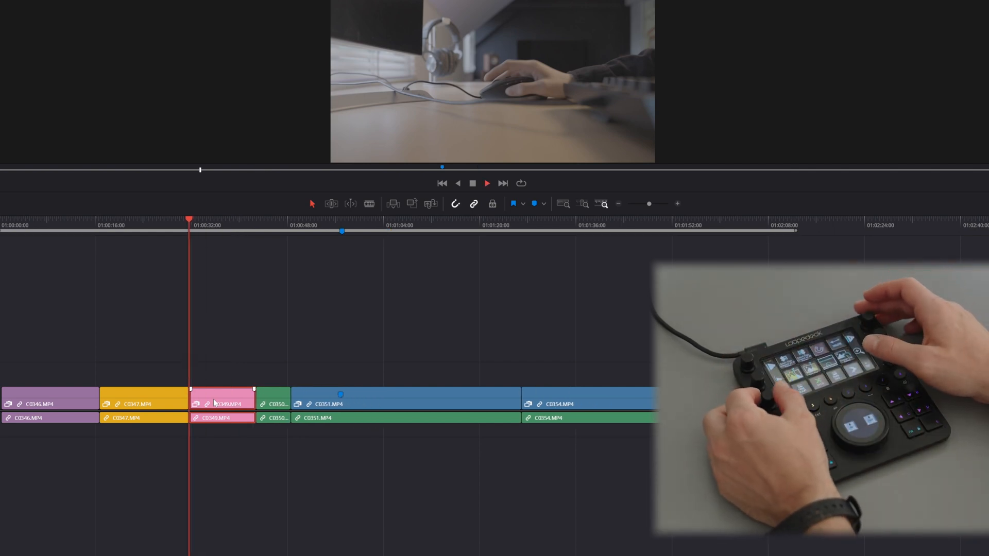
Step: Play C0349.MP4 for a few seconds, stop and split the clip at the playhead
{"action": "key", "text": "space"}
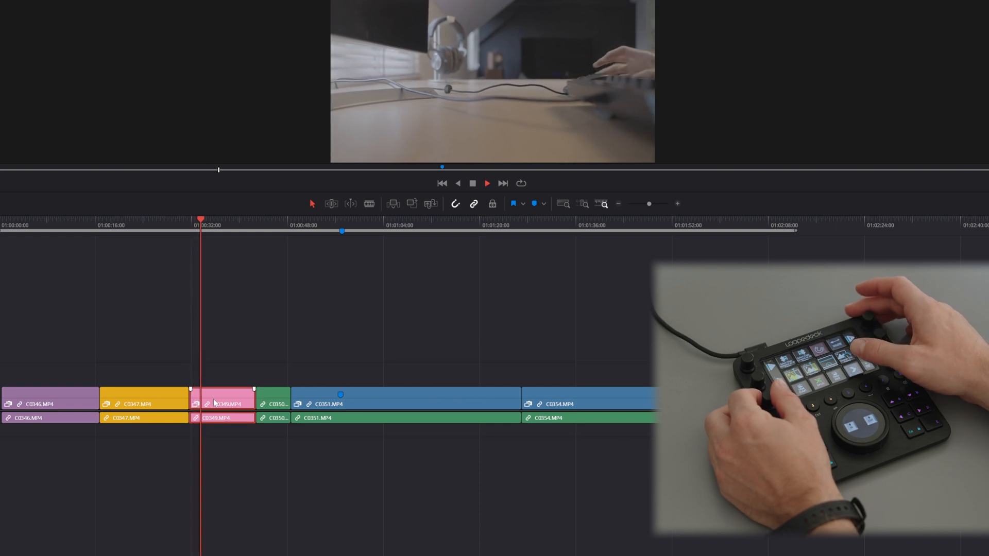
{"action": "key", "text": "space"}
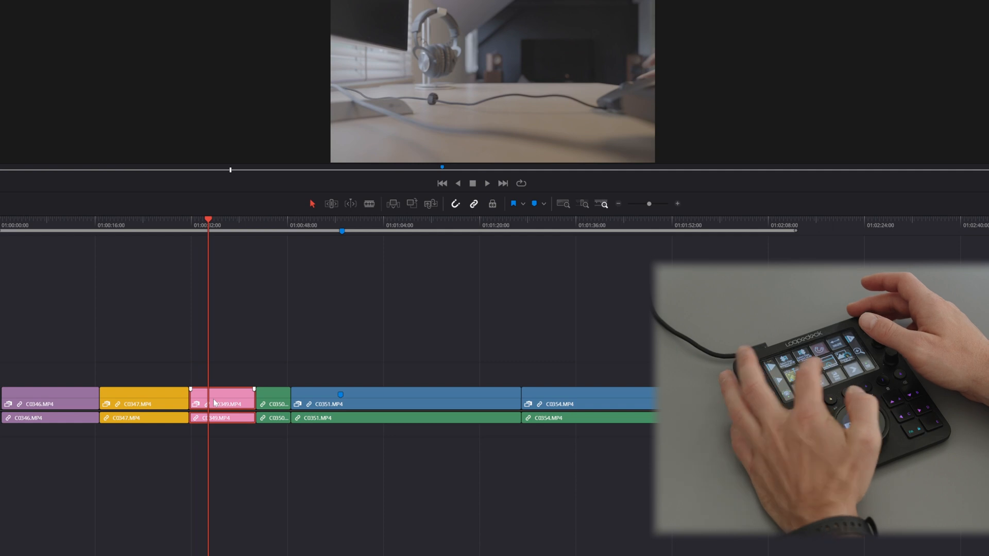
{"action": "key", "text": "ctrl+b"}
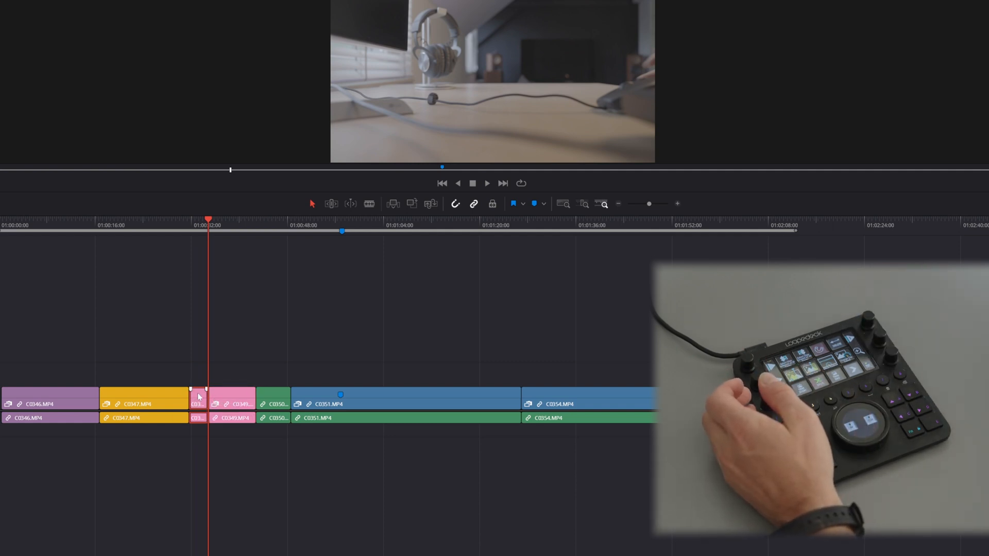
Step: Review the second part of the split C0349.MP4 at up to 4x speed and ripple-delete that part
{"action": "key", "text": "l"}
{"action": "key", "text": "l"}
{"action": "key", "text": "l"}
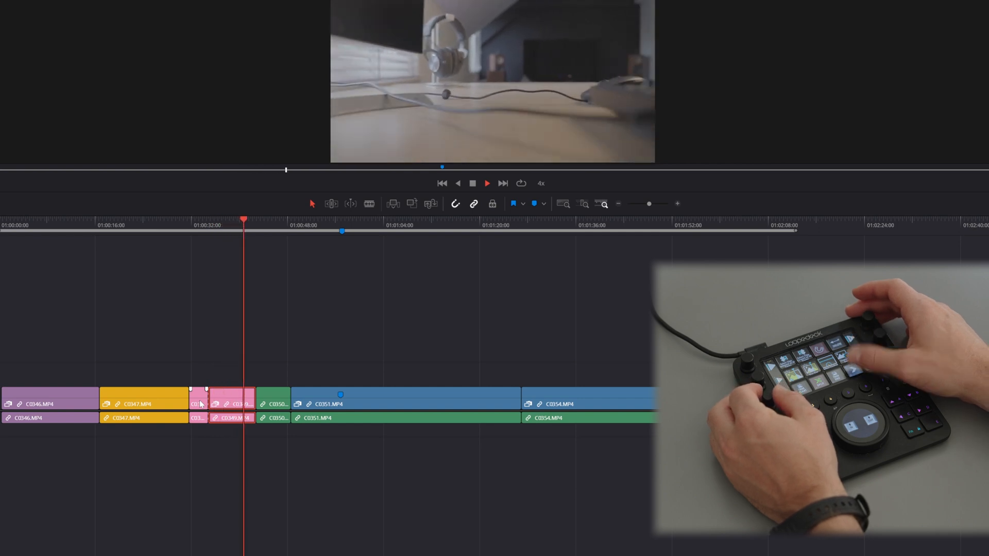
{"action": "key", "text": "j"}
{"action": "key", "text": "k"}
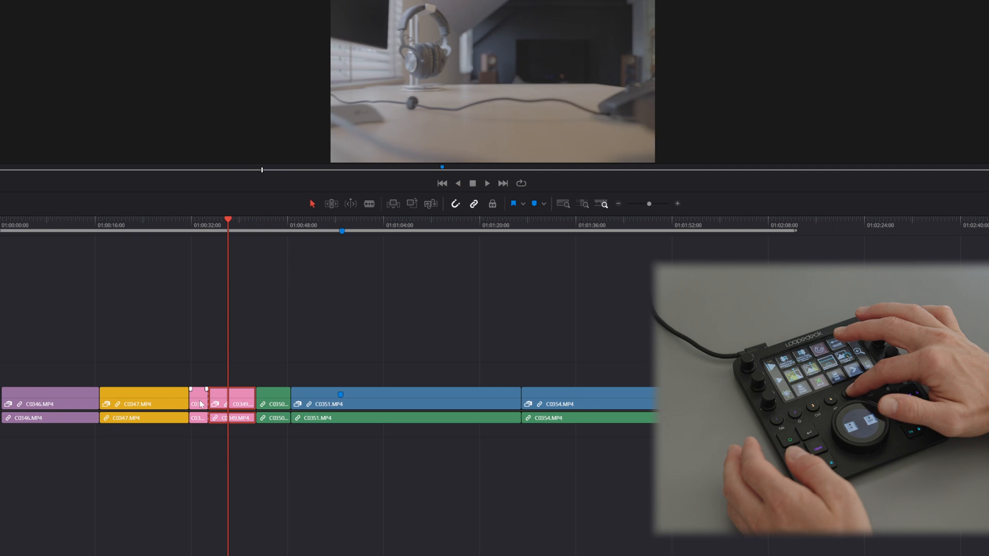
{"action": "key", "text": "Delete"}
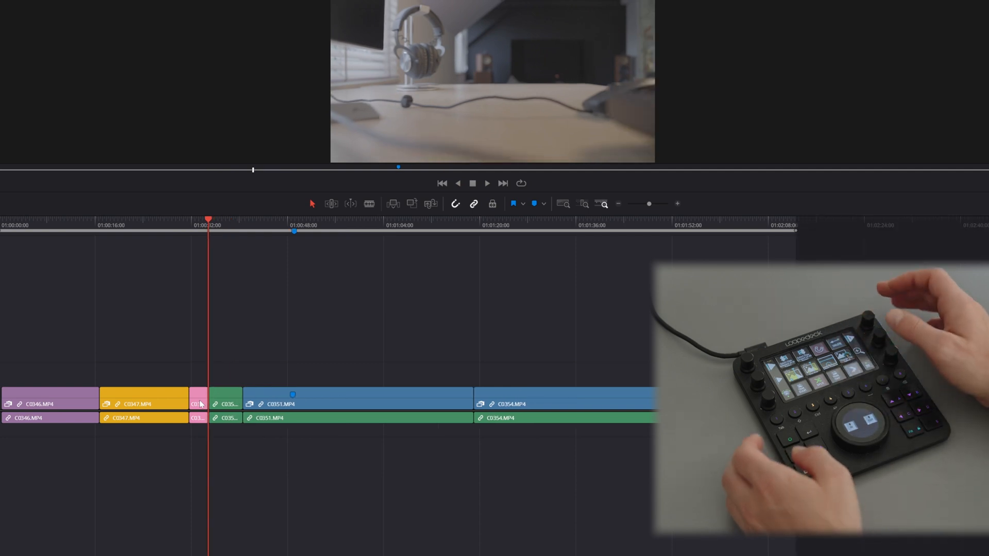
Step: Play to about the middle of C0350.MP4, stop and ripple-trim the clip's end to the playhead
{"action": "key", "text": "l"}
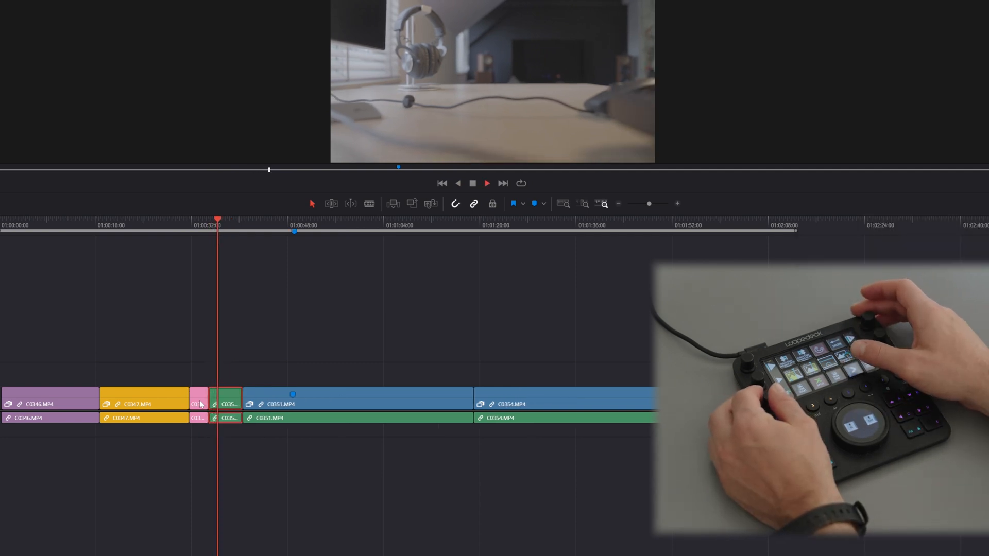
{"action": "key", "text": "k"}
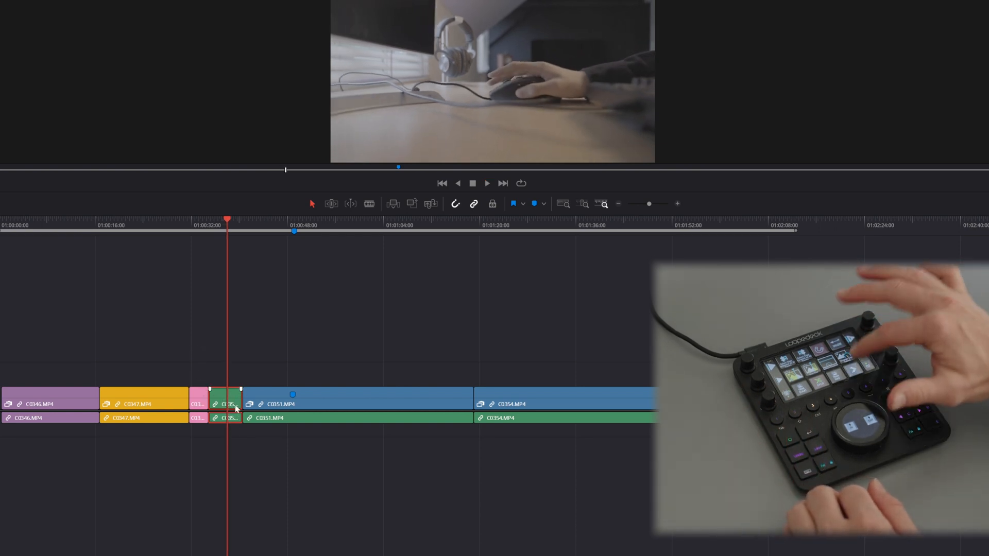
{"action": "key", "text": "ctrl+shift+]"}
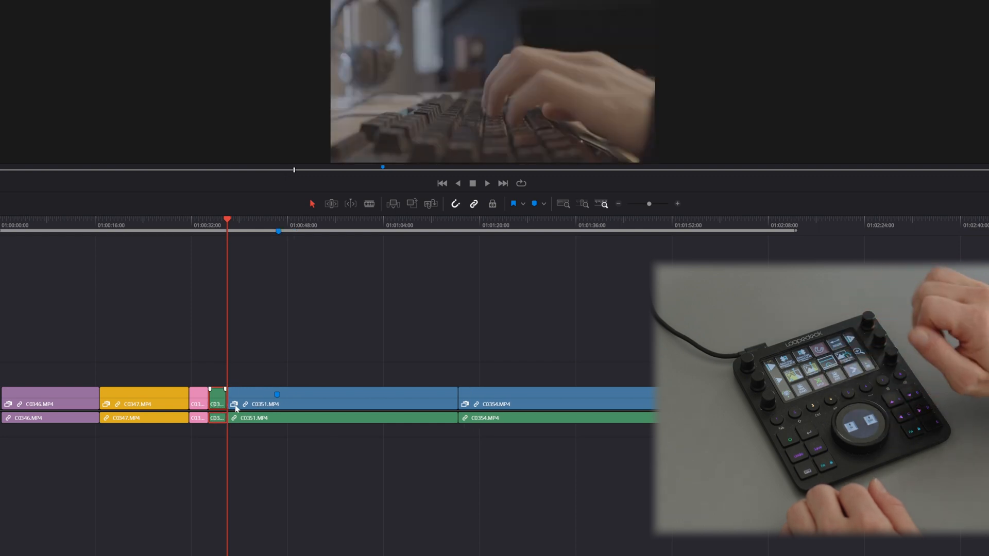
Step: Advance the playhead about nine seconds into C0351.MP4 and ripple-trim the clip's start to it
{"action": "key", "text": "shift+Right"}
{"action": "key", "text": "shift+Right"}
{"action": "key", "text": "shift+Right"}
{"action": "key", "text": "shift+Right"}
{"action": "key", "text": "shift+Right"}
{"action": "key", "text": "shift+Right"}
{"action": "key", "text": "shift+Right"}
{"action": "key", "text": "shift+Right"}
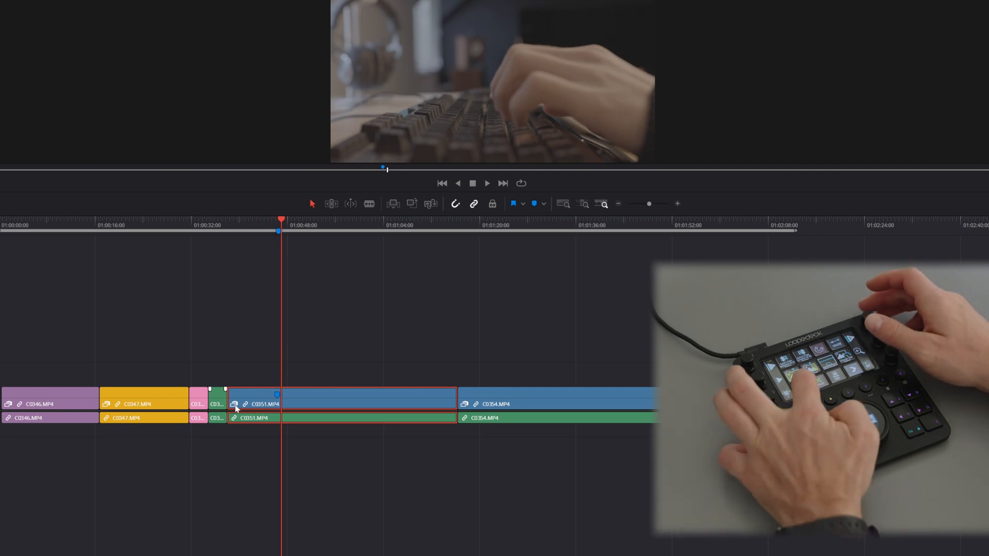
{"action": "key", "text": "ctrl+shift+["}
Step: Advance the playhead about five seconds into the shortened C0351.MP4 and ripple-trim the clip's end to it
{"action": "key", "text": "shift+Right"}
{"action": "key", "text": "shift+Right"}
{"action": "key", "text": "shift+Right"}
{"action": "key", "text": "shift+Right"}
{"action": "key", "text": "shift+Right"}
{"action": "key", "text": "shift+Right"}
{"action": "key", "text": "shift+Right"}
{"action": "key", "text": "shift+Right"}
{"action": "key", "text": "shift+Right"}
{"action": "key", "text": "shift+Right"}
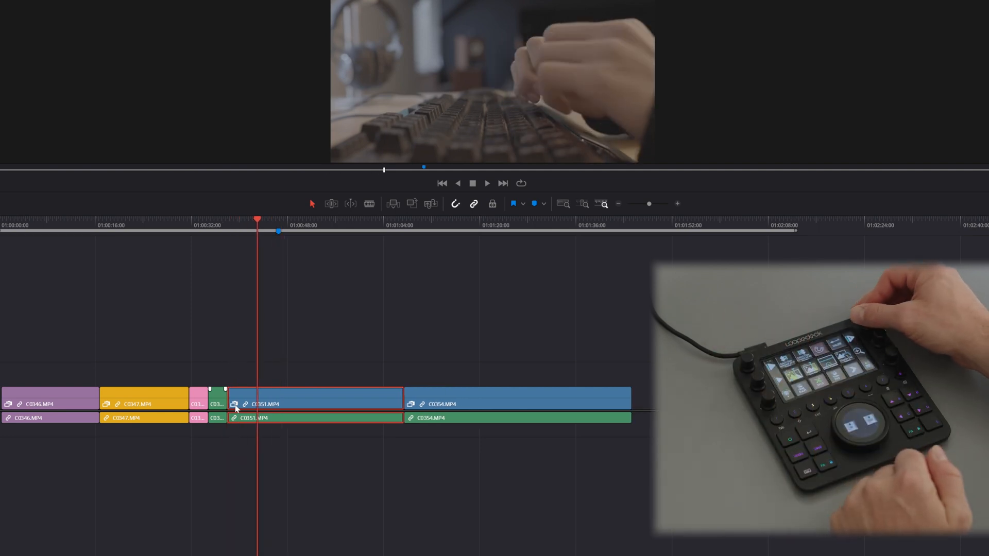
{"action": "key", "text": "ctrl+shift+]"}
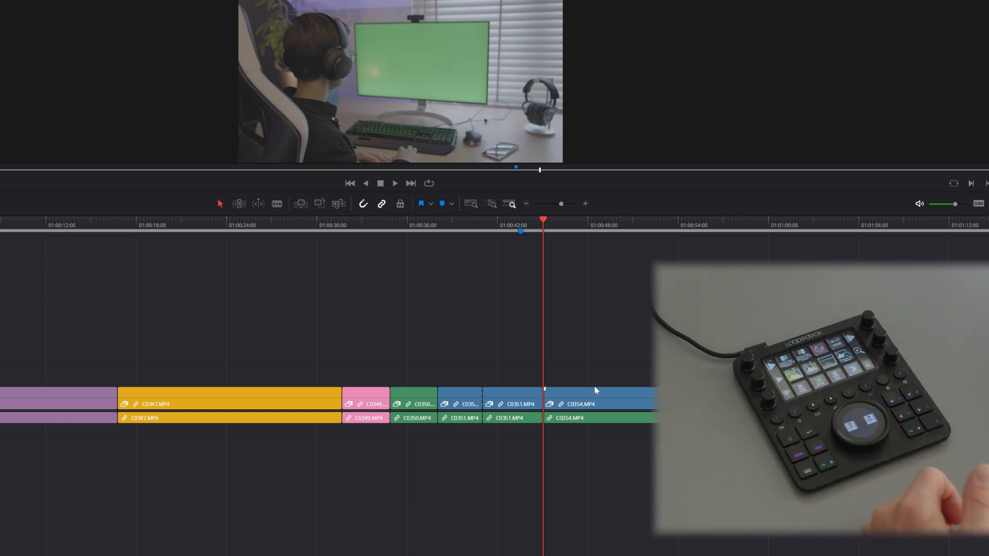
Step: Trim the second C0351.MP4 part's end to the playhead at the blue marker and its start to an earlier frame, without rippling
{"action": "left_click_drag", "start_coordinate": [541, 234], "coordinate": [520, 236]}
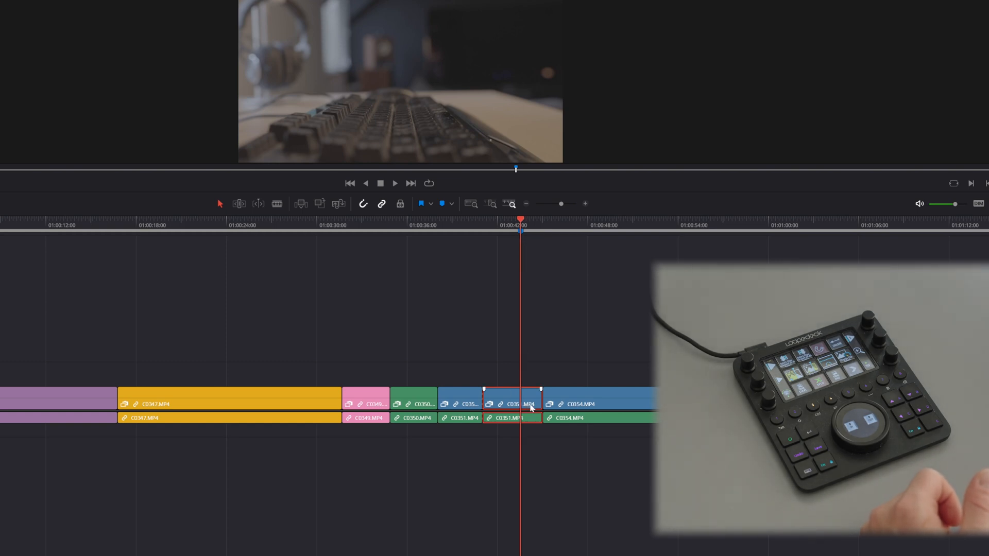
{"action": "key", "text": "shift+]"}
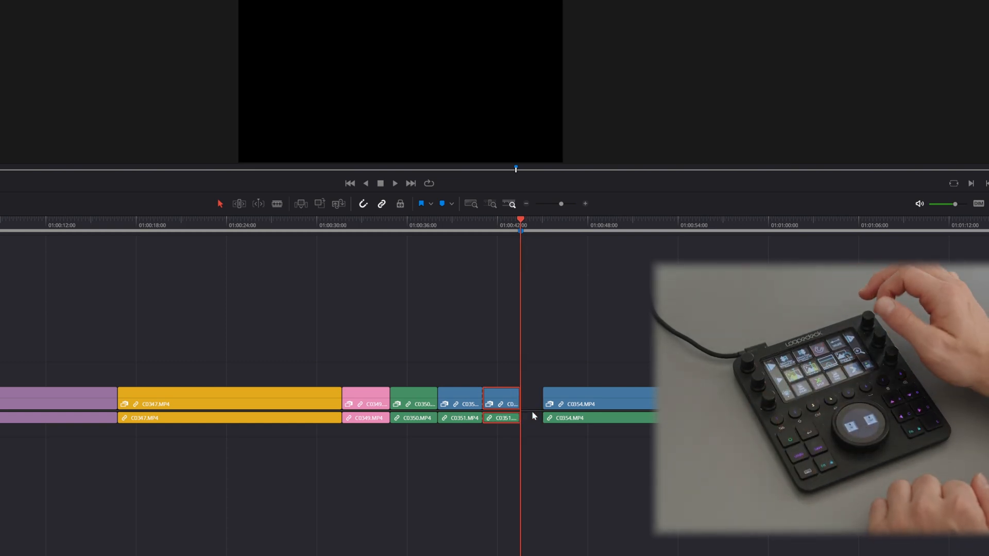
{"action": "key", "text": "shift+Left"}
{"action": "key", "text": "shift+Left"}
{"action": "key", "text": "shift+Right"}
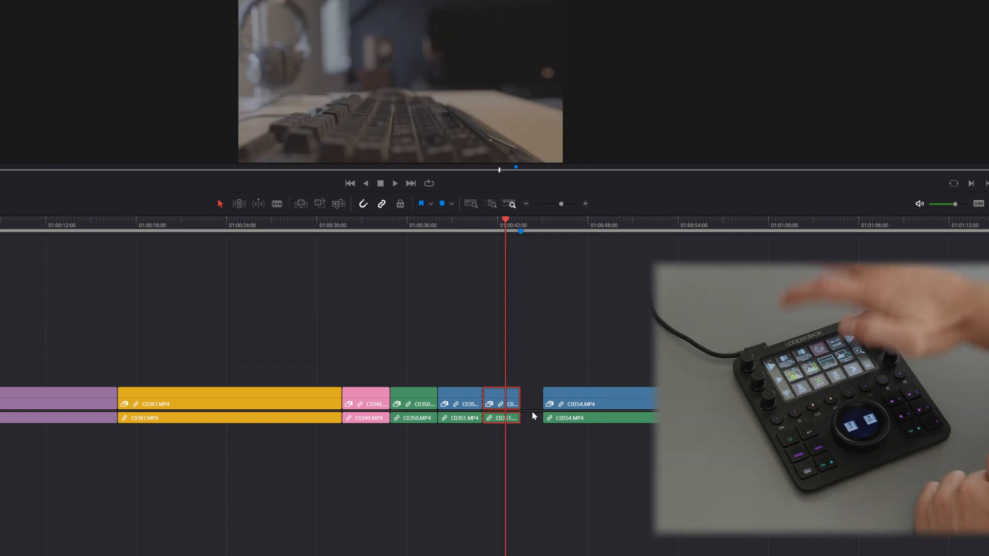
{"action": "key", "text": "shift+["}
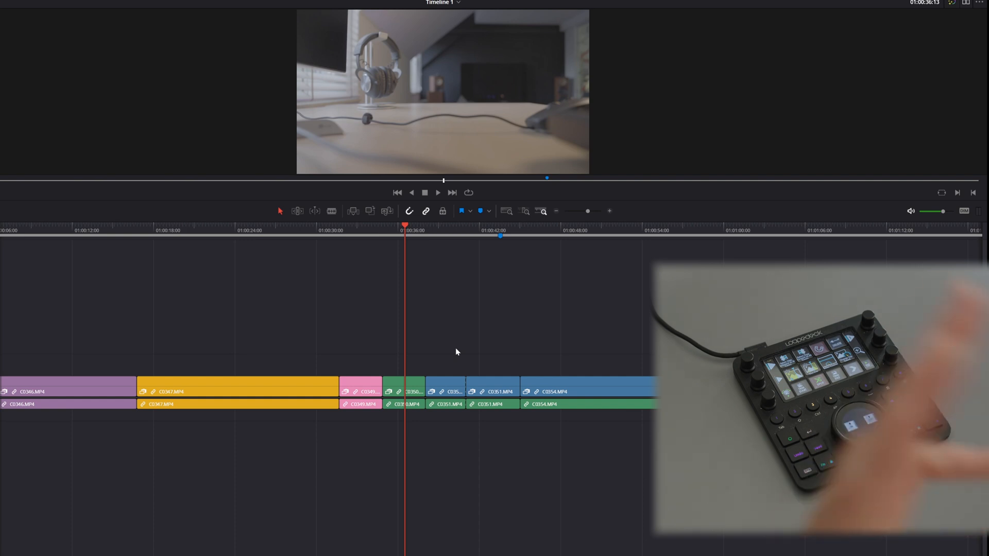
Step: Select all clips from C0350.MP4 onward and shift them together further along the timeline
{"action": "left_click_drag", "start_coordinate": [392, 355], "coordinate": [691, 435]}
{"action": "left_click_drag", "start_coordinate": [522, 380], "coordinate": [810, 383]}
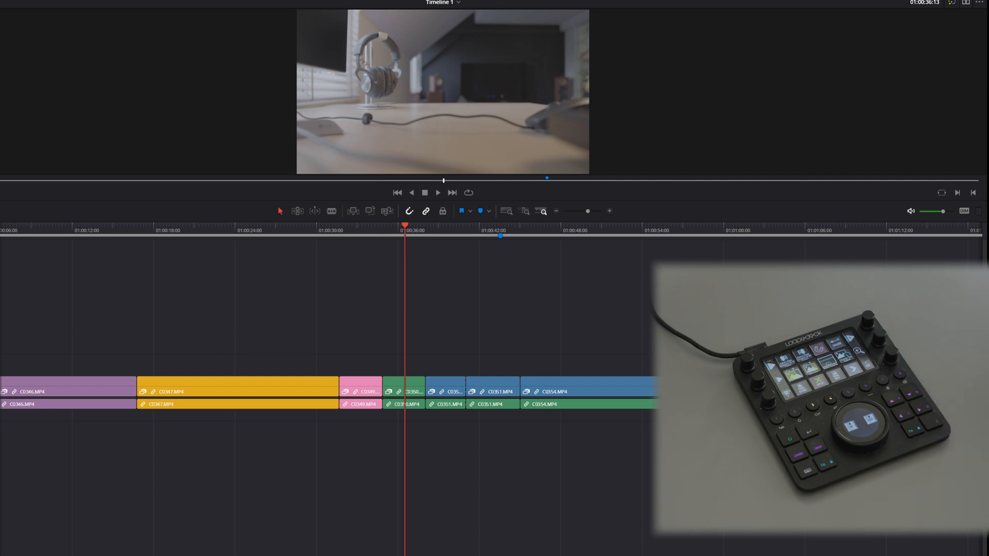
Step: Place the playhead at 01:00:36:16 in C0350.MP4 and select all clips forward, then all clips backward on the track
{"action": "left_click_drag", "start_coordinate": [411, 233], "coordinate": [407, 232]}
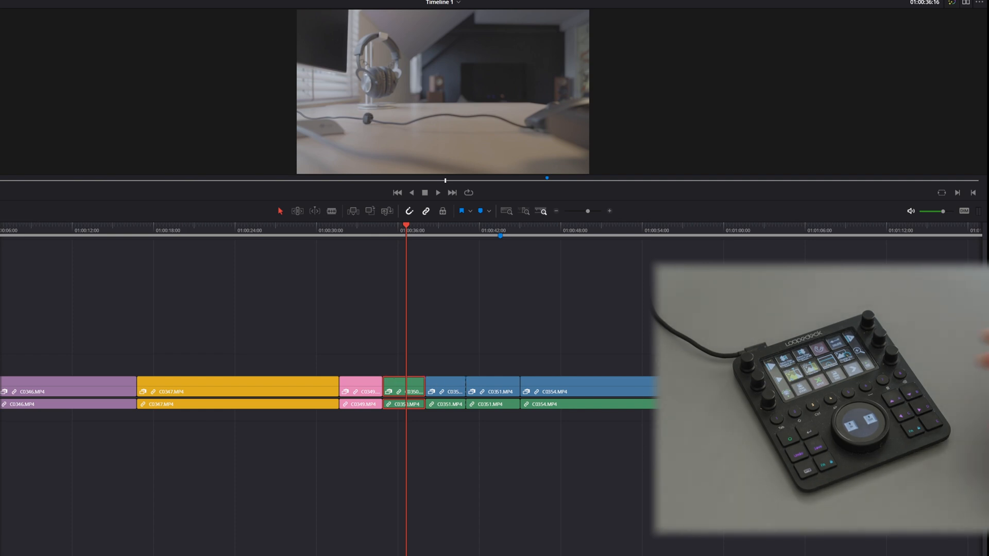
{"action": "key", "text": "y"}
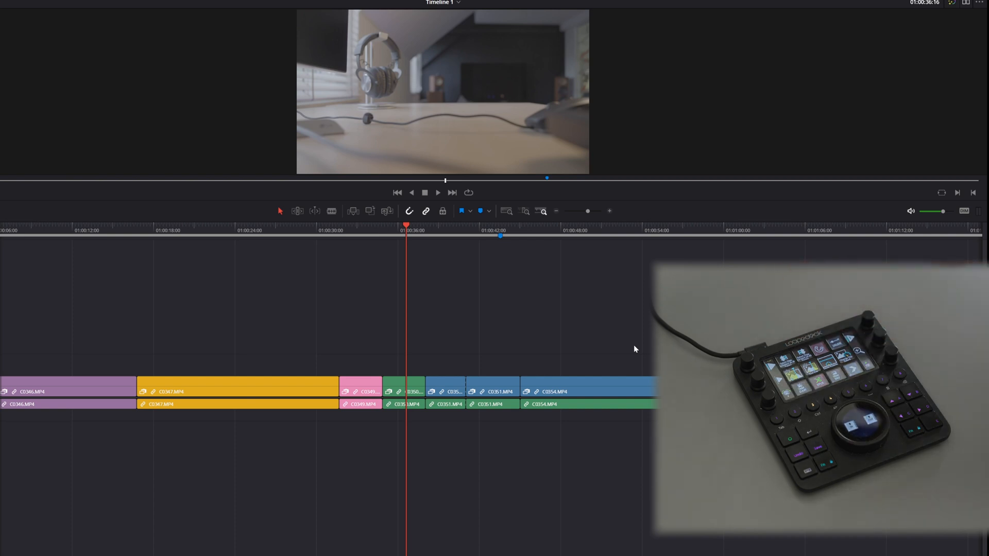
{"action": "key", "text": "ctrl+y"}
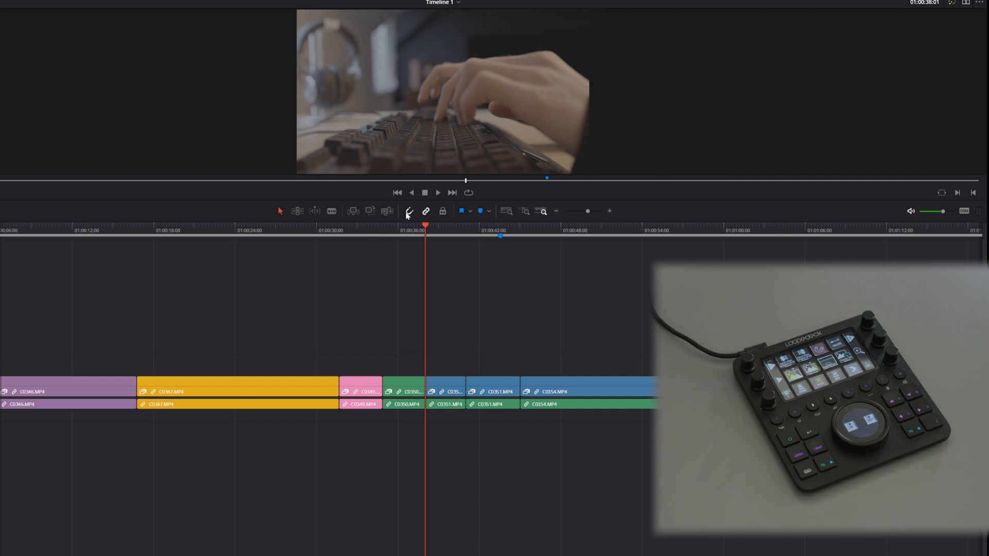
Step: Turn snapping off and move C0351.MP4 on track V2 freely around the end of C0350.MP4
{"action": "key", "text": "n"}
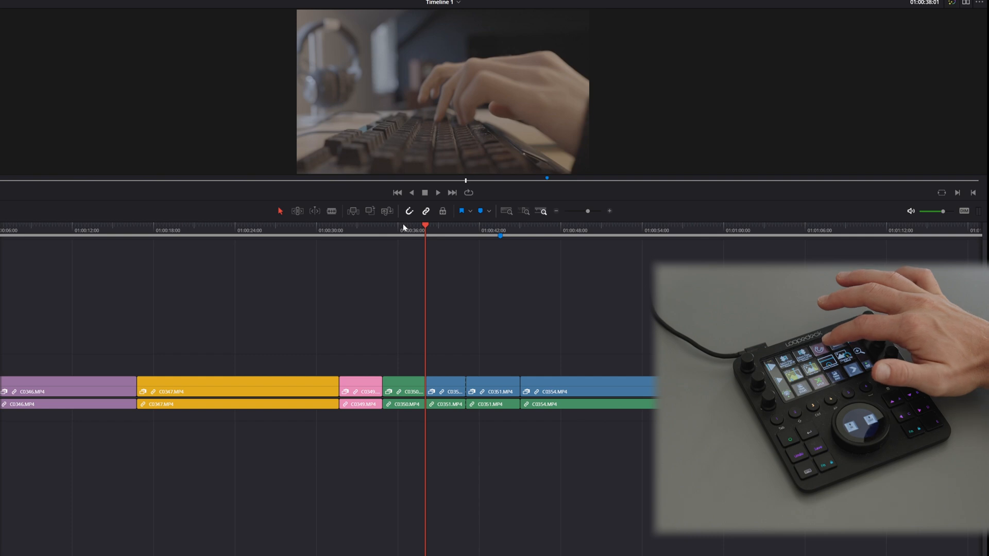
{"action": "left_click_drag", "start_coordinate": [576, 371], "coordinate": [546, 361]}
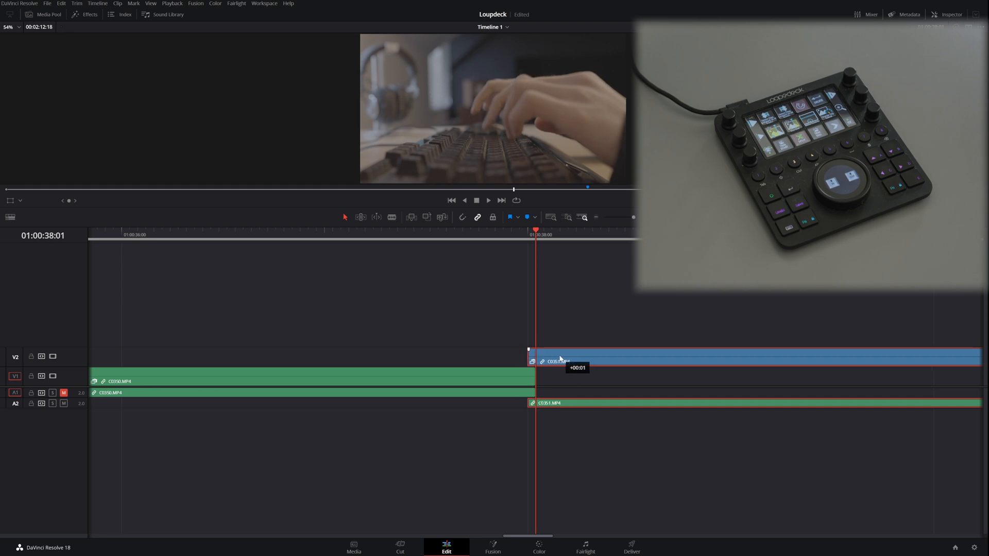
{"action": "left_click_drag", "start_coordinate": [528, 359], "coordinate": [560, 359]}
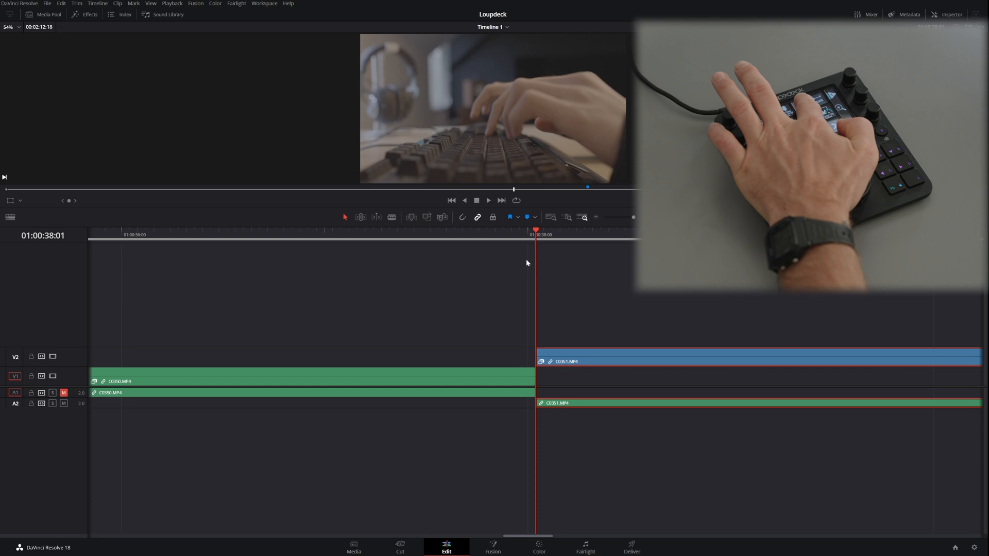
{"action": "left_click_drag", "start_coordinate": [612, 361], "coordinate": [589, 354]}
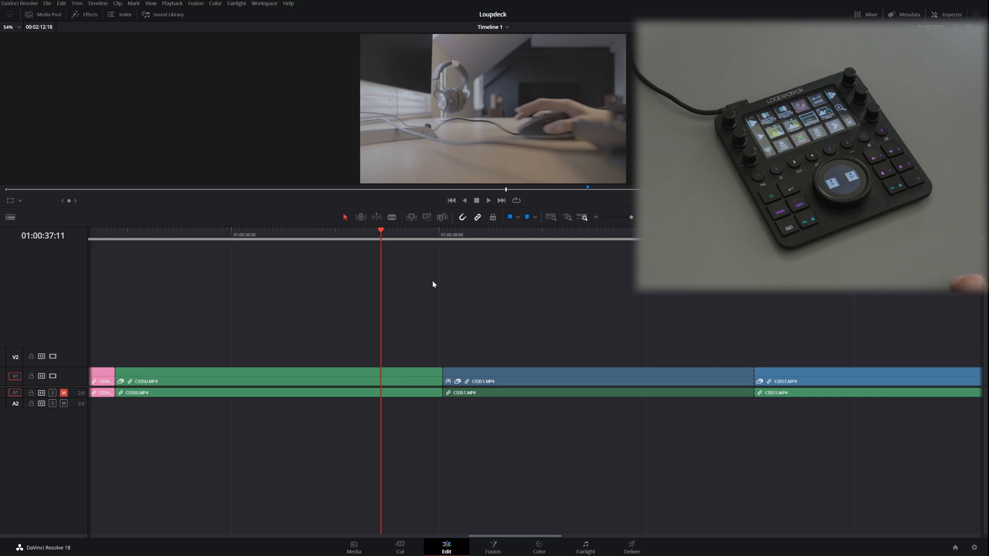
Step: Move the playhead back within C0350.MP4, toggle the clip's retime controls and open its clip speed settings
{"action": "left_click_drag", "start_coordinate": [381, 236], "coordinate": [334, 236]}
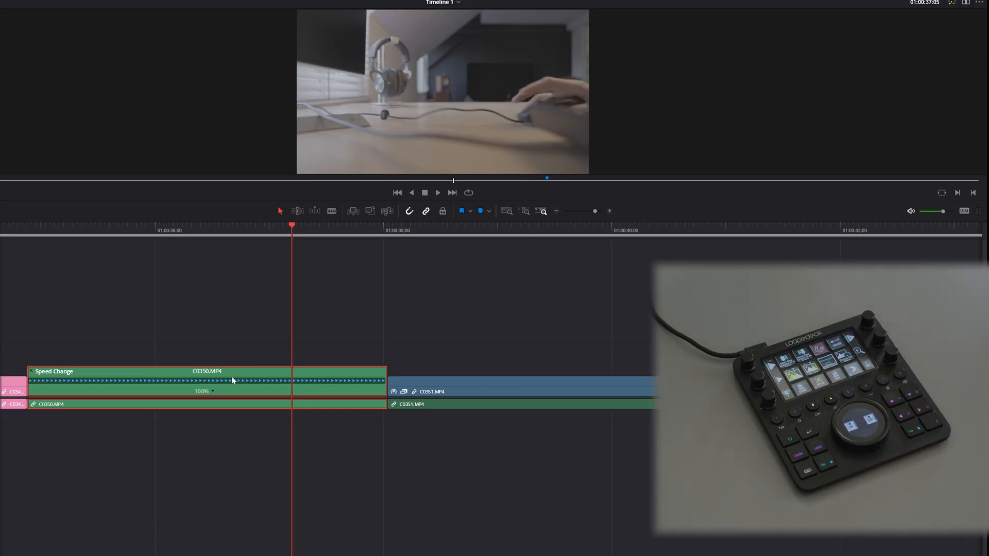
{"action": "key", "text": "ctrl+r"}
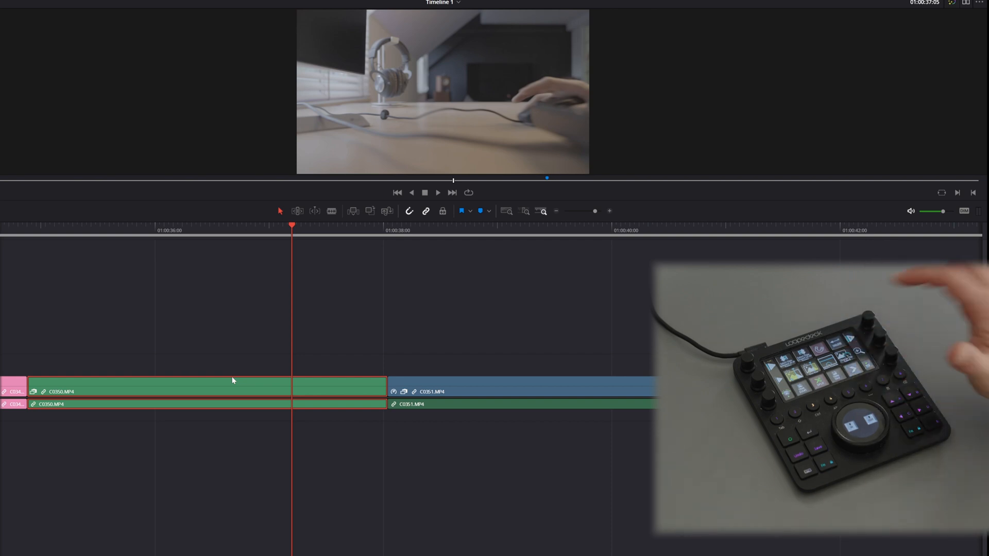
{"action": "key", "text": "r"}
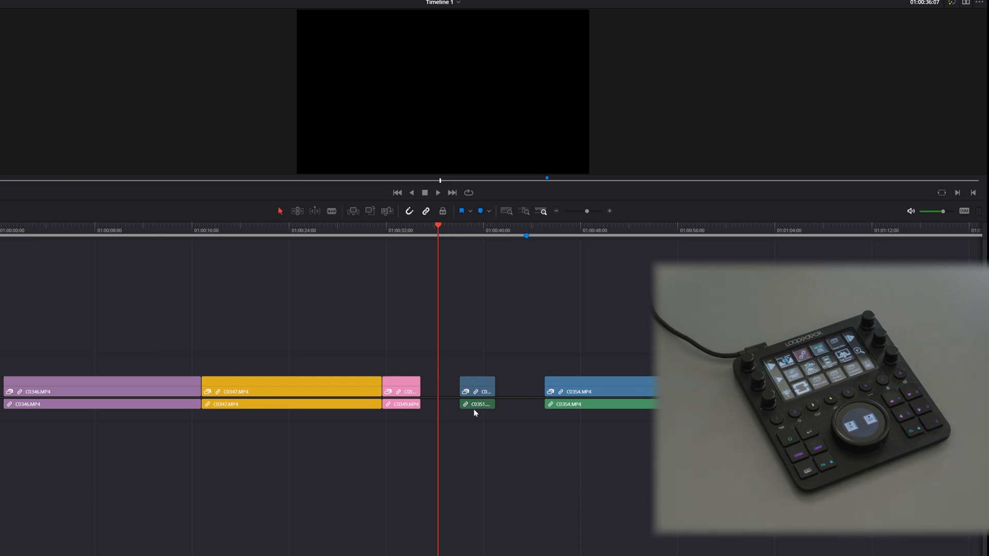
Step: Delete the empty gap between C0349.MP4 and C0351.MP4
{"action": "left_click", "coordinate": [435, 389]}
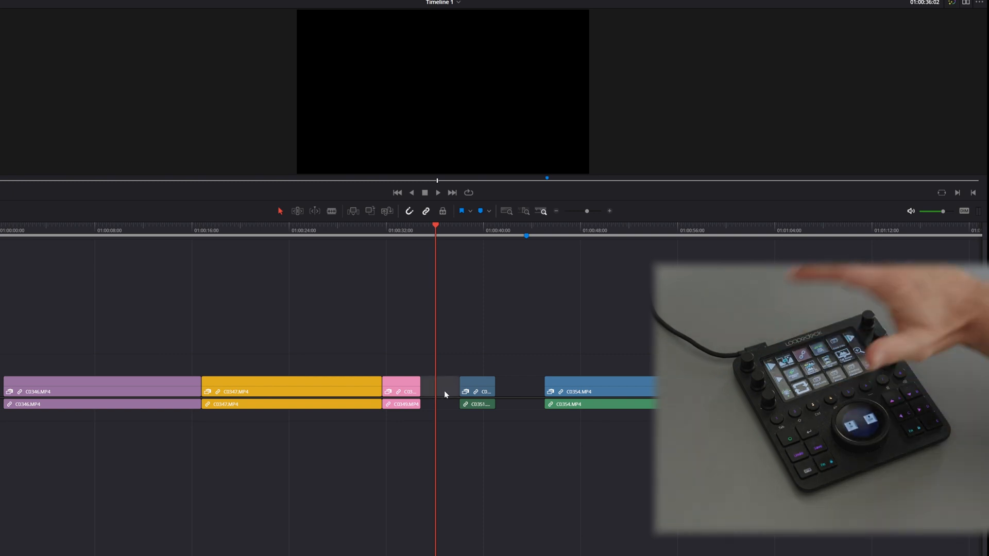
{"action": "key", "text": "Delete"}
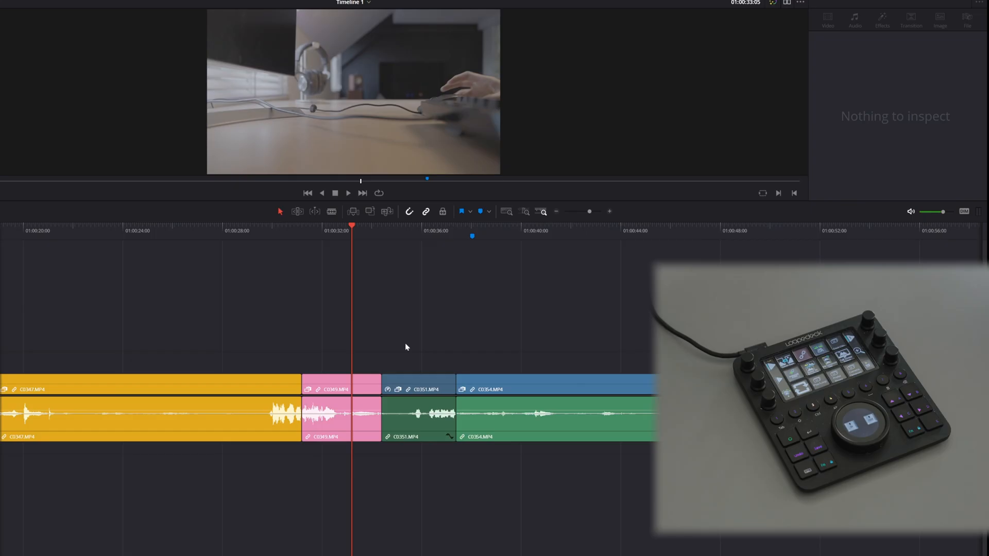
Step: Step the playhead back to the start of C0349.MP4 and forward to 01:00:32:05 to check the linked video and audio selection
{"action": "key", "text": "shift+Left"}
{"action": "key", "text": "shift+Left"}
{"action": "key", "text": "shift+Left"}
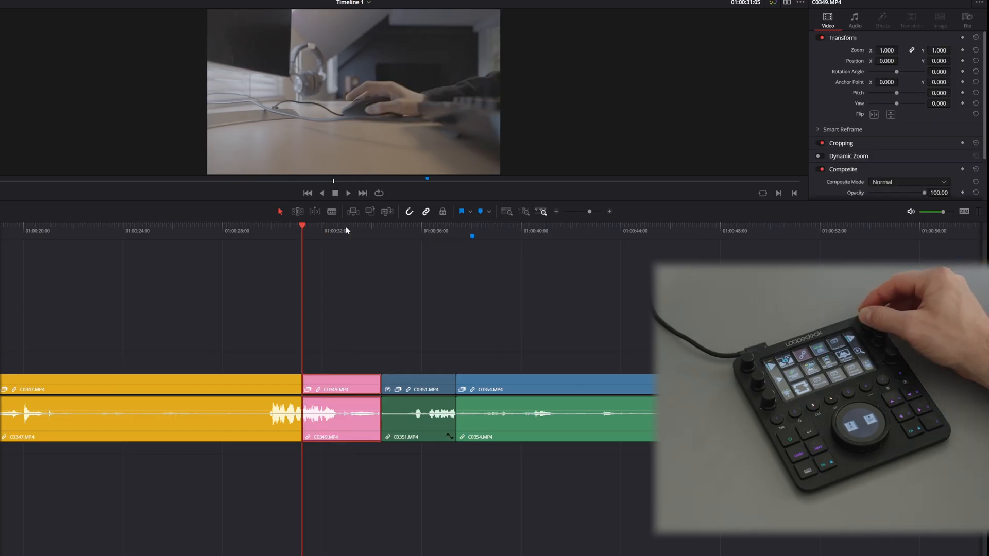
{"action": "key", "text": "shift+Right"}
{"action": "key", "text": "shift+Right"}
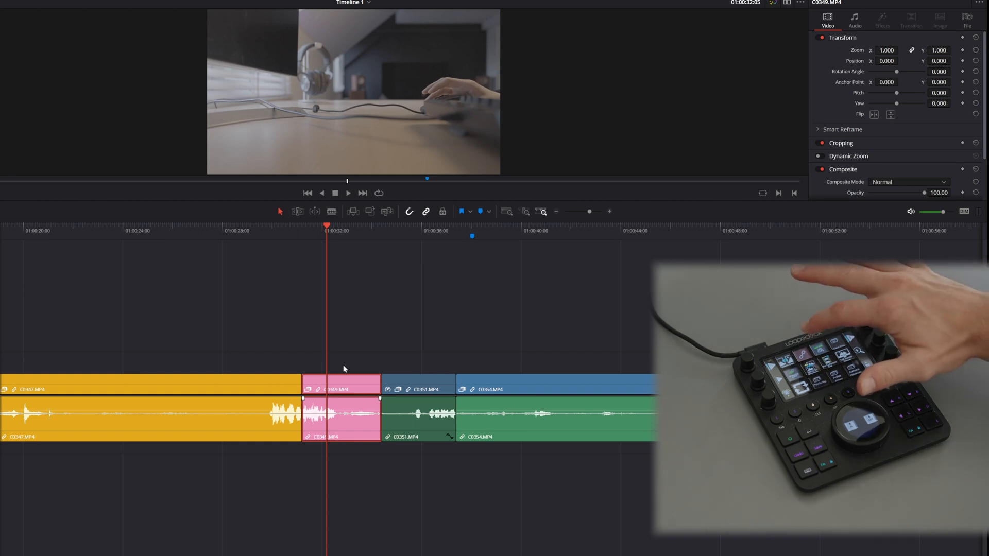
Step: Turn linked selection off and step the playhead back and forth across C0347.MP4 and C0349.MP4 to see which tracks get selected
{"action": "key", "text": "shift+Left"}
{"action": "key", "text": "shift+Left"}
{"action": "key", "text": "shift+Left"}
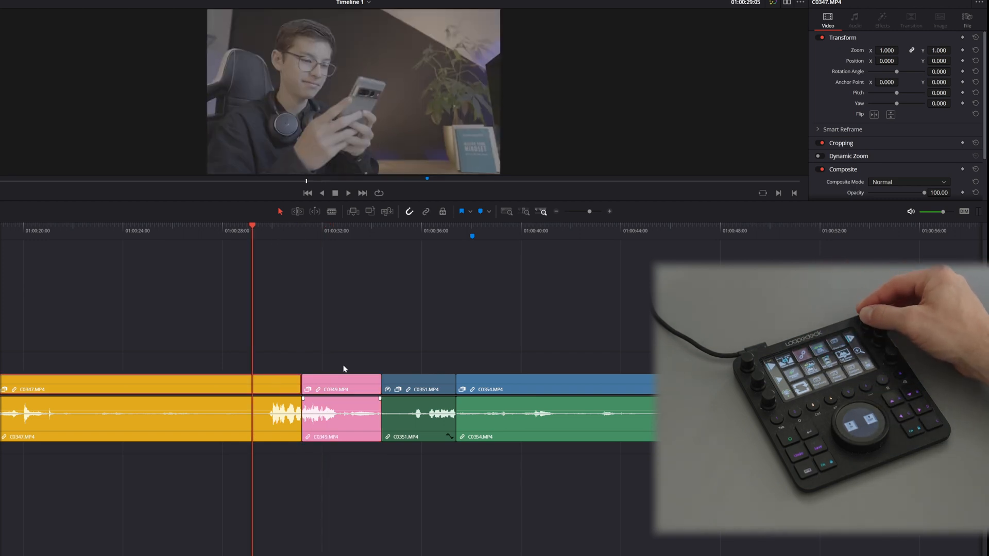
{"action": "key", "text": "shift+Right"}
{"action": "key", "text": "shift+Right"}
{"action": "key", "text": "shift+Right"}
{"action": "key", "text": "shift+Right"}
{"action": "key", "text": "shift+Right"}
{"action": "key", "text": "shift+Right"}
{"action": "key", "text": "shift+Right"}
{"action": "key", "text": "shift+Left"}
{"action": "key", "text": "shift+Left"}
{"action": "key", "text": "shift+Left"}
{"action": "key", "text": "shift+Left"}
{"action": "key", "text": "shift+Left"}
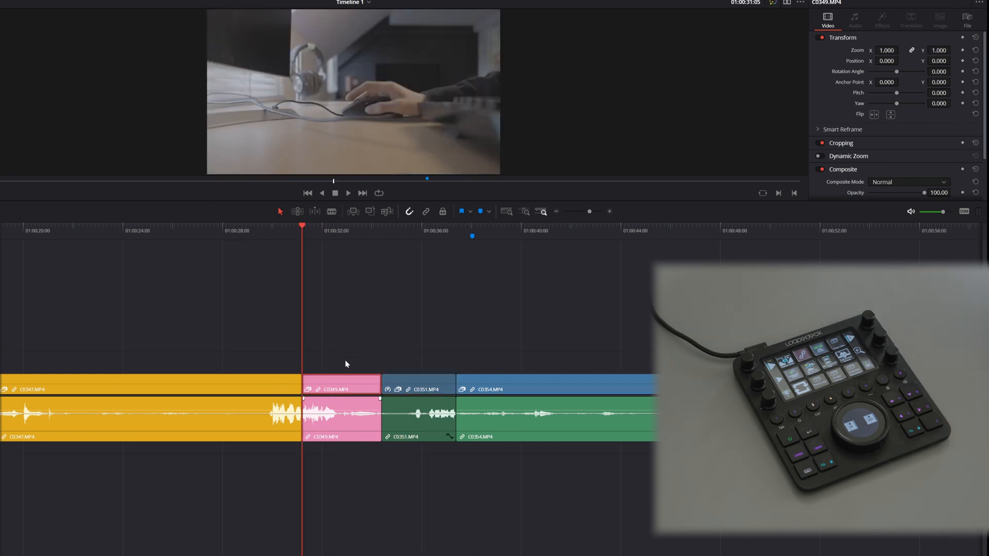
Step: Turn linked selection back on and step the playhead around the start of C0349.MP4 to compare the selected tracks
{"action": "left_click", "coordinate": [348, 336]}
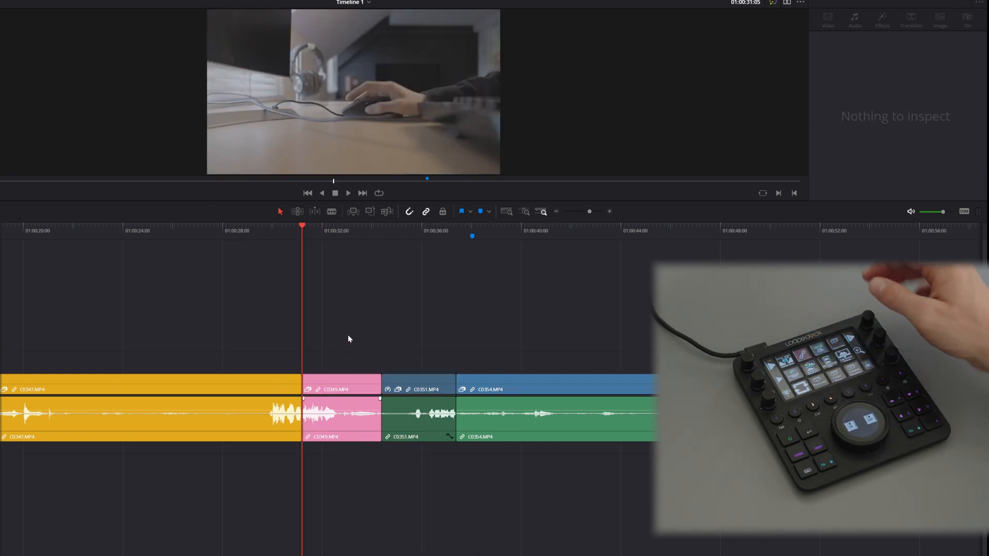
{"action": "key", "text": "shift+Left"}
{"action": "key", "text": "shift+Left"}
{"action": "key", "text": "shift+Right"}
{"action": "key", "text": "shift+Right"}
{"action": "key", "text": "shift+Right"}
{"action": "key", "text": "shift+Right"}
{"action": "key", "text": "shift+Right"}
{"action": "key", "text": "shift+Right"}
{"action": "key", "text": "shift+Right"}
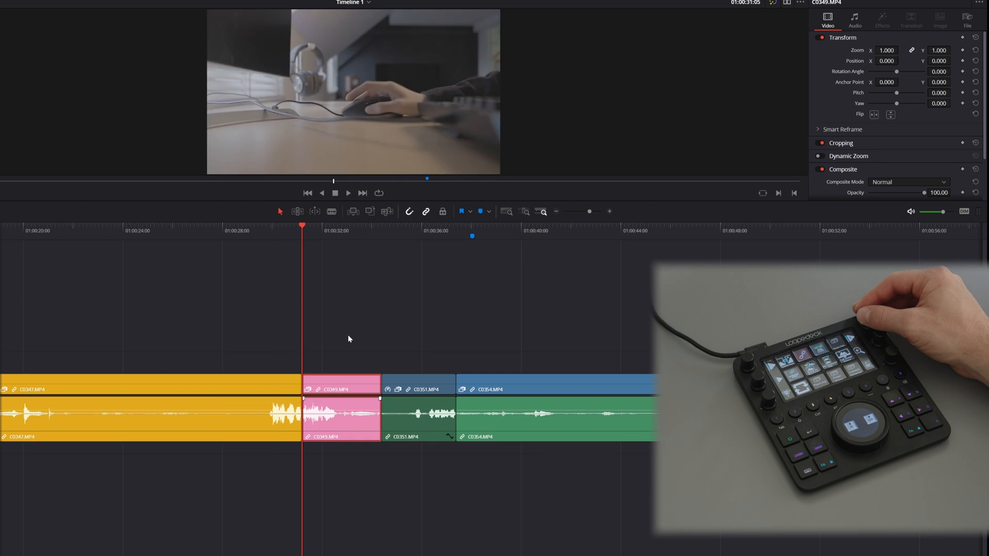
{"action": "key", "text": "shift+Left"}
{"action": "key", "text": "shift+Left"}
{"action": "key", "text": "shift+Left"}
{"action": "key", "text": "shift+Left"}
{"action": "key", "text": "shift+Left"}
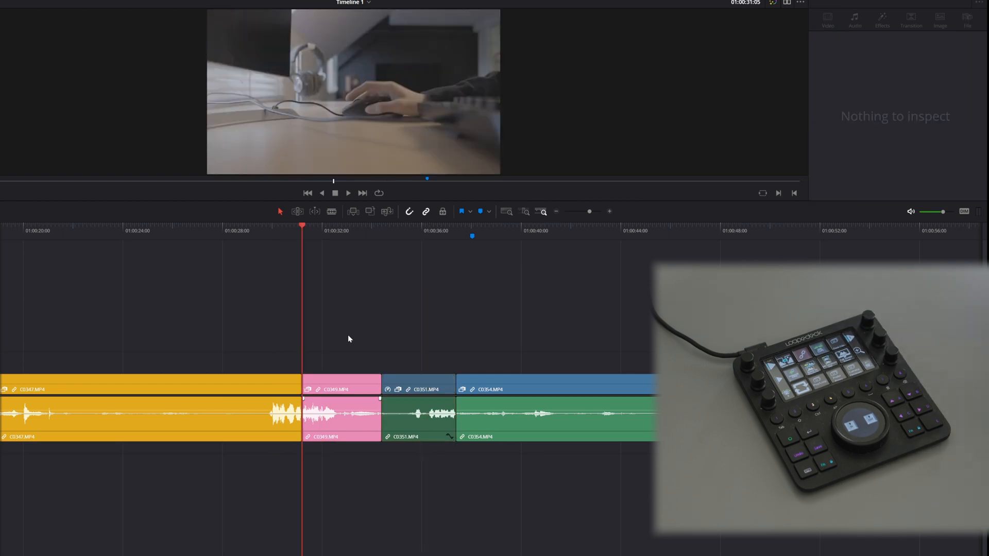
Step: Select the clips C0349.MP4, C0351.MP4 and C0354.MP4 and unlink their video from their audio
{"action": "scroll", "coordinate": [352, 337], "scroll_direction": "right", "scroll_amount": 1}
{"action": "key", "text": "ctrl+minus"}
{"action": "key", "text": "ctrl+minus"}
{"action": "key", "text": "ctrl+minus"}
{"action": "key", "text": "ctrl+equal"}
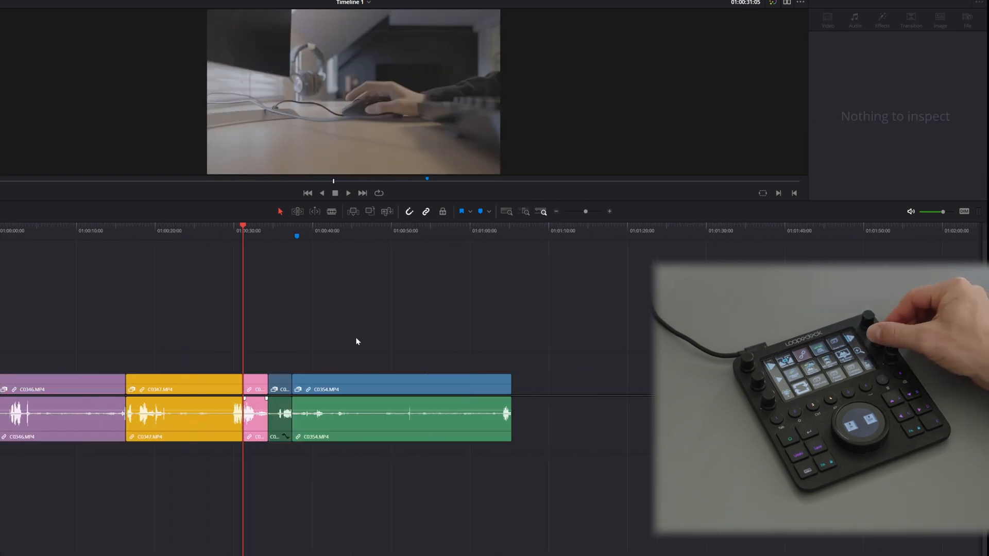
{"action": "key", "text": "ctrl+equal"}
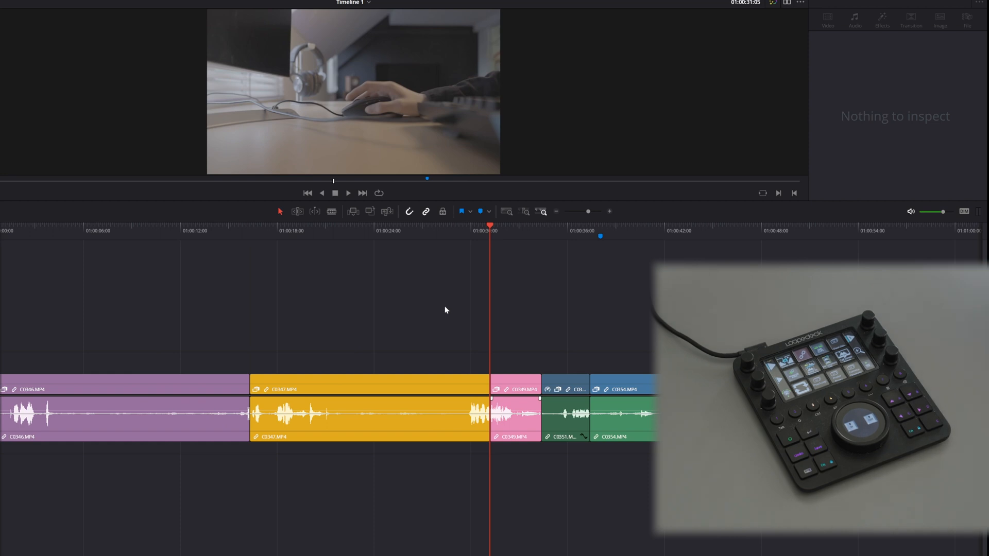
{"action": "left_click_drag", "start_coordinate": [517, 341], "coordinate": [664, 458]}
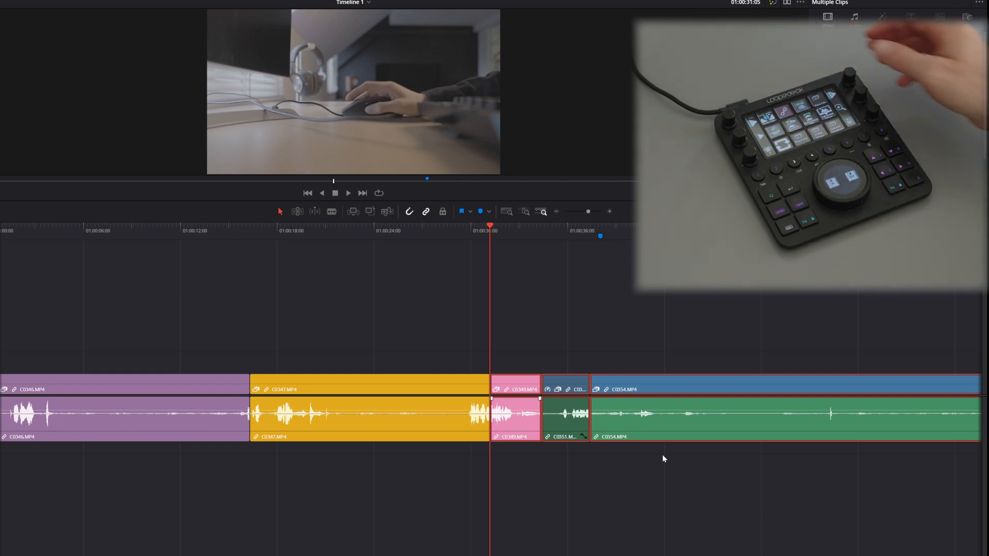
{"action": "key", "text": "shift+Left"}
{"action": "key", "text": "shift+Left"}
{"action": "key", "text": "shift+Left"}
{"action": "key", "text": "shift+Left"}
{"action": "key", "text": "shift+Left"}
{"action": "key", "text": "shift+Right"}
{"action": "key", "text": "shift+Right"}
{"action": "key", "text": "shift+Right"}
{"action": "key", "text": "shift+Right"}
{"action": "key", "text": "shift+Right"}
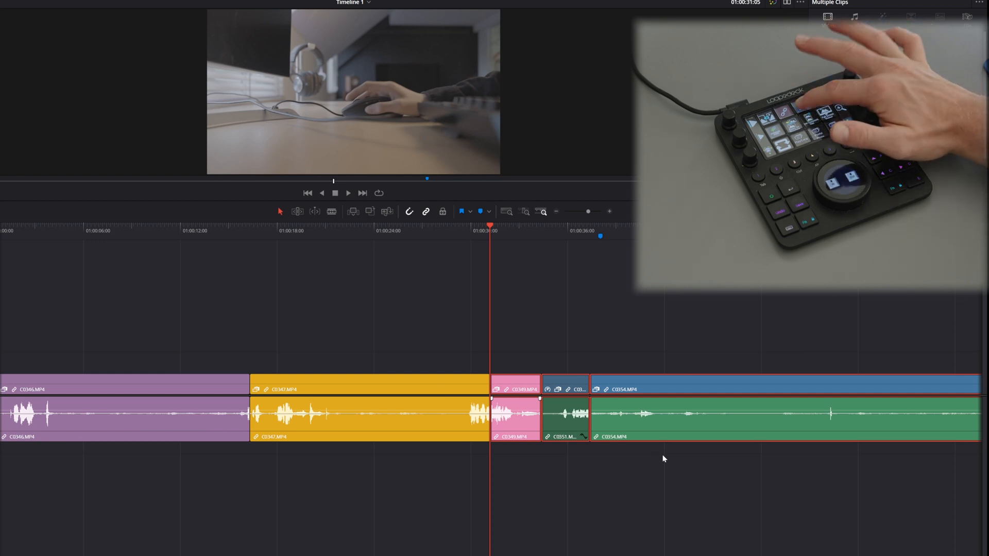
{"action": "key", "text": "ctrl+alt+l"}
Step: Step the playhead back and forth across the unlinked clips to check how their video and audio get selected
{"action": "key", "text": "shift+Left"}
{"action": "key", "text": "shift+Left"}
{"action": "key", "text": "shift+Left"}
{"action": "key", "text": "shift+Right"}
{"action": "key", "text": "shift+Right"}
{"action": "key", "text": "shift+Right"}
{"action": "key", "text": "shift+Right"}
{"action": "key", "text": "shift+Right"}
{"action": "key", "text": "shift+Right"}
{"action": "key", "text": "shift+Right"}
{"action": "key", "text": "shift+Right"}
{"action": "key", "text": "shift+Right"}
{"action": "key", "text": "shift+Right"}
{"action": "key", "text": "shift+Right"}
{"action": "key", "text": "shift+Right"}
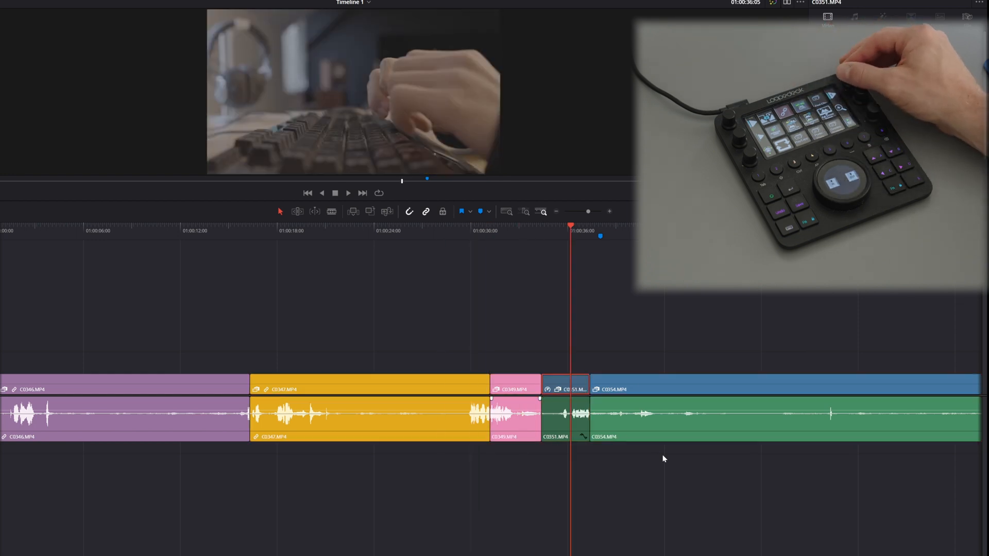
{"action": "key", "text": "shift+Left"}
{"action": "key", "text": "shift+Left"}
{"action": "key", "text": "shift+Left"}
{"action": "key", "text": "shift+Left"}
{"action": "key", "text": "shift+Left"}
{"action": "key", "text": "shift+Left"}
{"action": "key", "text": "shift+Left"}
{"action": "key", "text": "shift+Left"}
{"action": "key", "text": "shift+Left"}
{"action": "key", "text": "shift+Left"}
{"action": "key", "text": "shift+Left"}
{"action": "key", "text": "shift+Right"}
{"action": "key", "text": "shift+Right"}
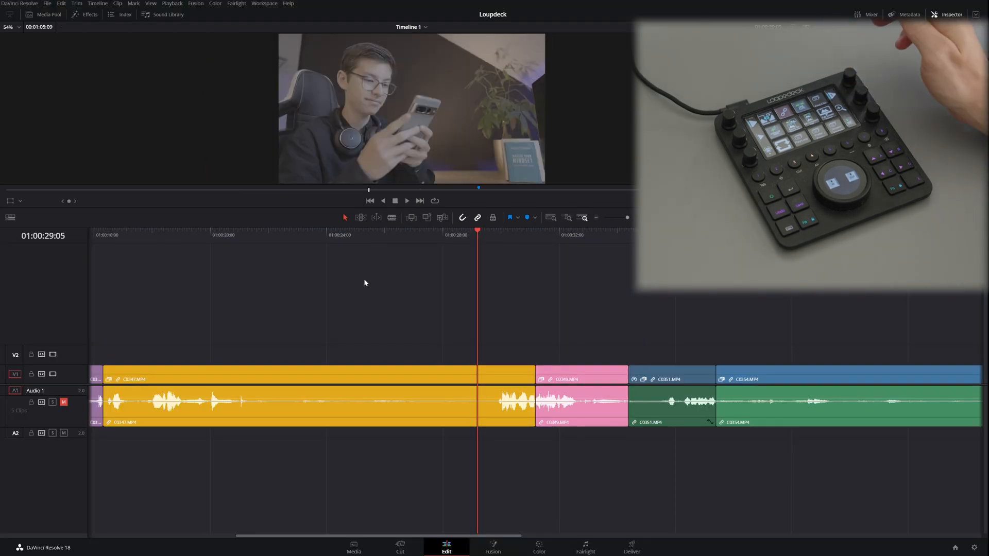
Step: Place the playhead at 01:00:28:15 in C0347.MP4 and find the clip in the Media Pool
{"action": "left_click", "coordinate": [460, 236]}
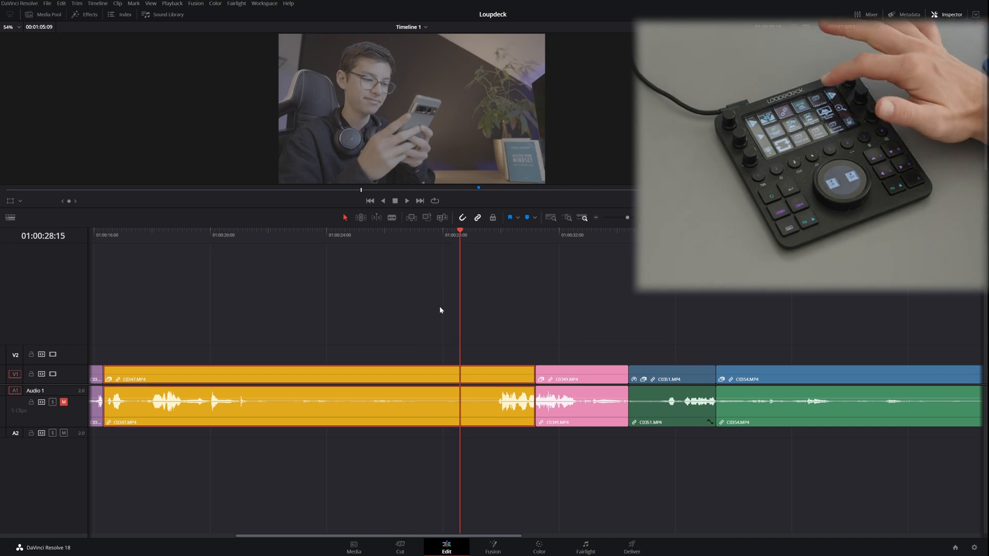
{"action": "key", "text": "alt+f"}
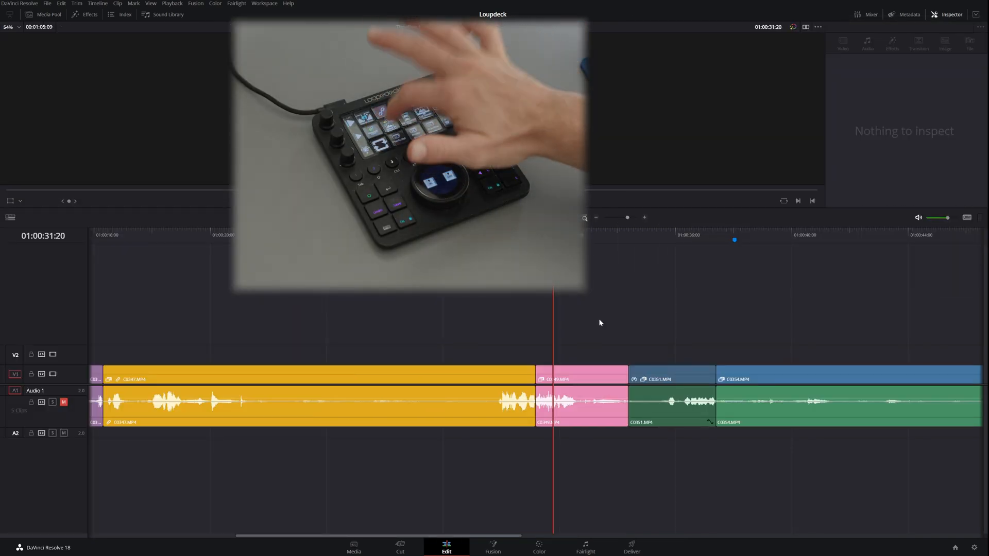
Step: Normalize the audio level of C0349.MP4 and auto-align its audio copy on Audio 2 with the original by waveform
{"action": "left_click", "coordinate": [573, 407]}
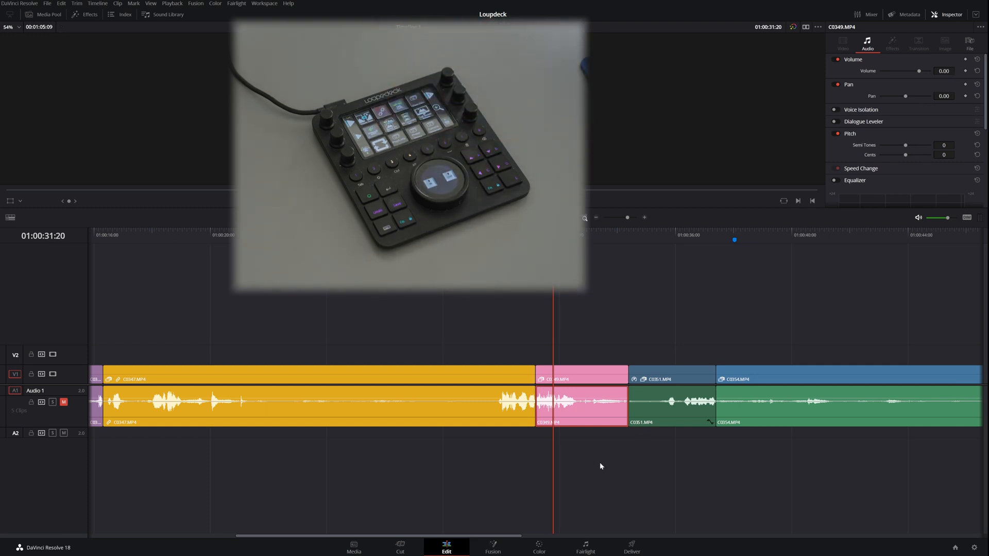
{"action": "key", "text": "shift+n"}
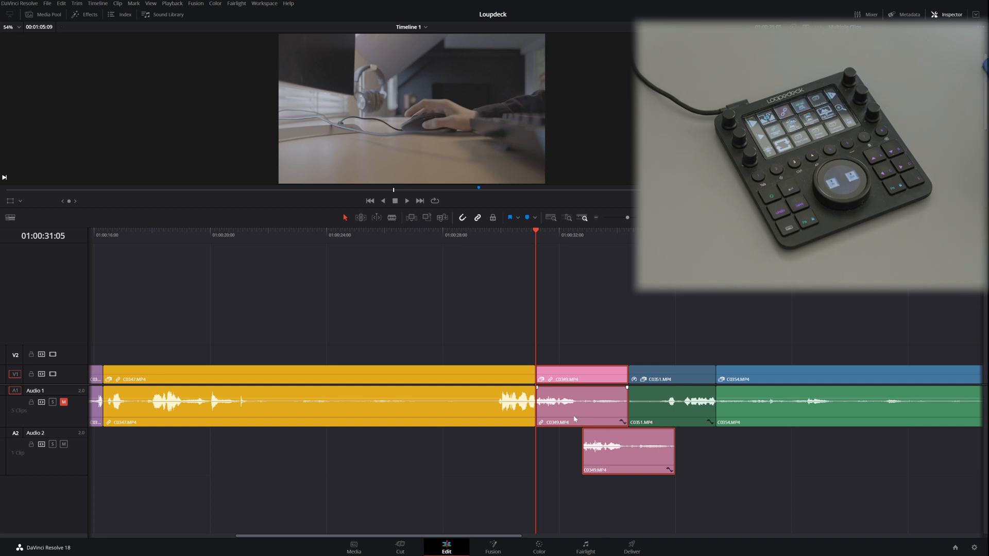
{"action": "key", "text": "ctrl+alt+a"}
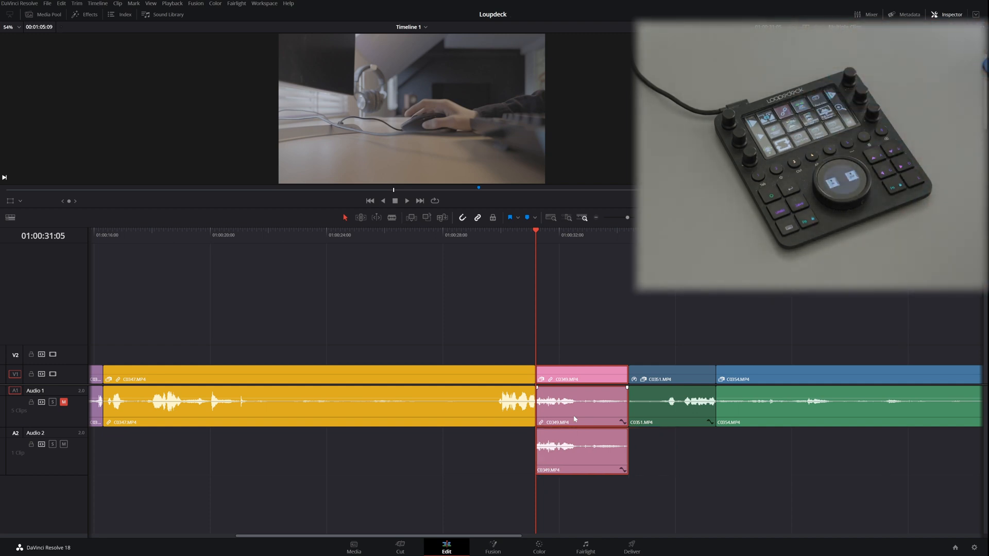
Step: Select C0349.MP4 on V2, C0351.MP4 on V1 and their audio, and combine them into a compound clip named 1
{"action": "key", "text": "ctrl+equal"}
{"action": "key", "text": "ctrl+equal"}
{"action": "key", "text": "ctrl+equal"}
{"action": "key", "text": "ctrl+equal"}
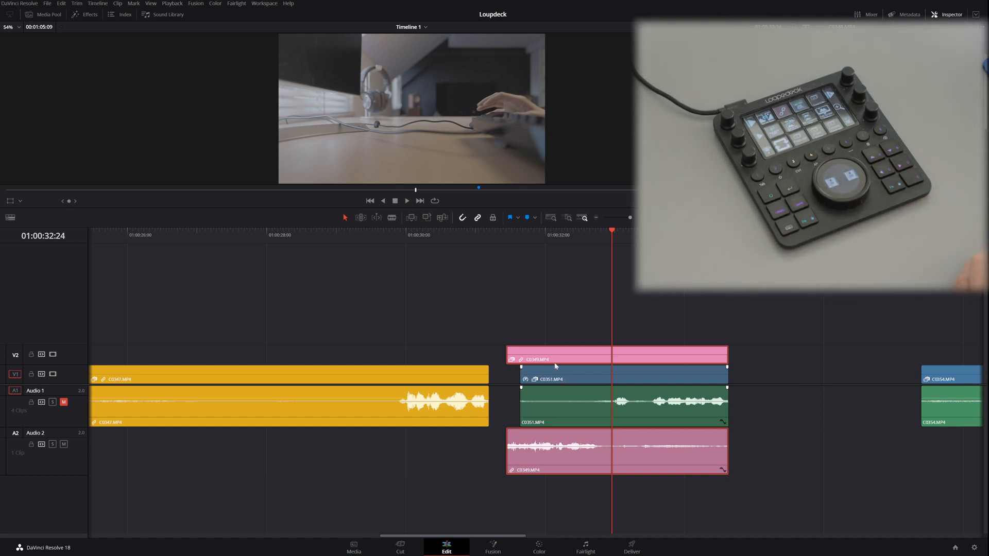
{"action": "left_click_drag", "start_coordinate": [599, 431], "coordinate": [621, 514]}
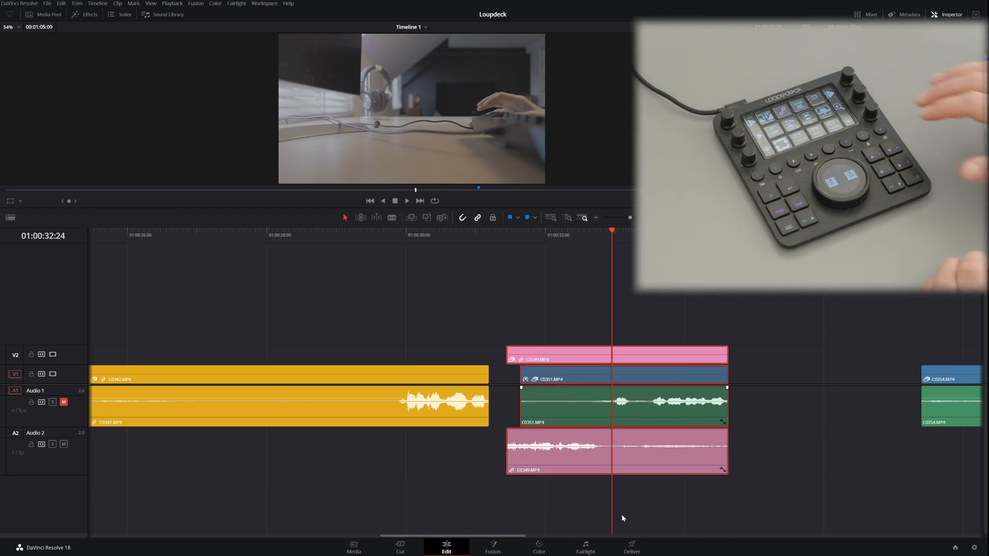
{"action": "key", "text": "alt+g"}
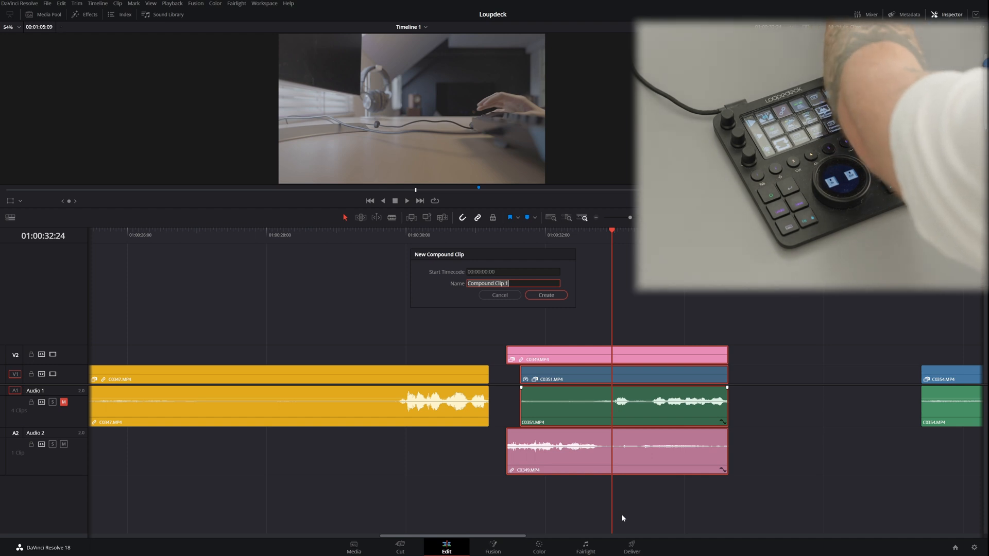
{"action": "key", "text": "Return"}
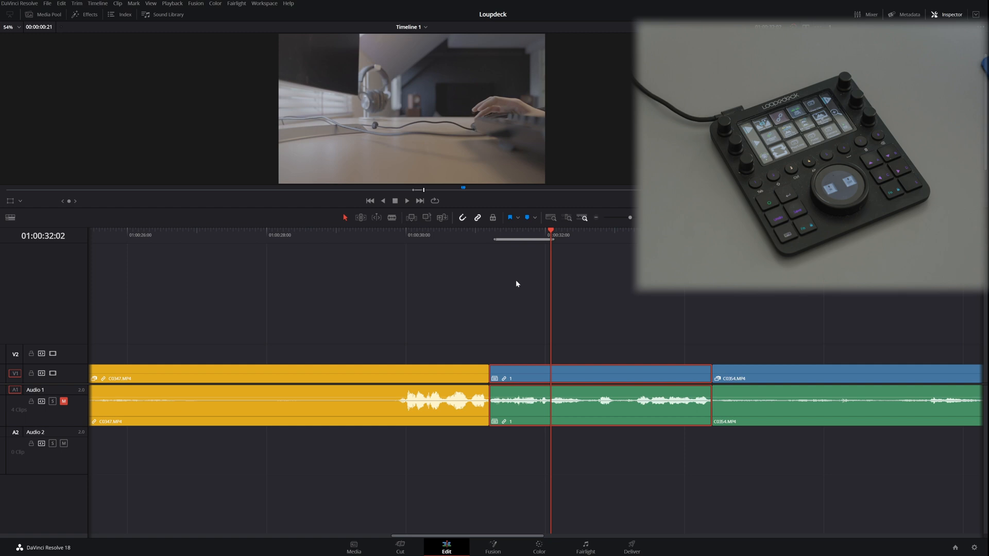
Step: Mark the timeline range from 01:00:30:11 to 01:00:31:17, turn on looping and play from the in point to the out point
{"action": "left_click", "coordinate": [491, 235]}
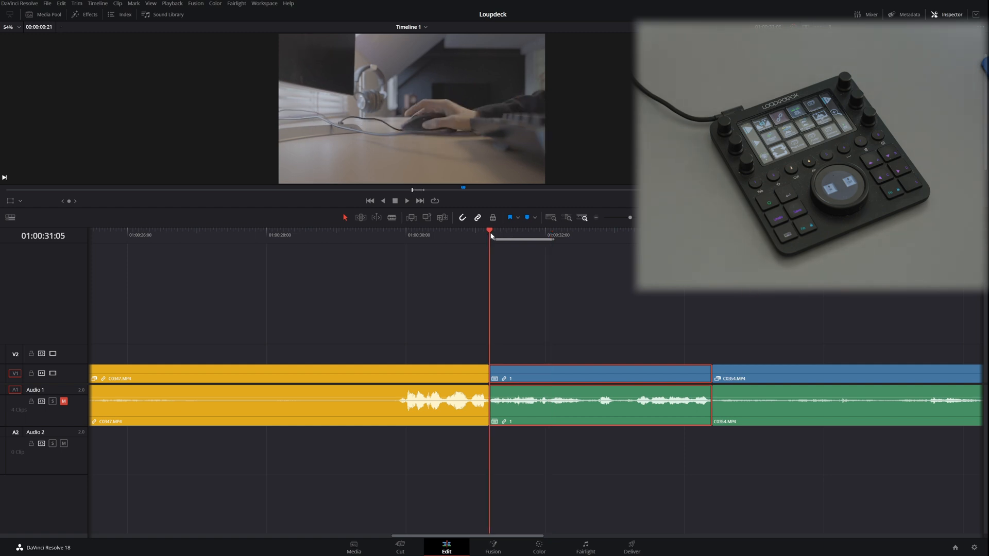
{"action": "left_click_drag", "start_coordinate": [493, 233], "coordinate": [438, 238]}
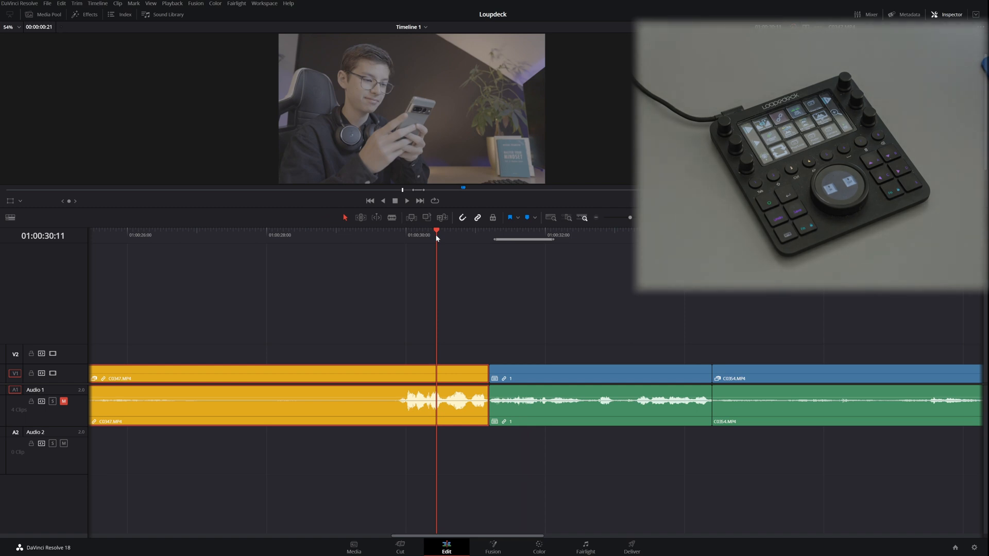
{"action": "key", "text": "i"}
{"action": "left_click_drag", "start_coordinate": [440, 238], "coordinate": [522, 241]}
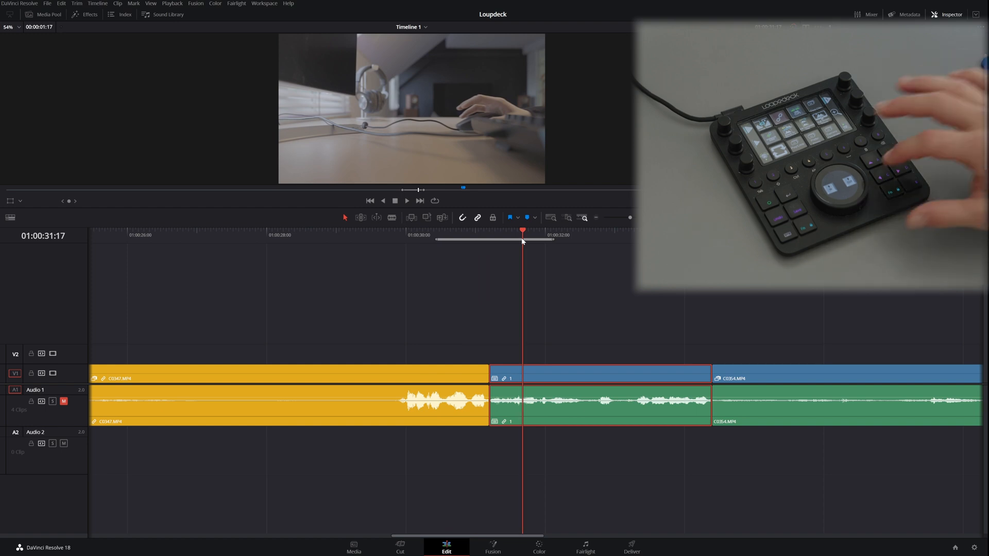
{"action": "key", "text": "o"}
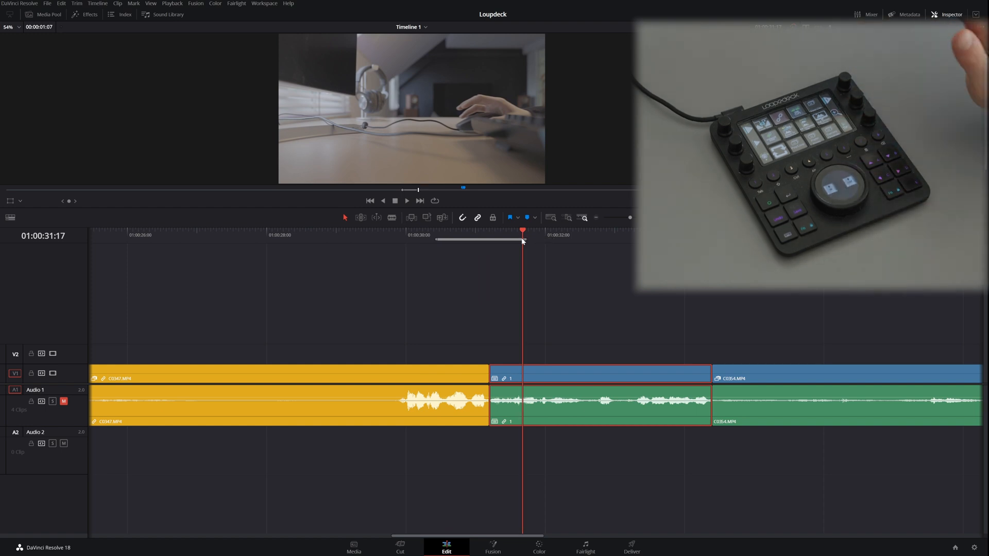
{"action": "key", "text": "ctrl+slash"}
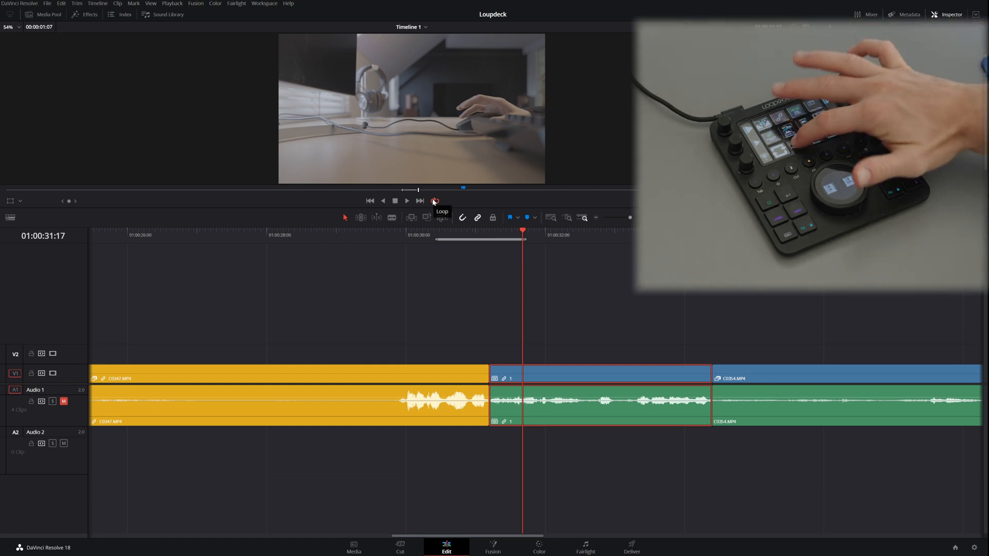
{"action": "key", "text": "alt+slash"}
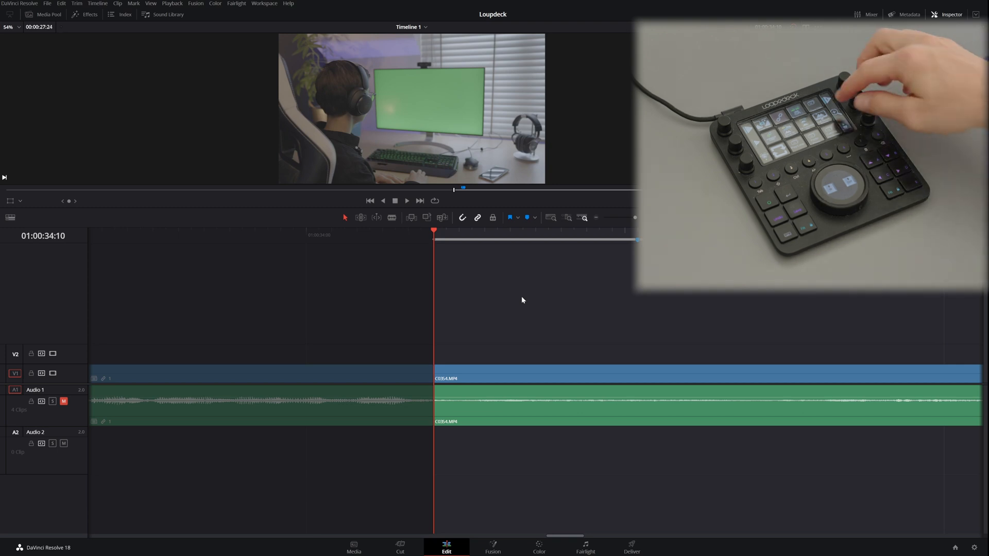
Step: Toggle the status badge on C0354.MP4's video clip on and off and reduce the height of the video tracks
{"action": "key", "text": "ctrl+equal"}
{"action": "key", "text": "ctrl+equal"}
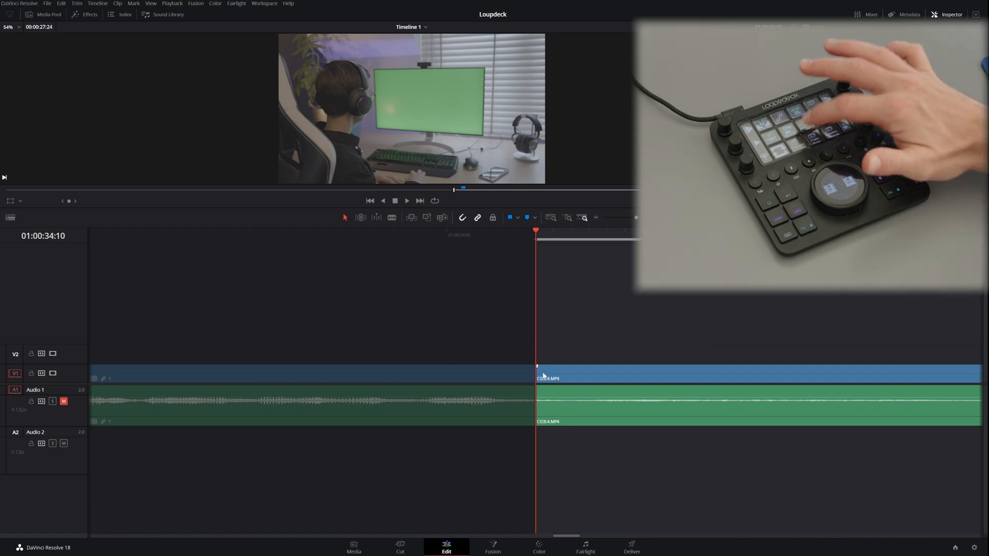
{"action": "key", "text": "shift+r"}
{"action": "scroll", "coordinate": [544, 376], "scroll_direction": "down", "scroll_amount": 1}
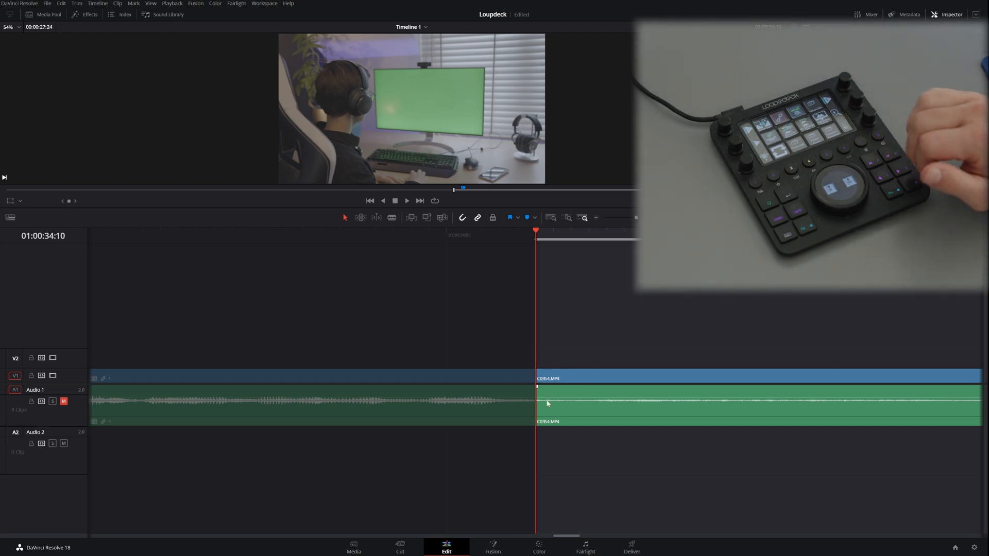
{"action": "key", "text": "shift+r"}
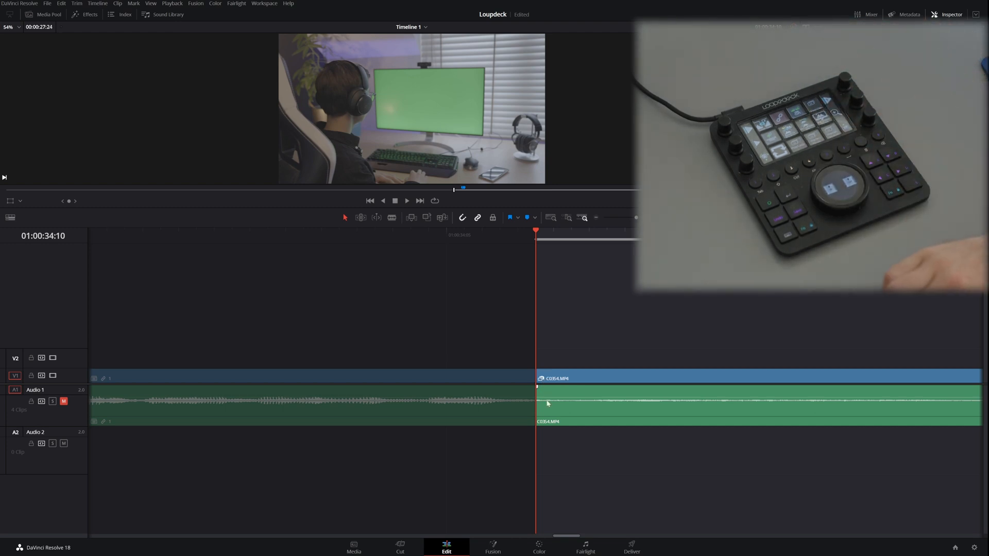
{"action": "key", "text": "shift+r"}
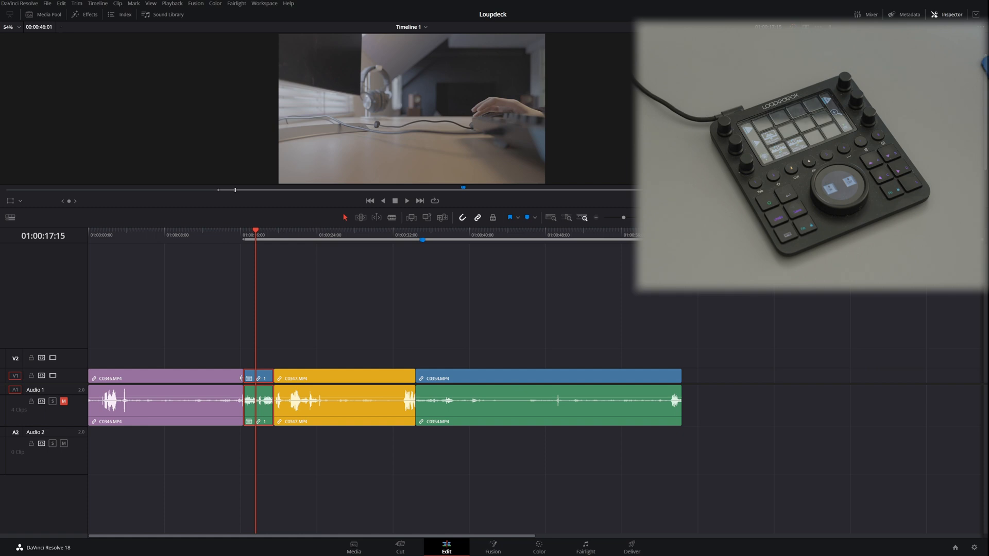
Step: Swap compound clip 1 past C0347.MP4 and C0354.MP4, back again, and ahead of C0346.MP4 to the timeline's start
{"action": "key", "text": "ctrl+shift+period"}
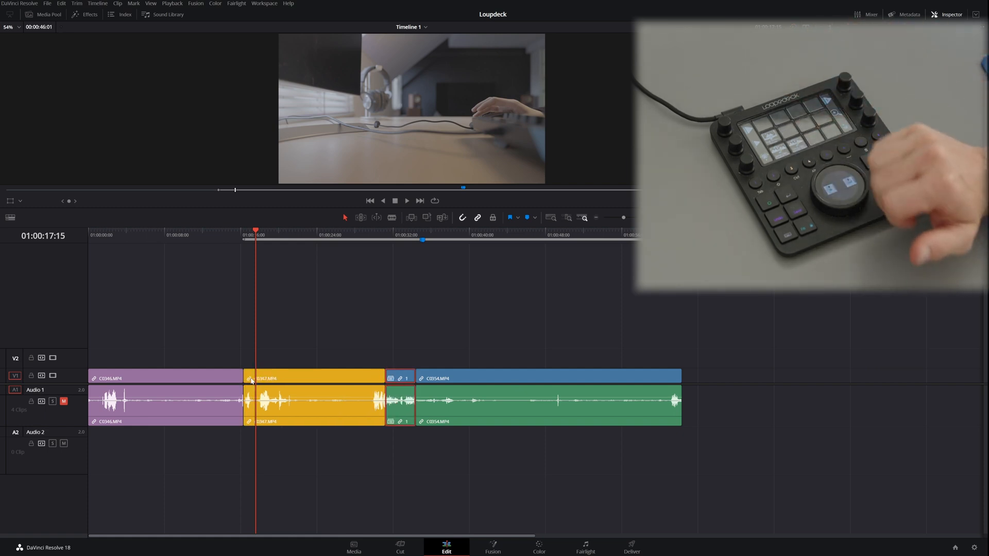
{"action": "key", "text": "ctrl+shift+period"}
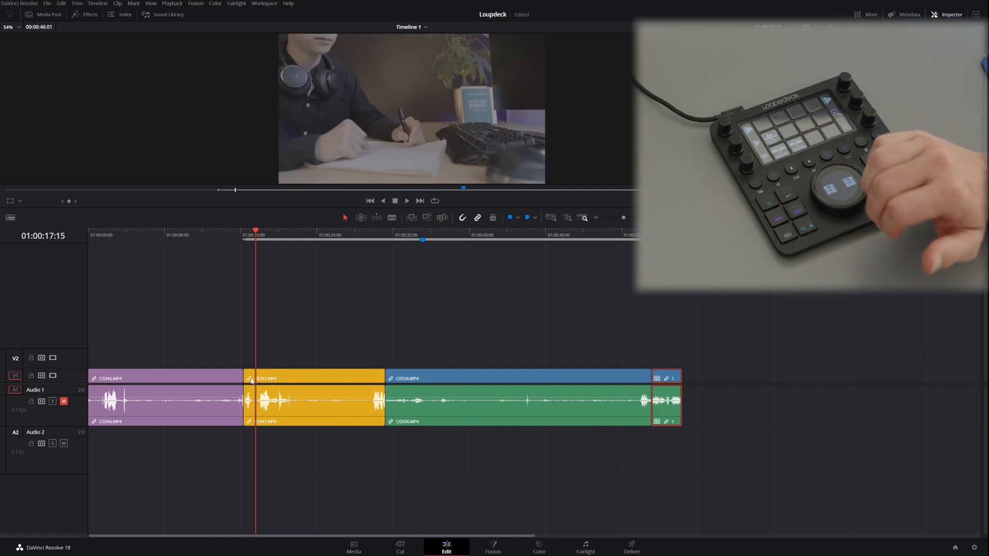
{"action": "key", "text": "ctrl+shift+comma"}
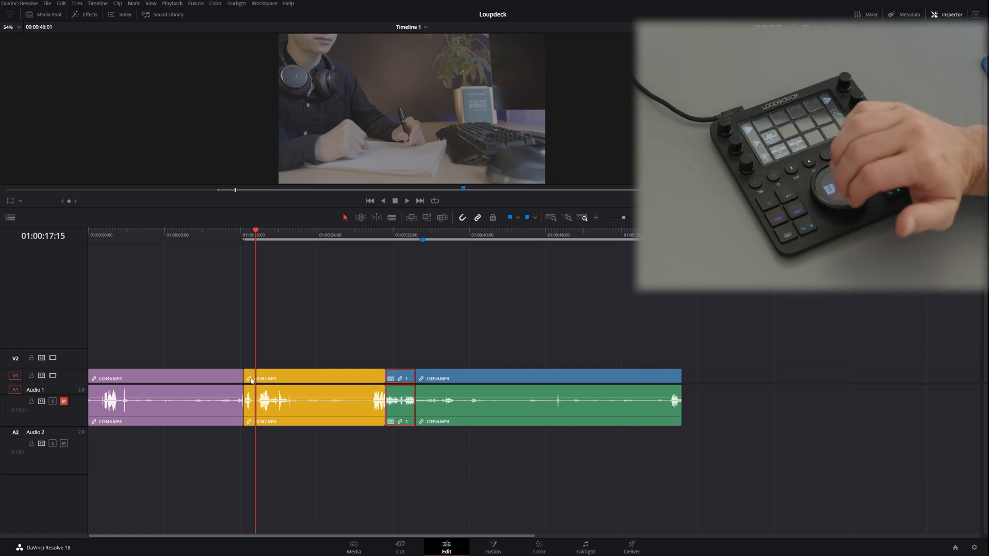
{"action": "key", "text": "ctrl+shift+comma"}
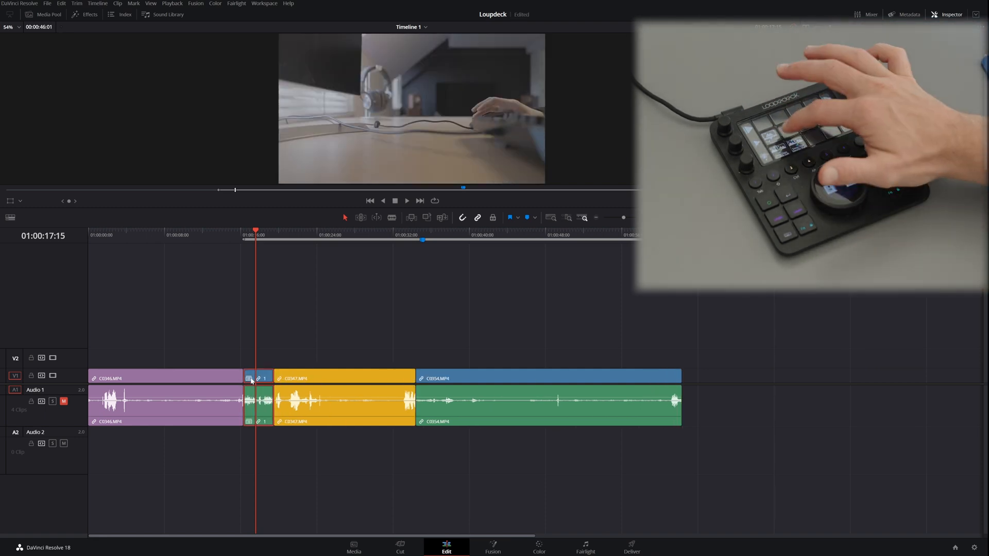
{"action": "key", "text": "ctrl+shift+comma"}
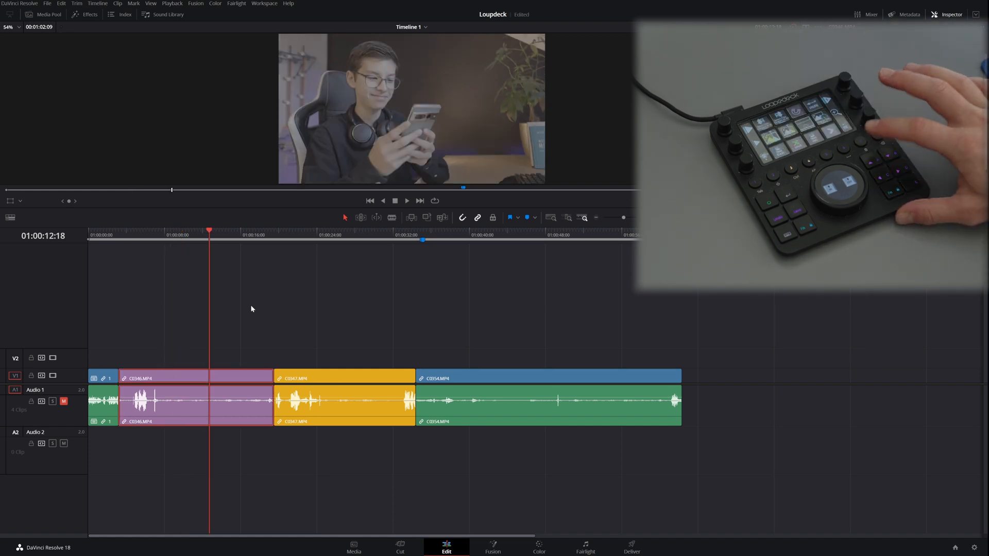
Step: Move C0346.MP4 up track by track to V5 and bring it back down to V1
{"action": "key", "text": "alt+Up"}
{"action": "key", "text": "alt+Up"}
{"action": "key", "text": "alt+Up"}
{"action": "key", "text": "alt+Up"}
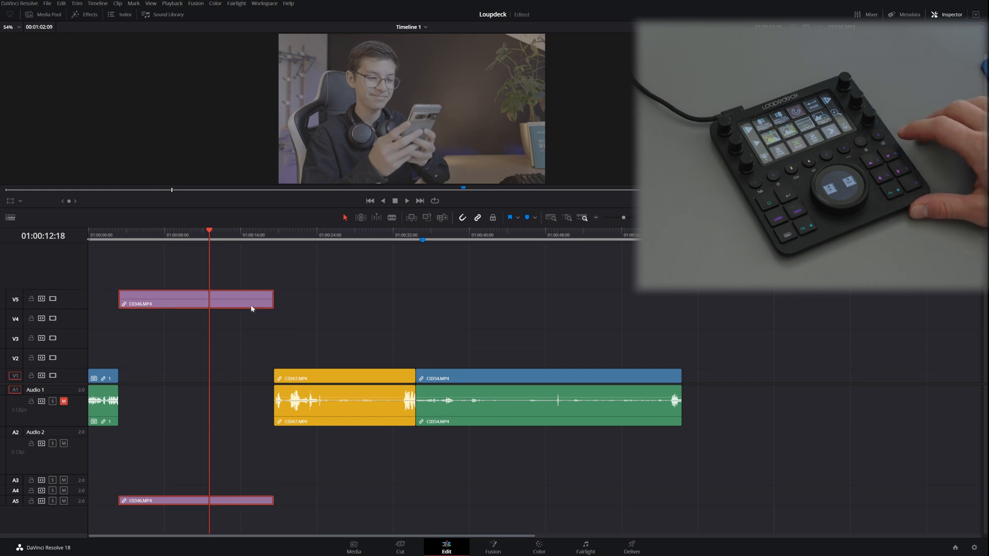
{"action": "key", "text": "alt+Down"}
{"action": "key", "text": "alt+Down"}
{"action": "key", "text": "alt+Down"}
{"action": "key", "text": "alt+Down"}
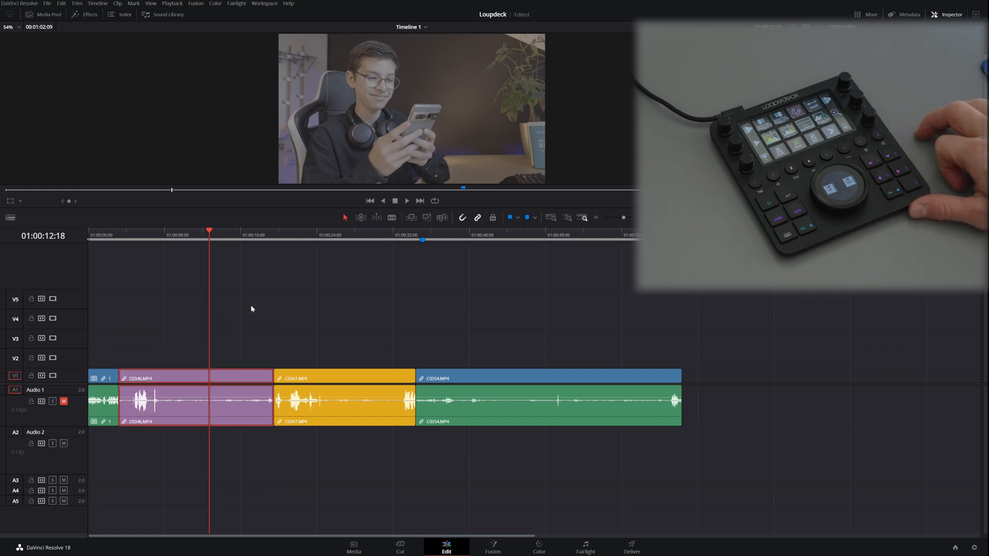
Step: Jump the playhead to the start of C0347.MP4, to the beginning of the timeline and to its end
{"action": "key", "text": "Down"}
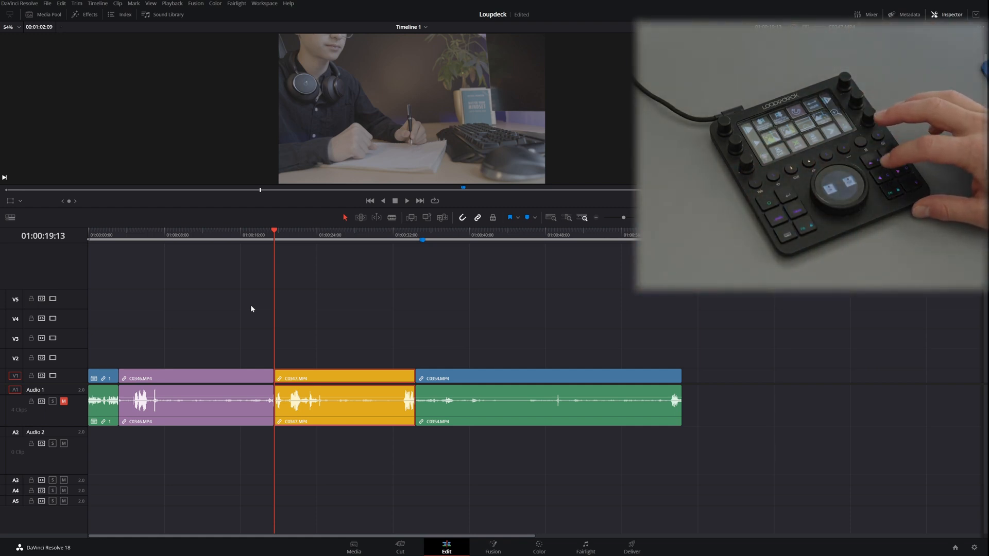
{"action": "key", "text": "Home"}
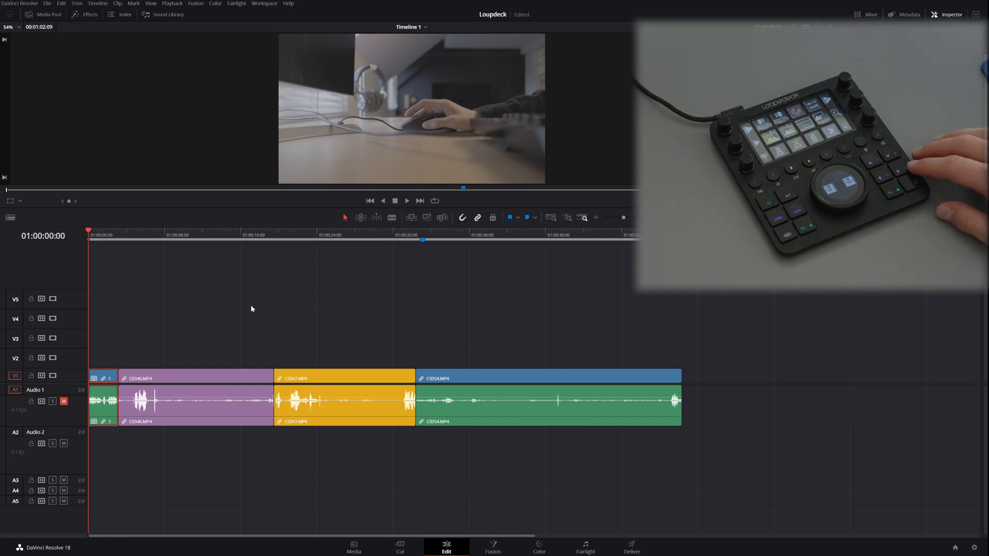
{"action": "key", "text": "End"}
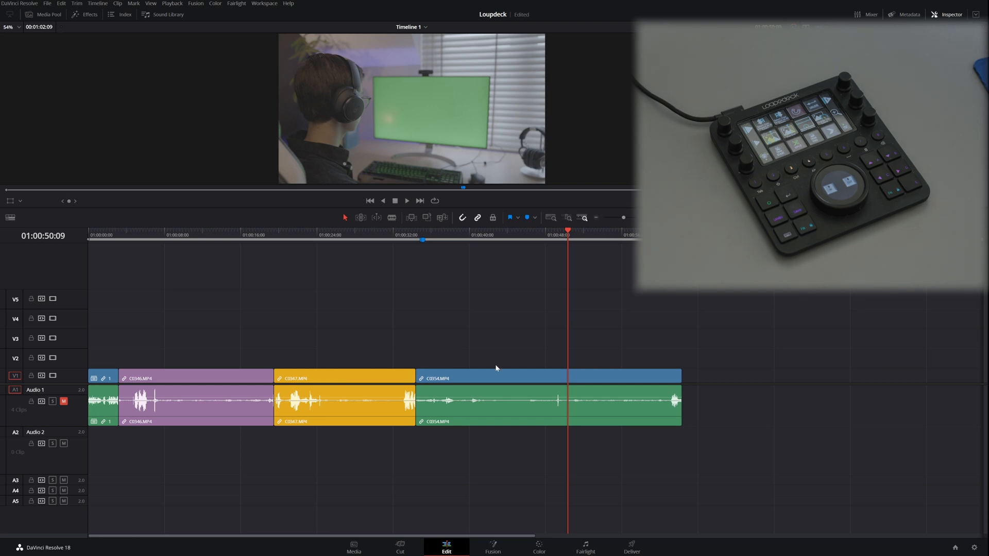
Step: Examine the context commands offered for C0354.MP4 and for an empty spot in the timeline
{"action": "right_click", "coordinate": [490, 376]}
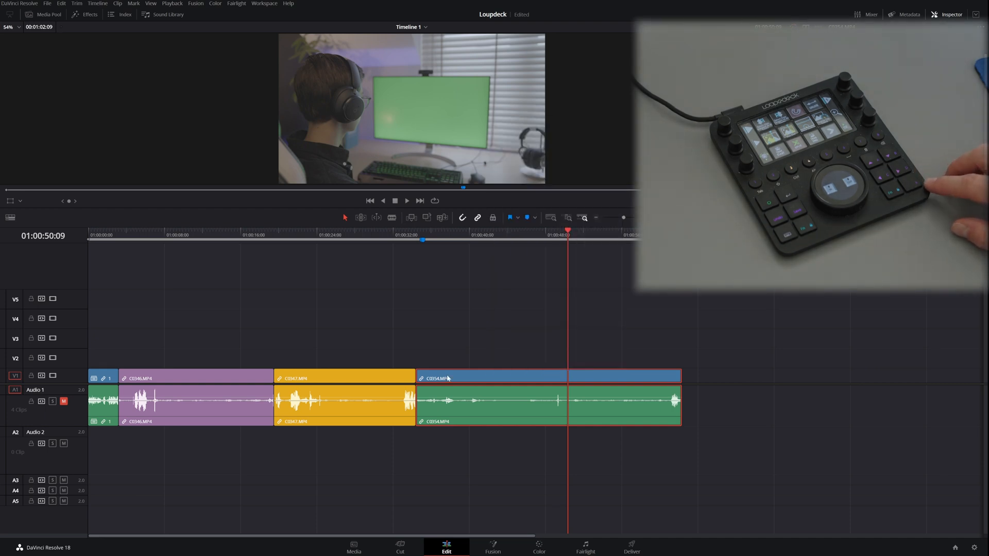
{"action": "right_click", "coordinate": [448, 378]}
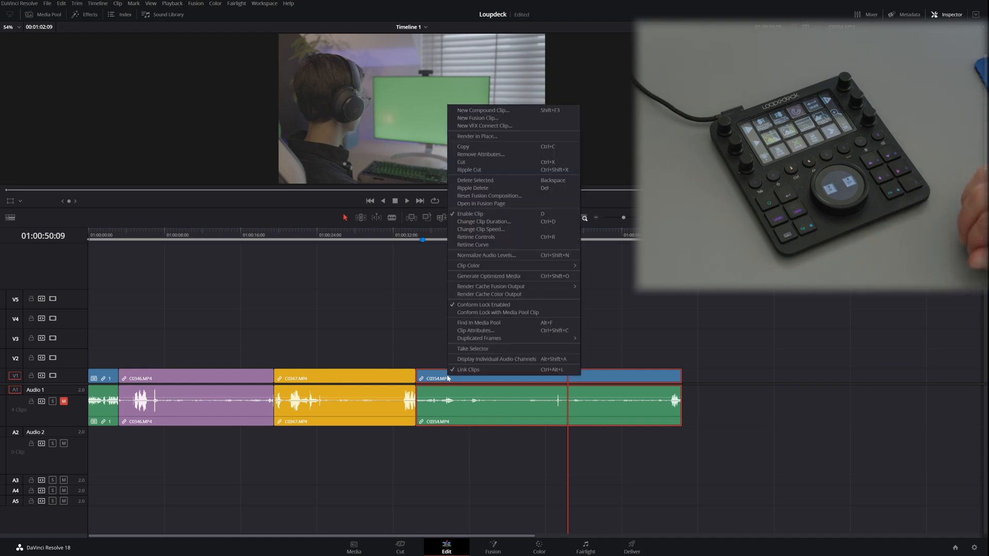
{"action": "left_click", "coordinate": [690, 380]}
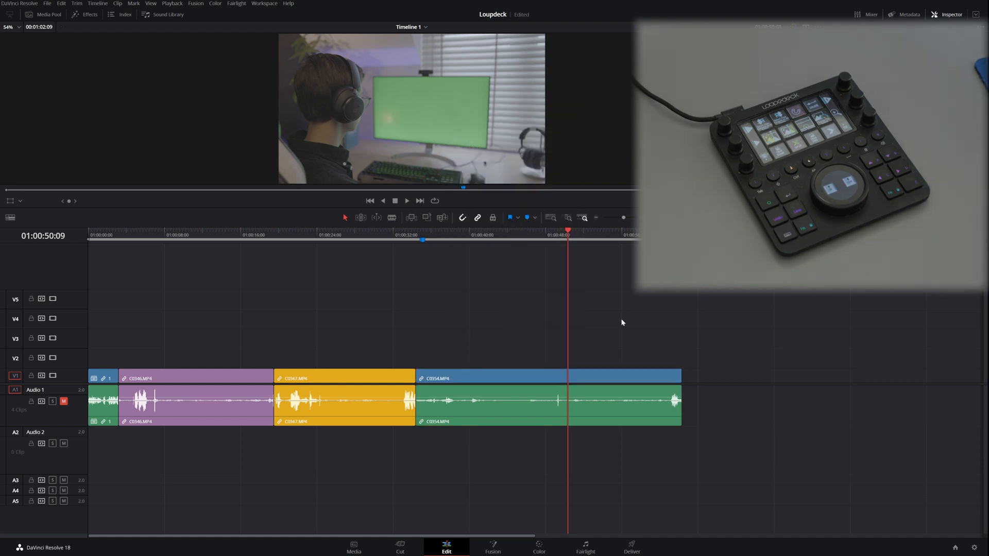
{"action": "right_click", "coordinate": [598, 332]}
{"action": "left_click", "coordinate": [507, 334]}
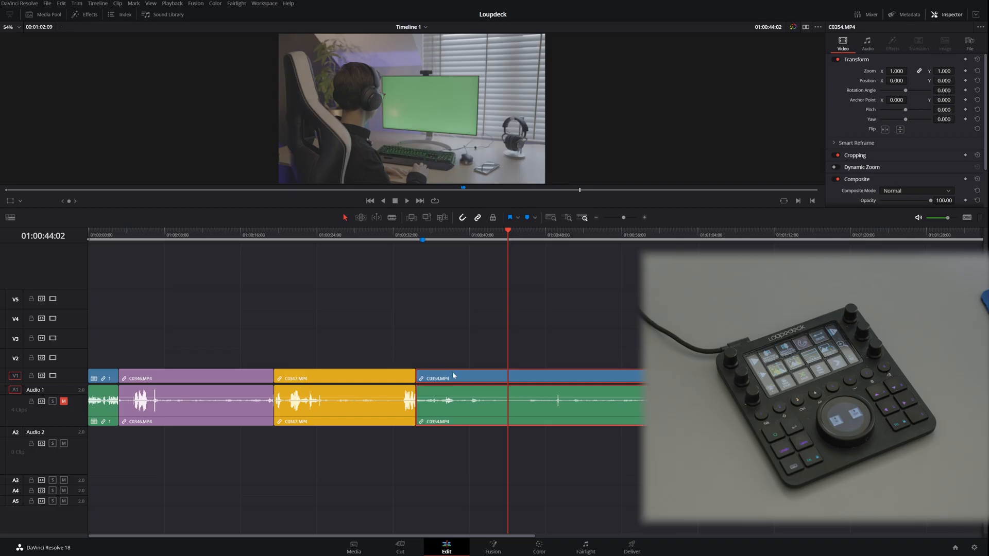
Step: Set the linked X and Y zoom of C0354.MP4 to 1.730
{"action": "left_click_drag", "start_coordinate": [896, 71], "coordinate": [935, 71]}
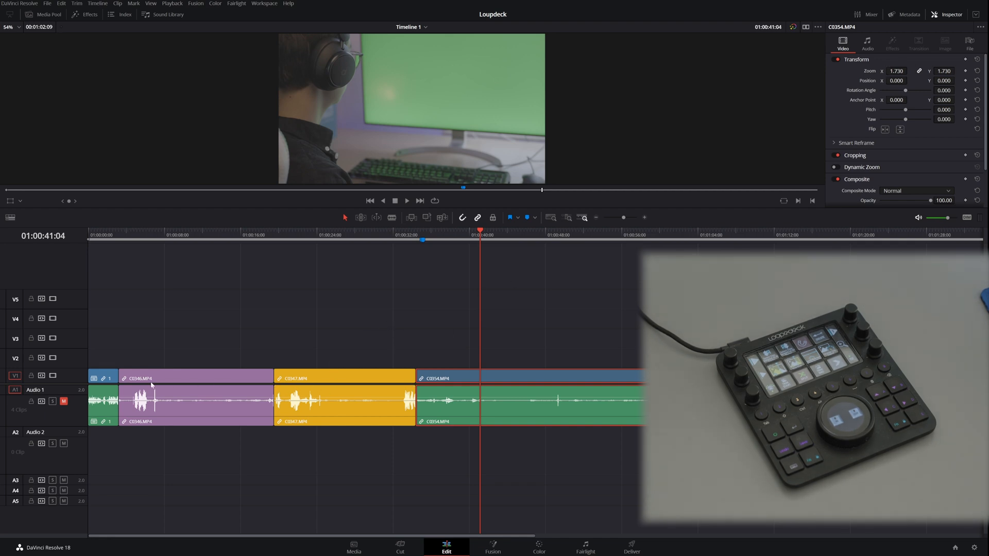
Step: Place the playhead at 01:00:29:04 in C0347.MP4 and select all clips from there back to the timeline's start
{"action": "left_click", "coordinate": [367, 238]}
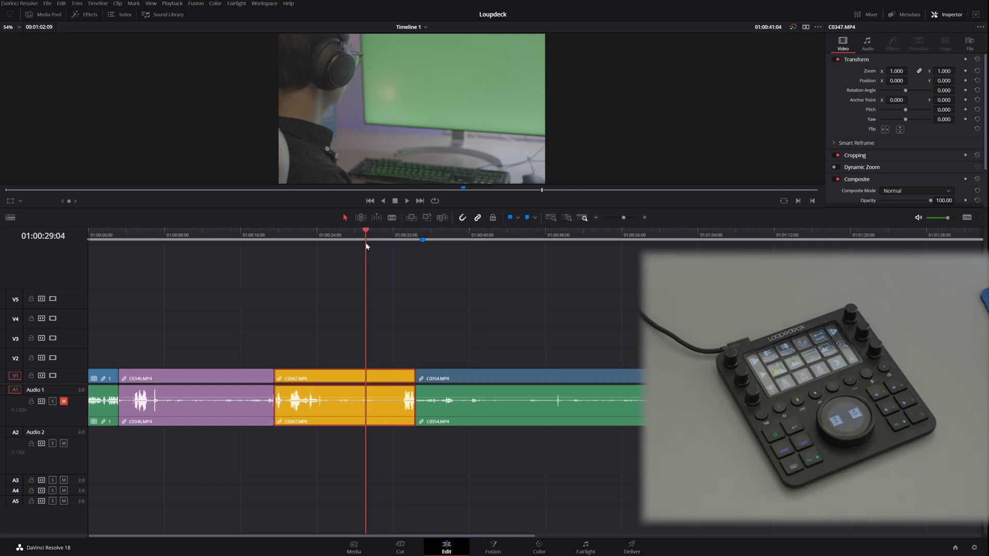
{"action": "key", "text": "ctrl+y"}
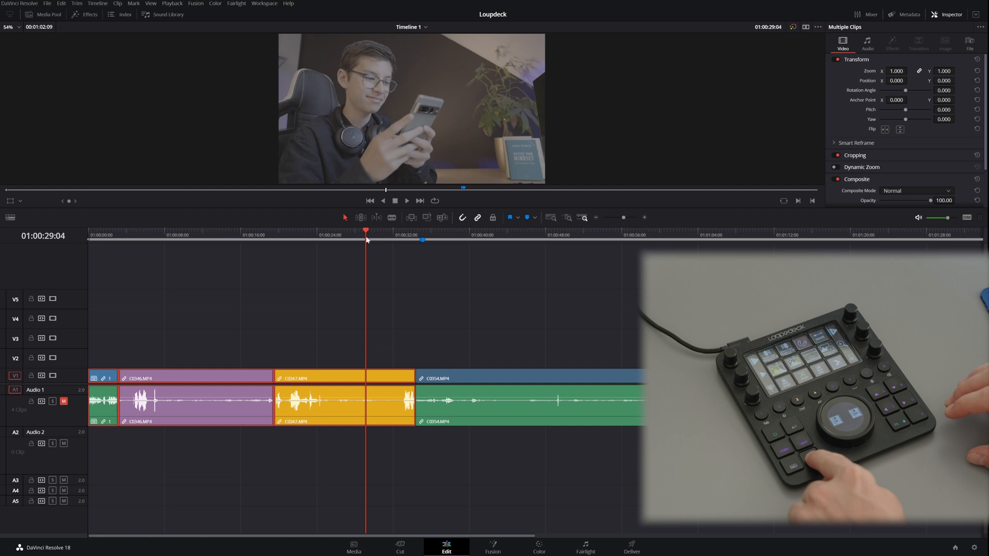
Step: Paste the copied Zoom, Scale X and Scale Y attributes onto the six selected clips and check C0346.MP4 and C0354.MP4
{"action": "key", "text": "alt+v"}
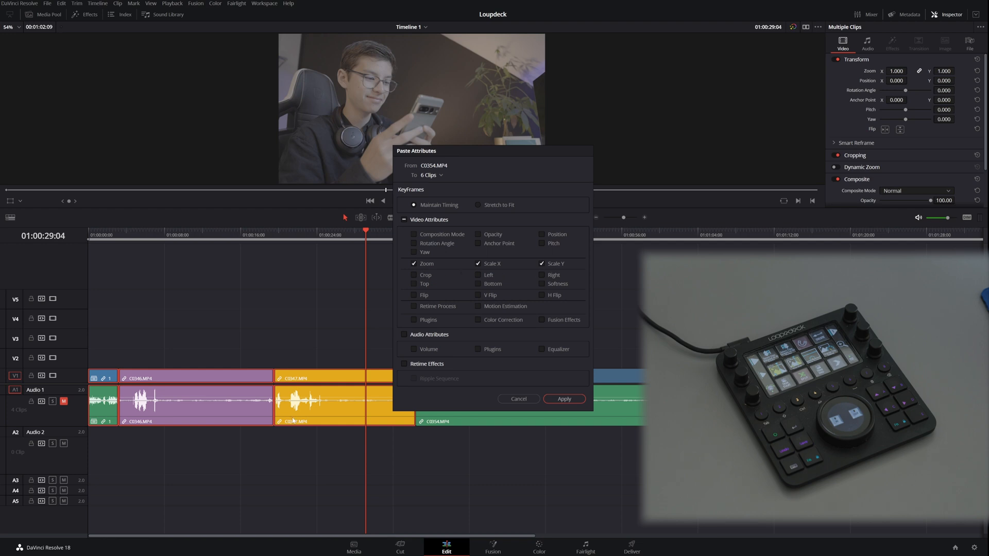
{"action": "left_click", "coordinate": [565, 399]}
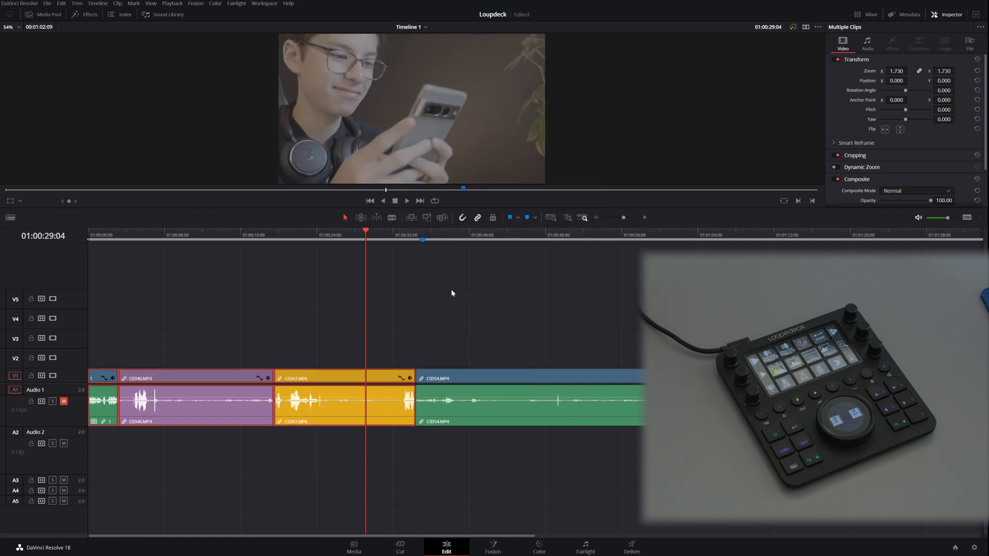
{"action": "left_click_drag", "start_coordinate": [325, 243], "coordinate": [234, 241]}
{"action": "left_click", "coordinate": [217, 381]}
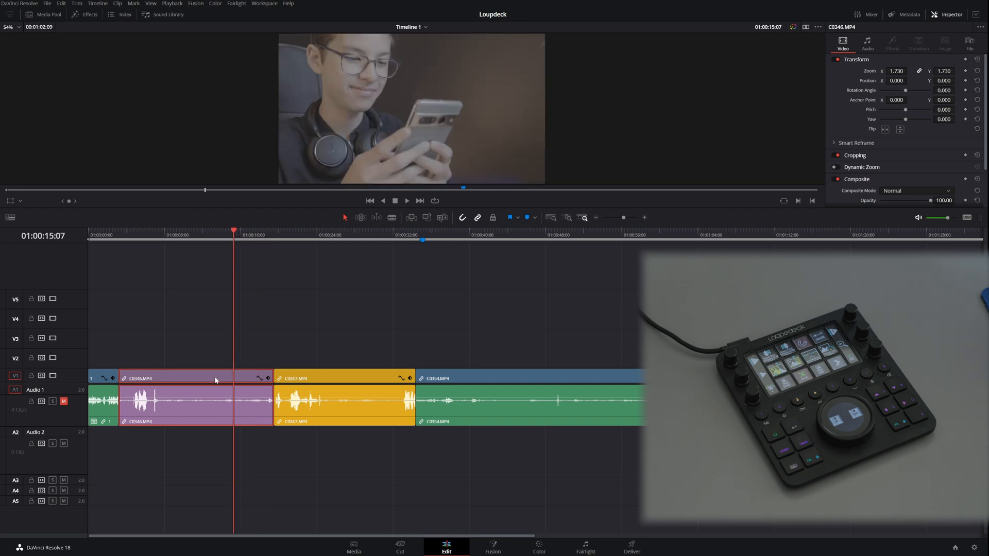
{"action": "left_click", "coordinate": [515, 381]}
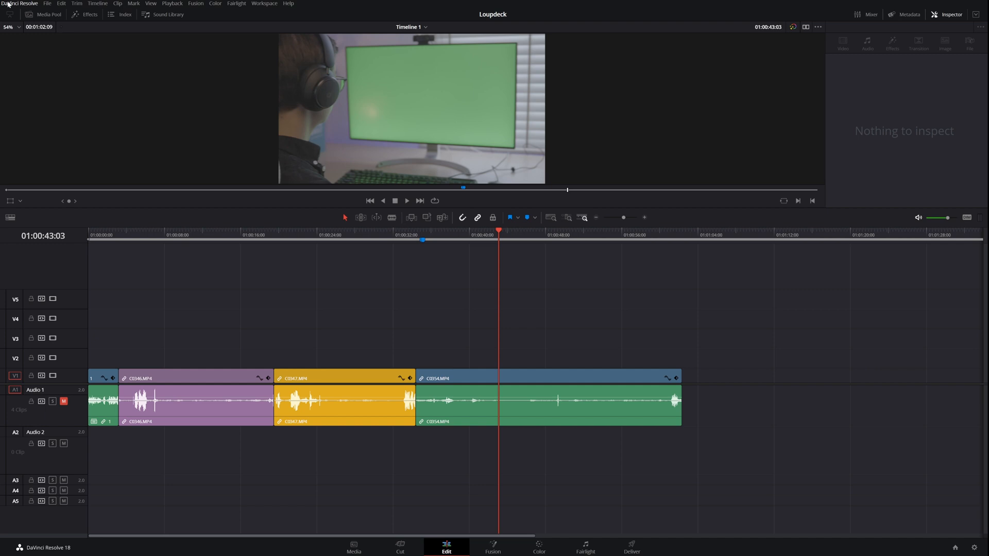
Step: Open the keyboard customization and look up the shortcut assigned to Enable Clip among the Clip commands
{"action": "left_click", "coordinate": [8, 4]}
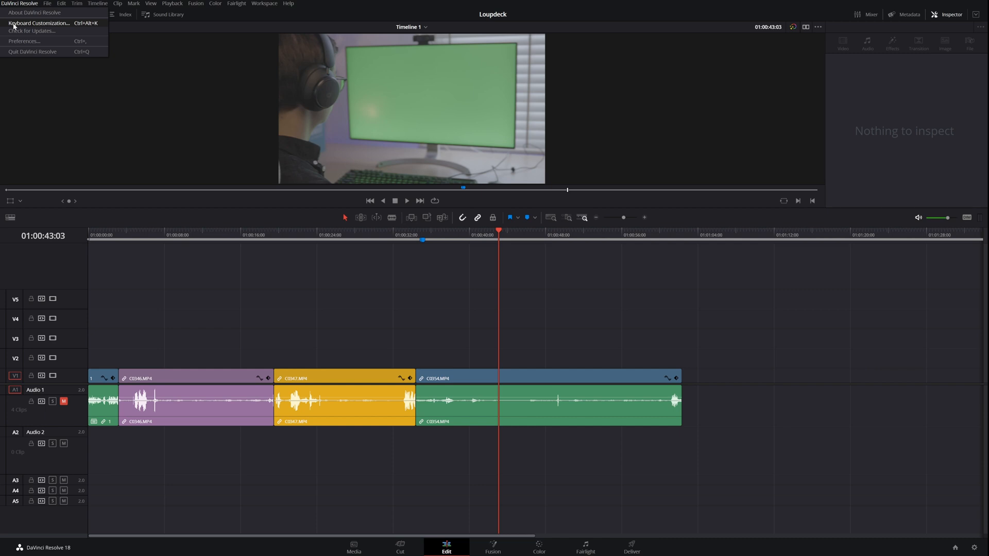
{"action": "left_click", "coordinate": [14, 24]}
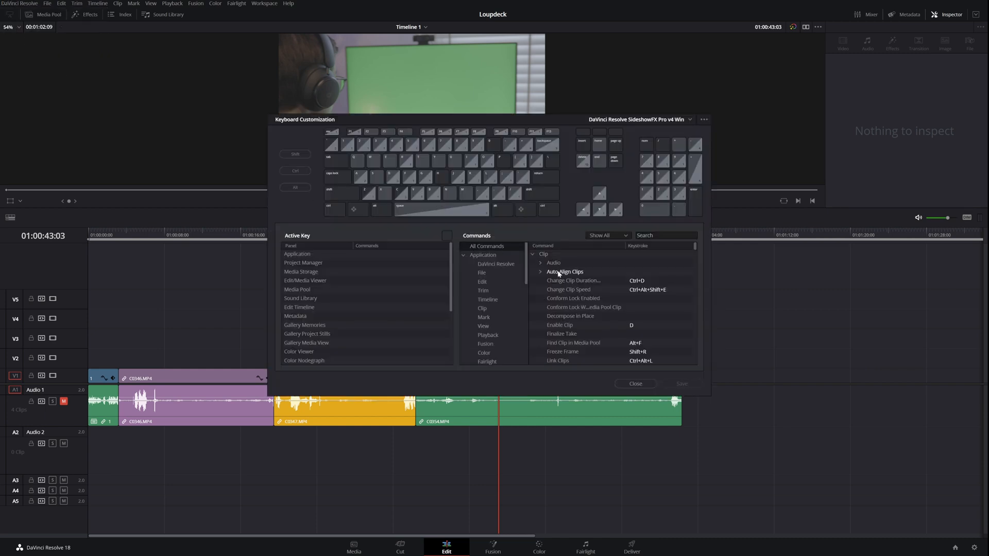
{"action": "scroll", "coordinate": [558, 272], "scroll_direction": "down", "scroll_amount": 3}
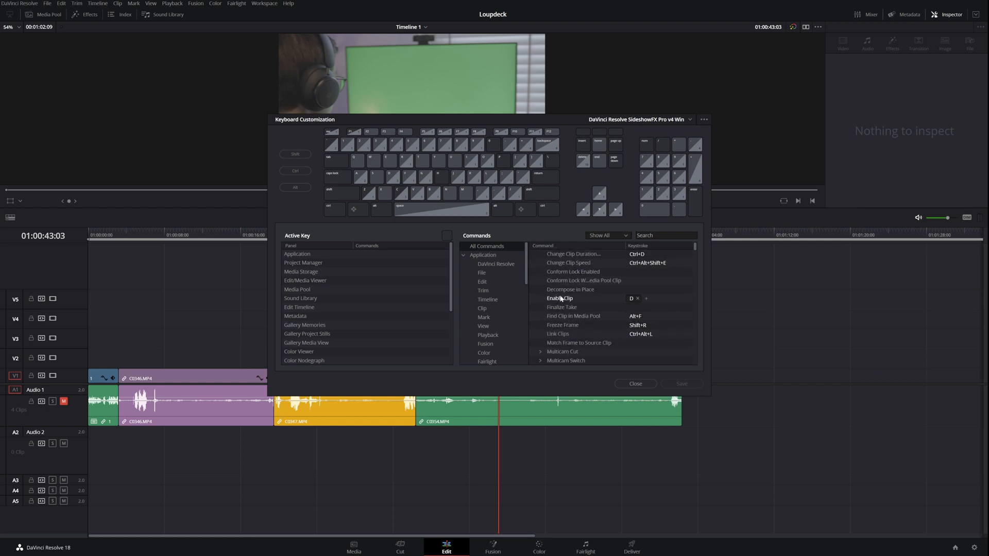
{"action": "left_click", "coordinate": [633, 298]}
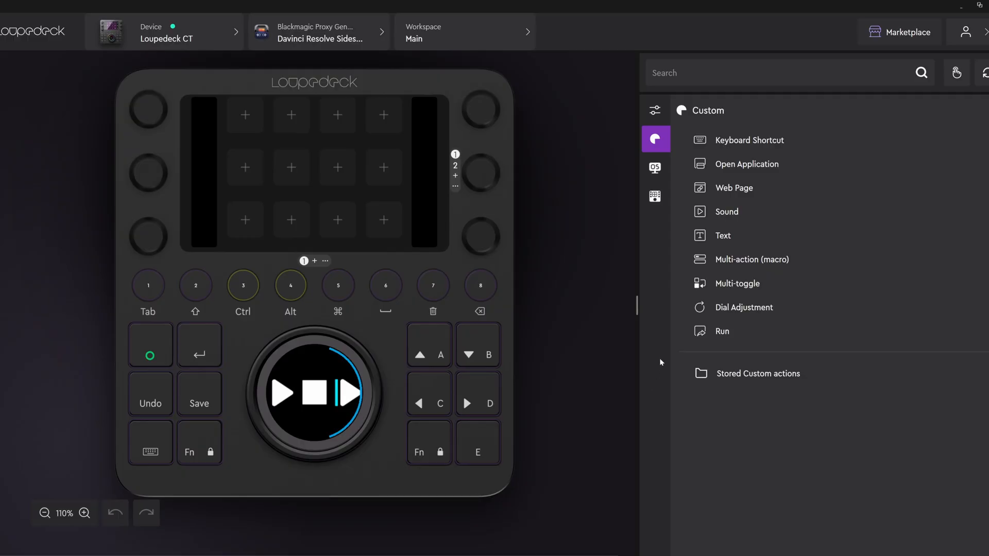
Step: In the Loupedeck software, review the available devices with Loupedeck CT chosen, and the list of application profiles
{"action": "left_click", "coordinate": [134, 42]}
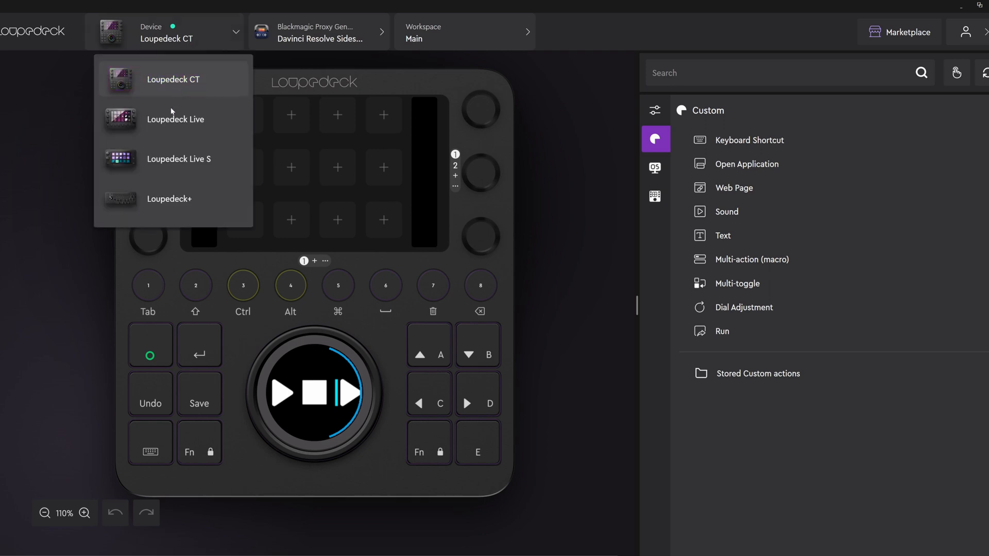
{"action": "left_click", "coordinate": [144, 83]}
{"action": "left_click", "coordinate": [288, 32]}
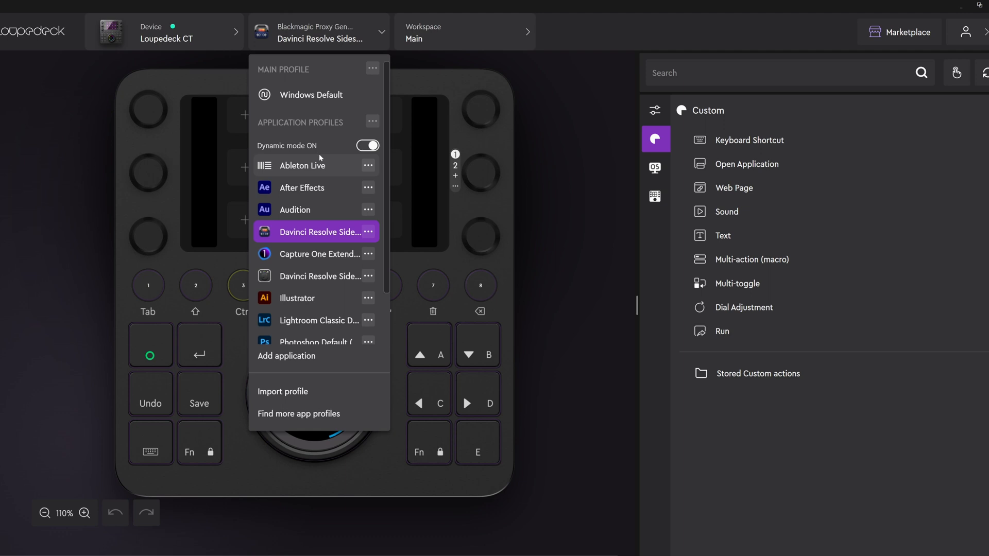
Step: Switch the Loupedeck CT to the Editing workspace and show its third touch page, Editing3
{"action": "left_click", "coordinate": [482, 38]}
{"action": "left_click", "coordinate": [482, 39]}
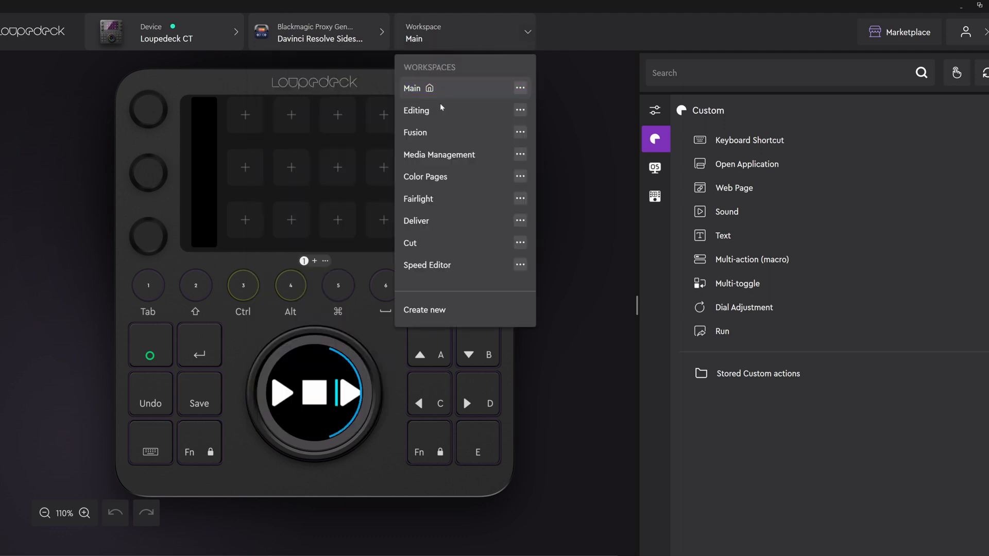
{"action": "left_click", "coordinate": [421, 113]}
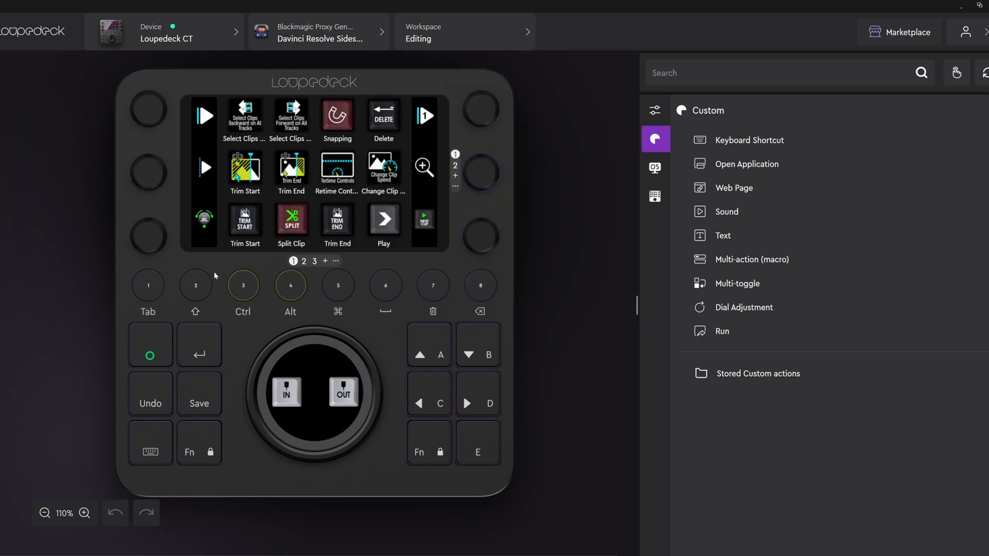
{"action": "left_click", "coordinate": [315, 262]}
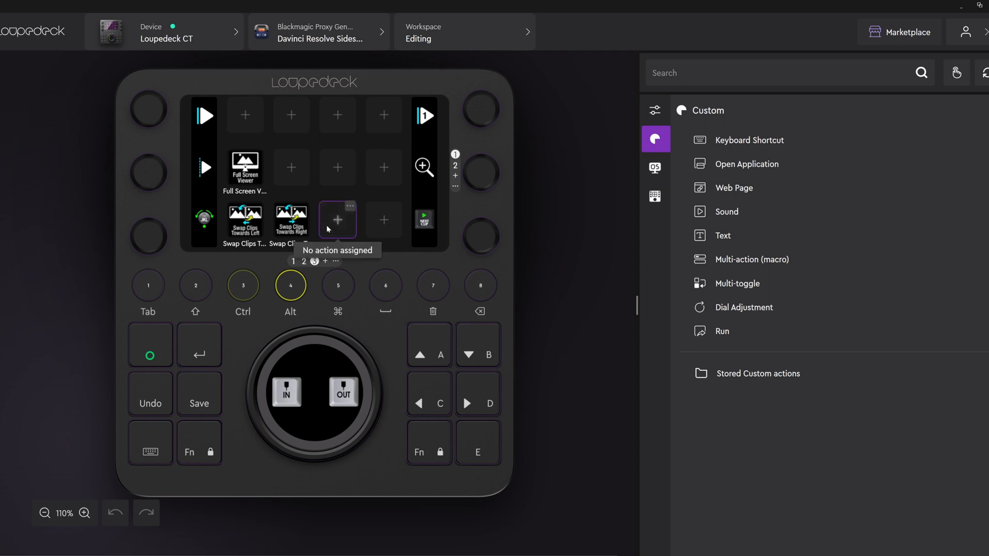
{"action": "left_click", "coordinate": [348, 205]}
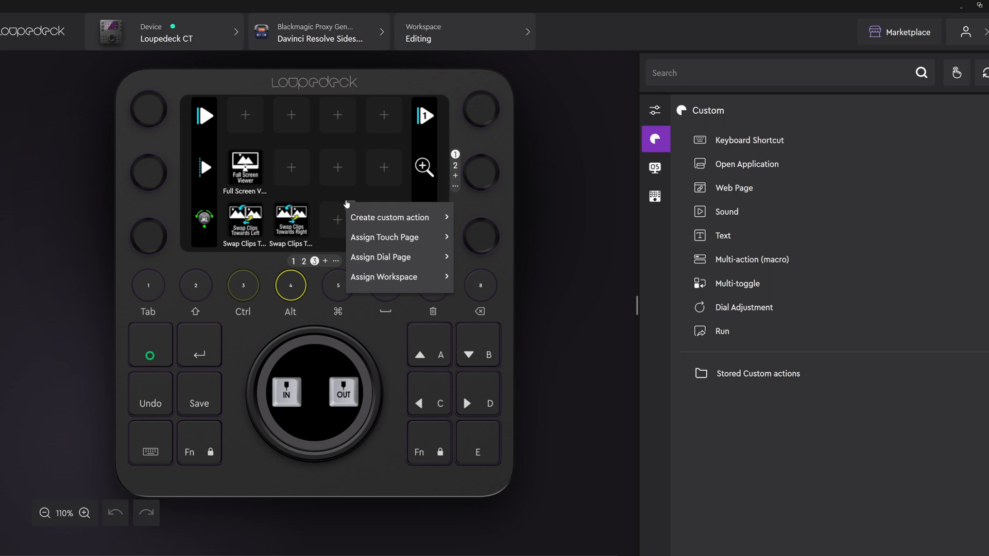
{"action": "mouse_move", "coordinate": [356, 217]}
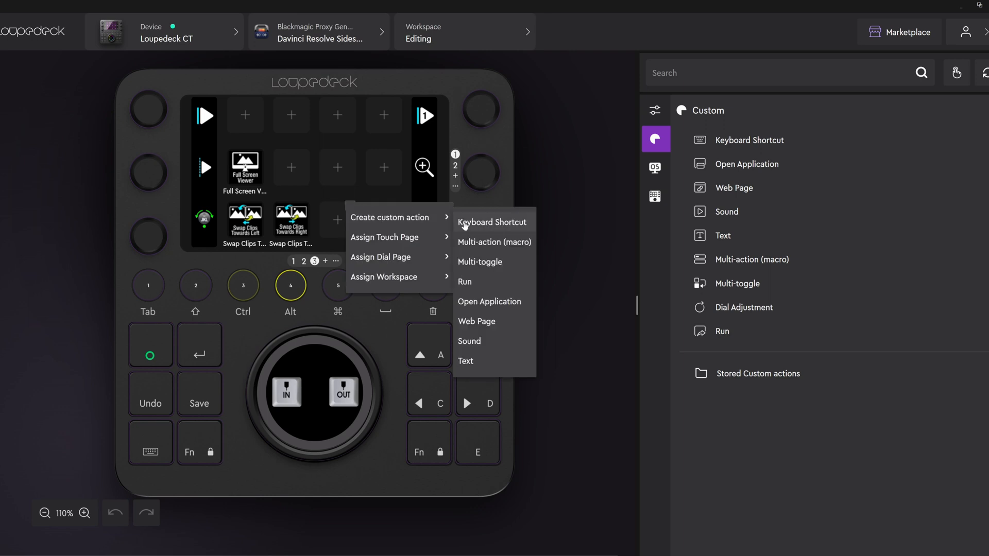
{"action": "left_click", "coordinate": [480, 223]}
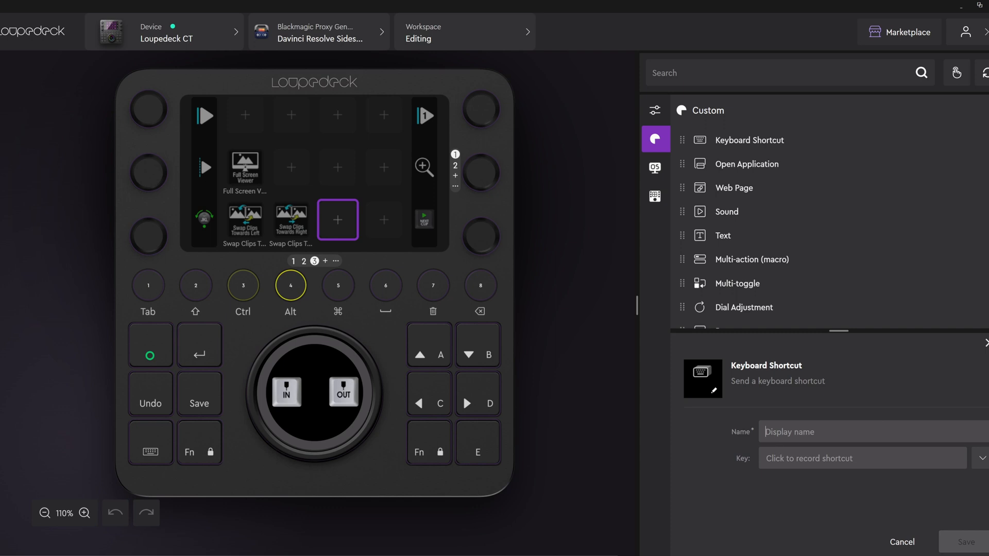
{"action": "left_click", "coordinate": [779, 461]}
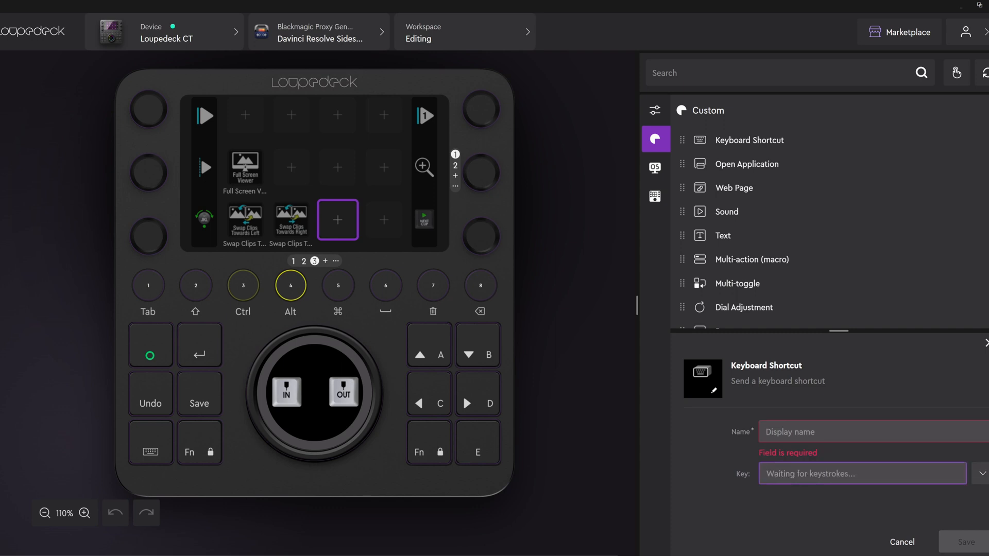
{"action": "key", "text": "ctrl+shift+x"}
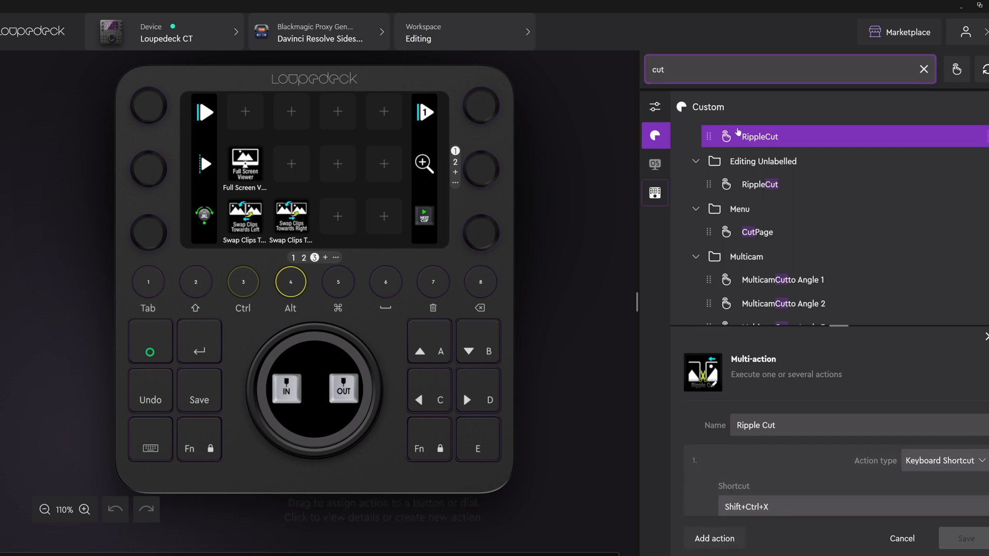
Step: Try assigning the Ripple Cut action to touch page 3, and unassign it from the first slot of the upper row
{"action": "left_click_drag", "start_coordinate": [752, 141], "coordinate": [337, 216]}
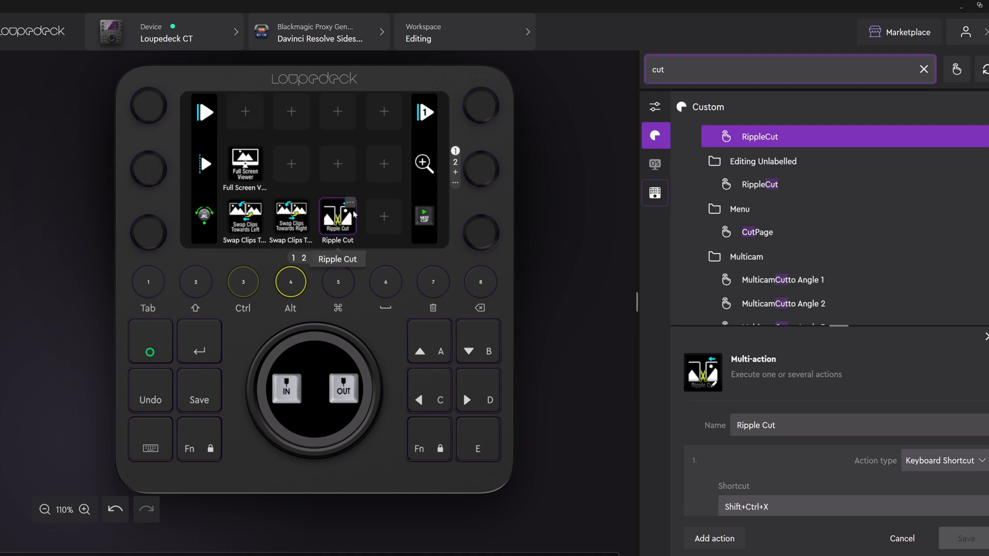
{"action": "left_click_drag", "start_coordinate": [341, 219], "coordinate": [255, 105]}
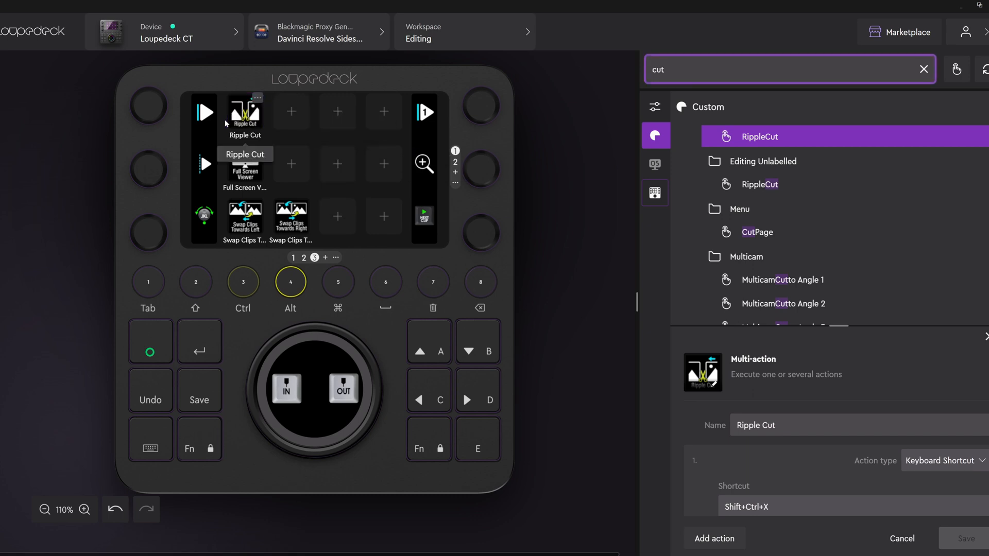
{"action": "left_click", "coordinate": [256, 100]}
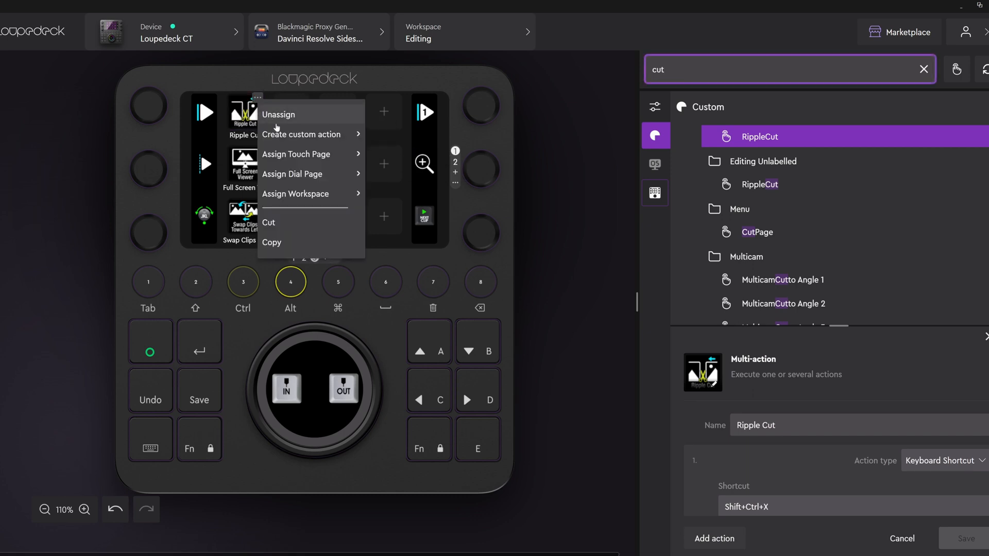
{"action": "left_click", "coordinate": [282, 114]}
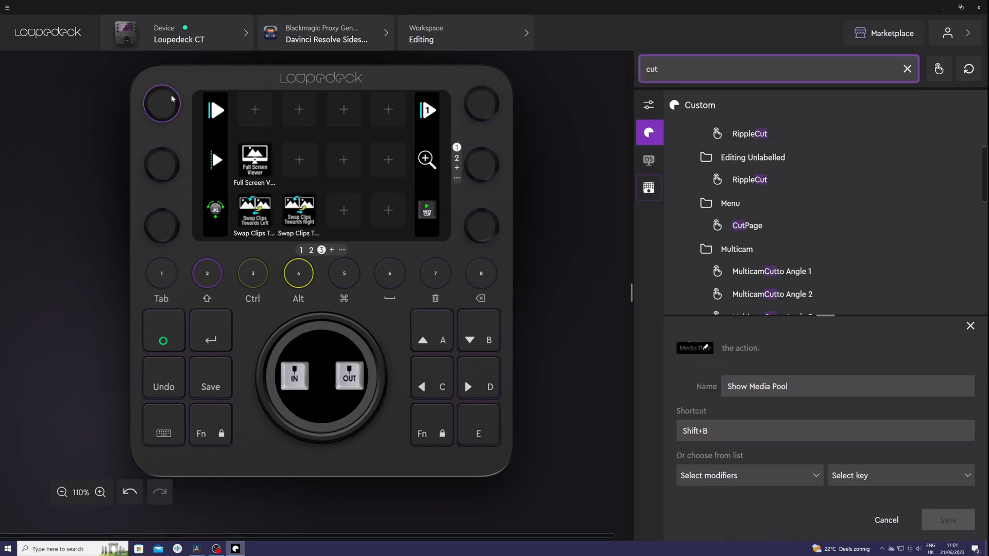
Step: Examine the wheel's actions and adjustments, including the In and Out shortcuts on its first page and the assignments on its second
{"action": "mouse_move", "coordinate": [162, 106]}
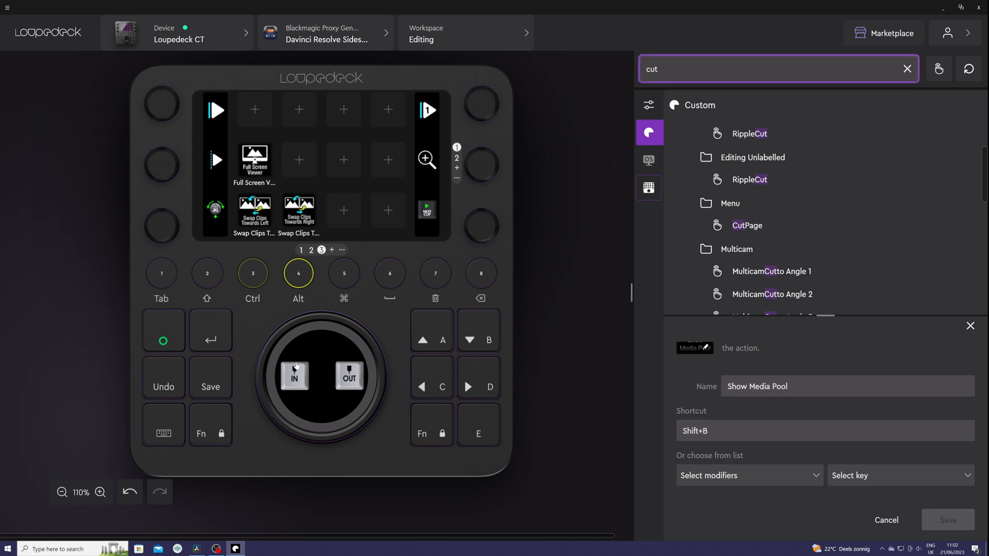
{"action": "left_click", "coordinate": [308, 359]}
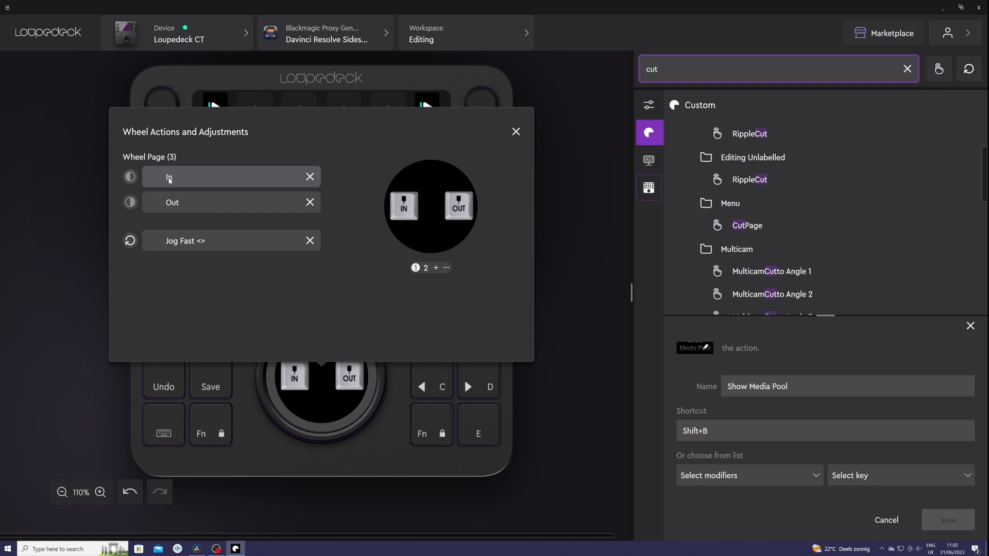
{"action": "left_click", "coordinate": [170, 179]}
{"action": "left_click", "coordinate": [189, 212]}
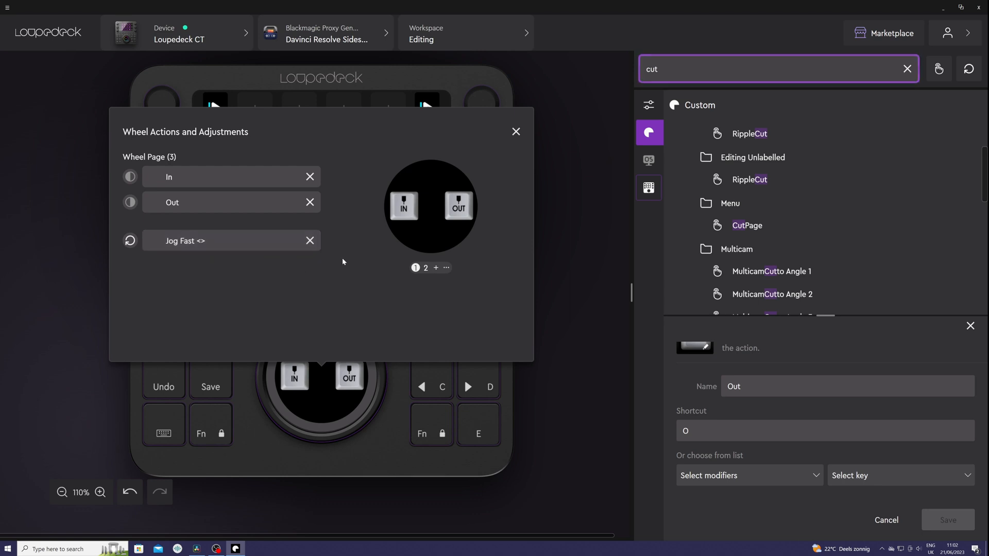
{"action": "left_click", "coordinate": [426, 268]}
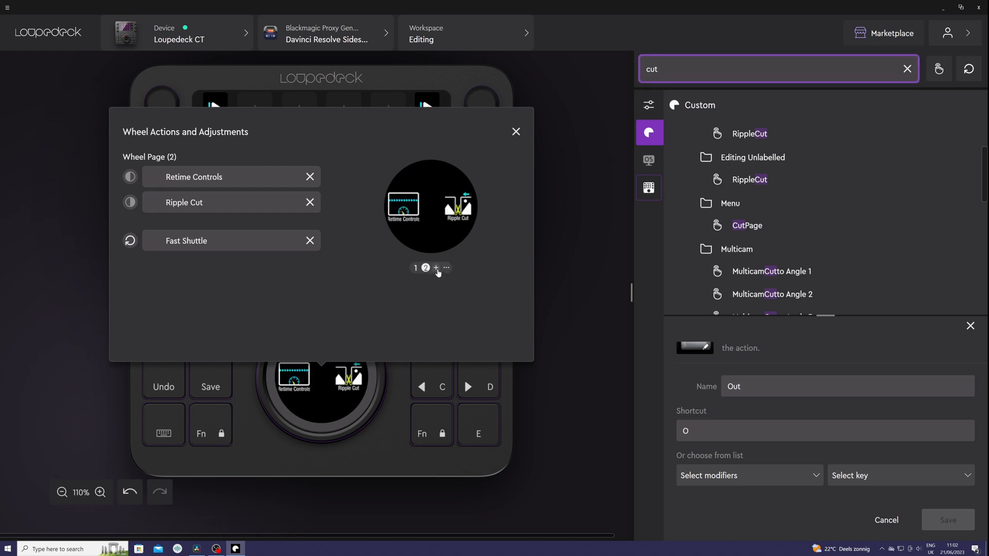
Step: Add a third wheel page with the Buttons 3×1 horizontal layout
{"action": "left_click", "coordinate": [436, 268]}
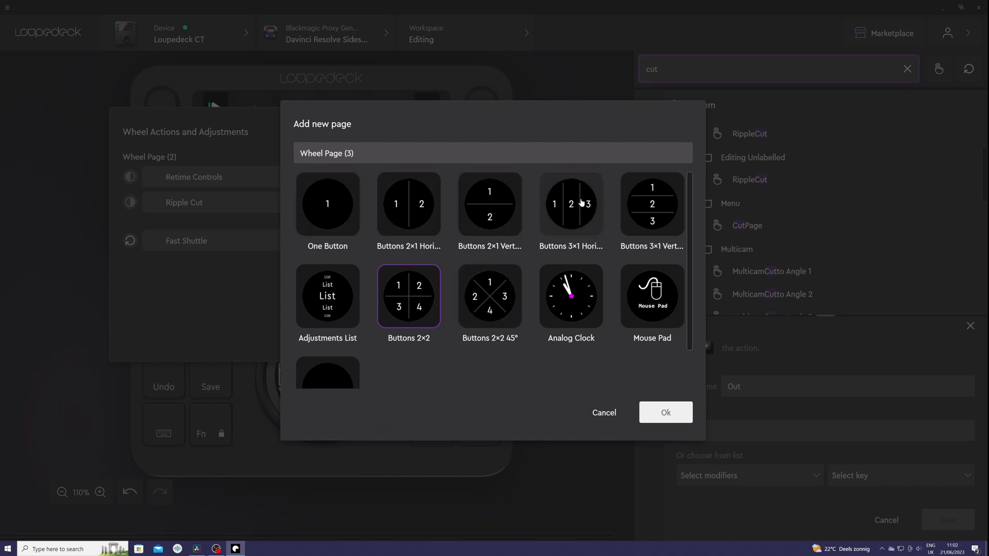
{"action": "scroll", "coordinate": [592, 214], "scroll_direction": "down", "scroll_amount": 1}
{"action": "scroll", "coordinate": [513, 269], "scroll_direction": "up", "scroll_amount": 1}
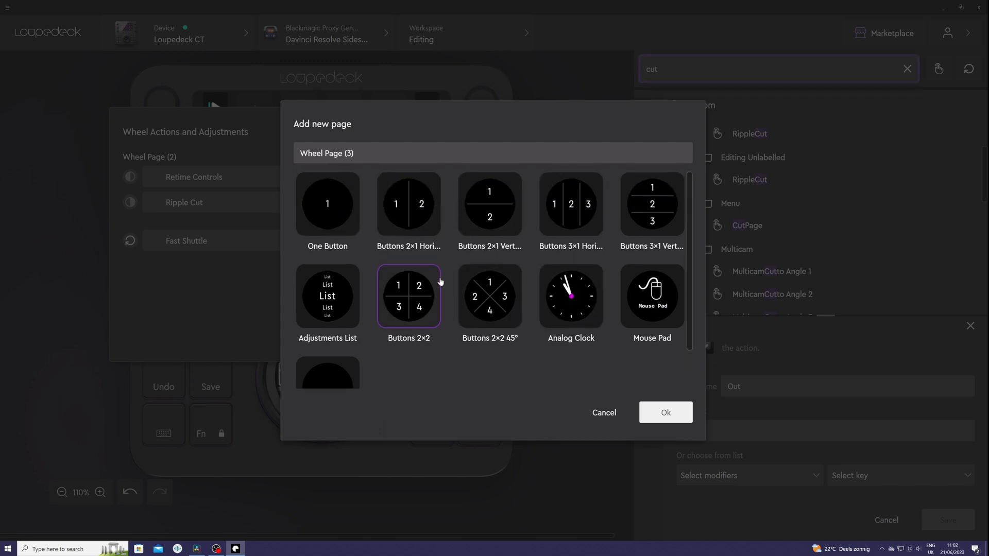
{"action": "left_click", "coordinate": [324, 224]}
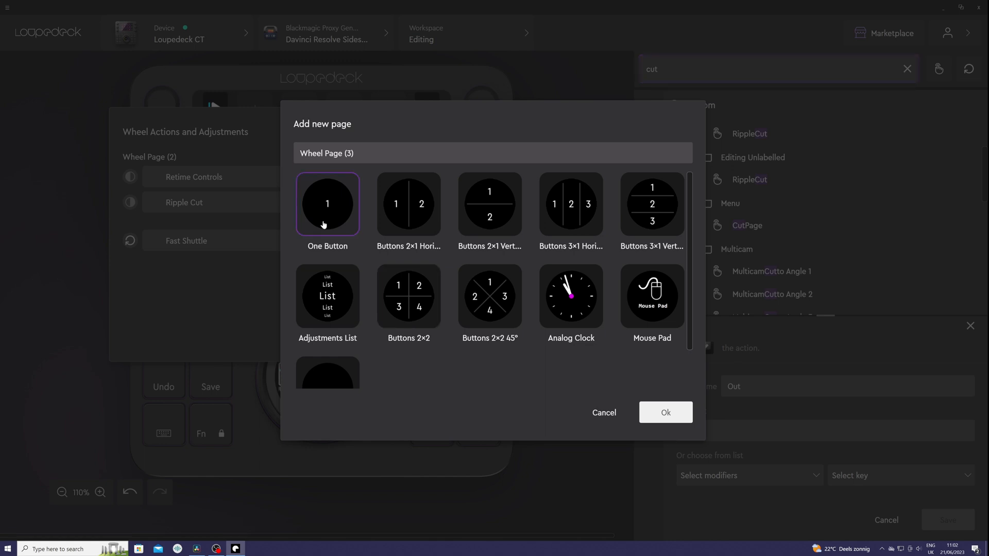
{"action": "left_click", "coordinate": [393, 204]}
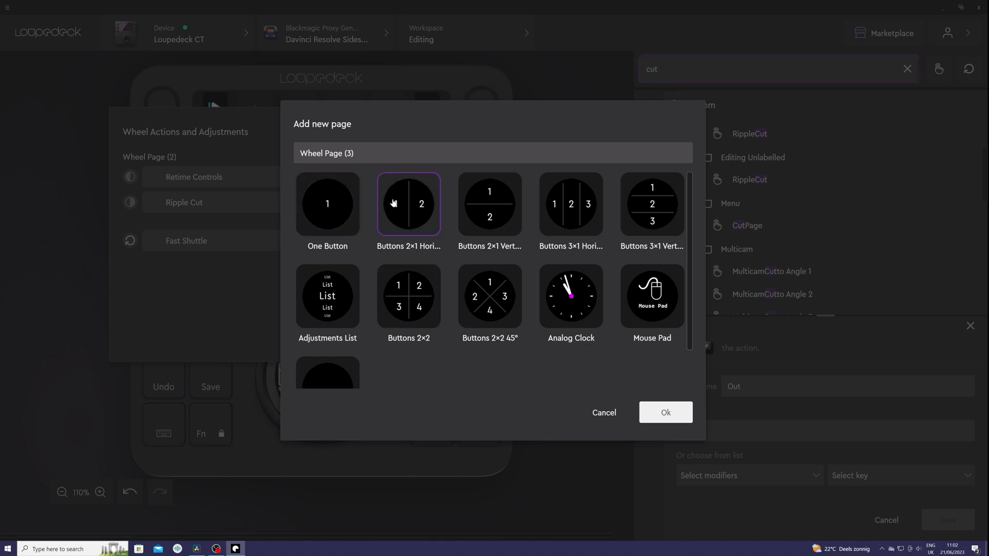
{"action": "left_click", "coordinate": [574, 205]}
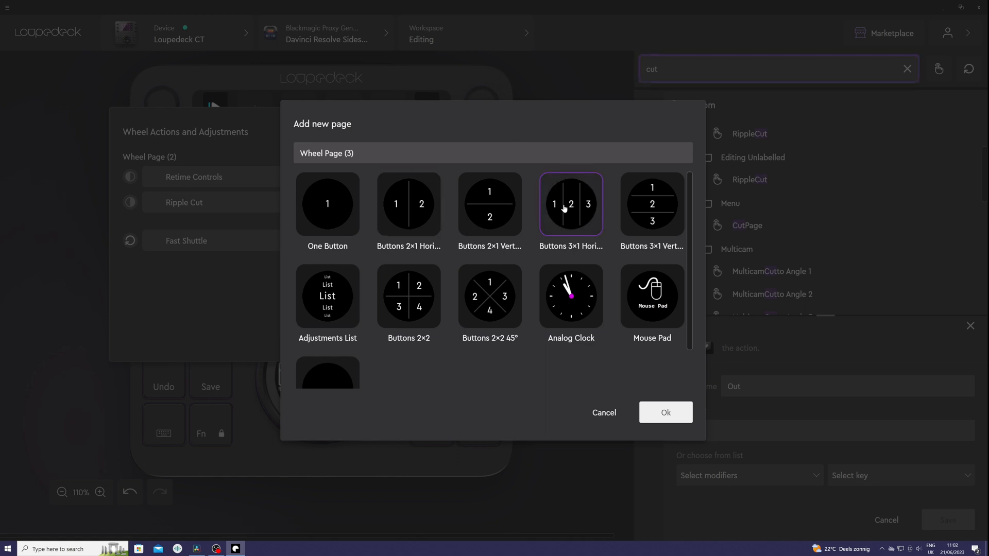
{"action": "left_click", "coordinate": [651, 420]}
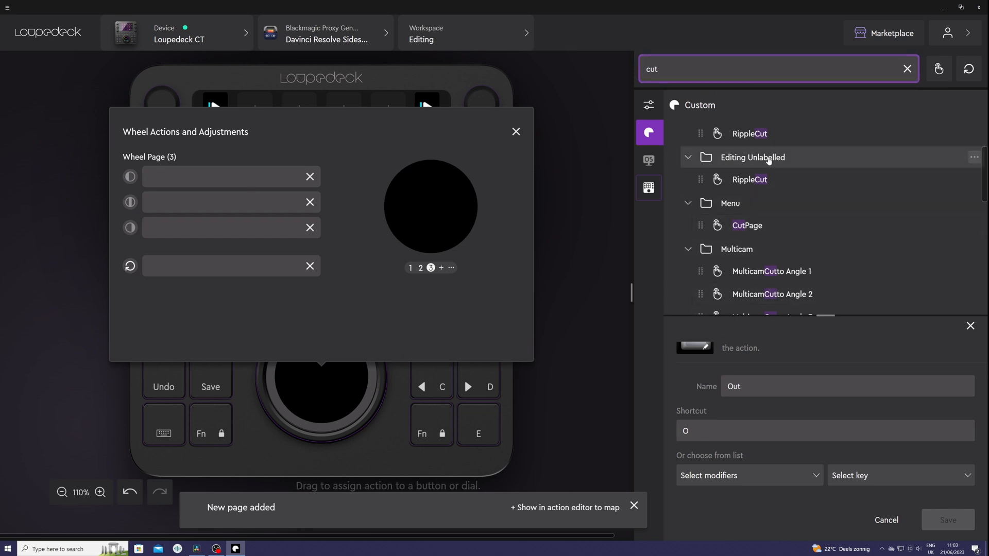
Step: Assign Ripple Cut, Delete Gaps and Delete Marker, in that order, to the three buttons of wheel page 3
{"action": "left_click_drag", "start_coordinate": [749, 134], "coordinate": [217, 175]}
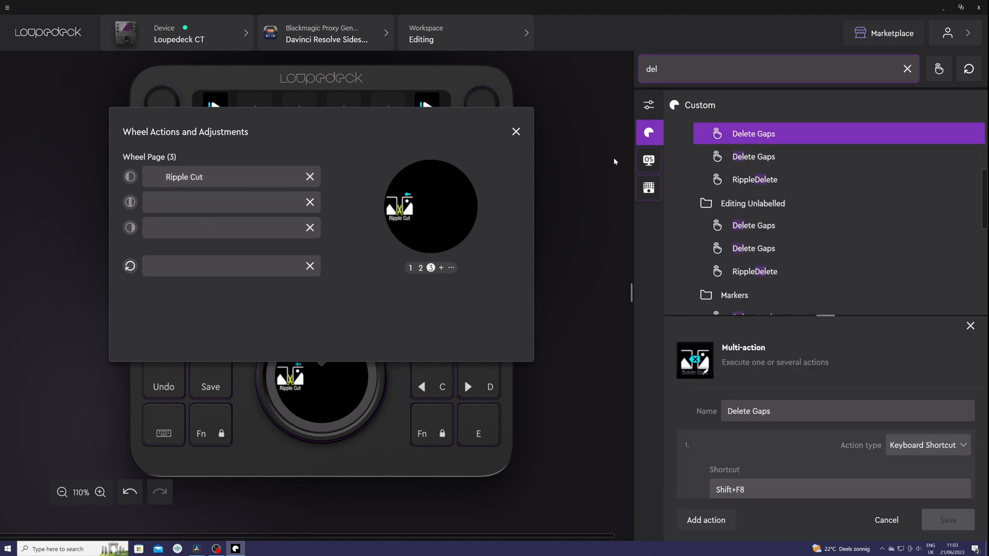
{"action": "left_click_drag", "start_coordinate": [758, 138], "coordinate": [249, 205]}
{"action": "scroll", "coordinate": [757, 239], "scroll_direction": "down", "scroll_amount": 2}
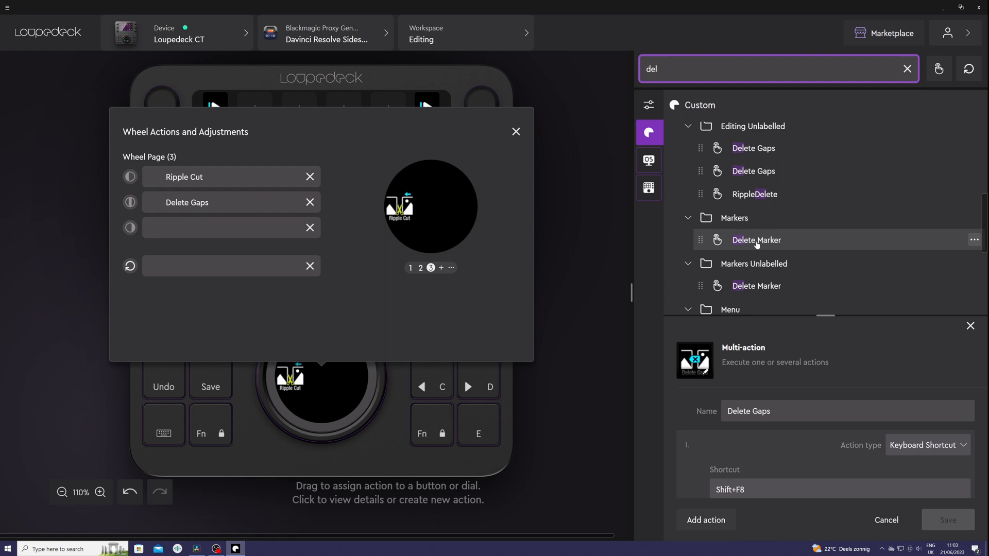
{"action": "mouse_move", "coordinate": [763, 245]}
{"action": "left_mouse_down"}
{"action": "mouse_move", "coordinate": [472, 254]}
{"action": "mouse_move", "coordinate": [233, 232]}
{"action": "left_mouse_up"}
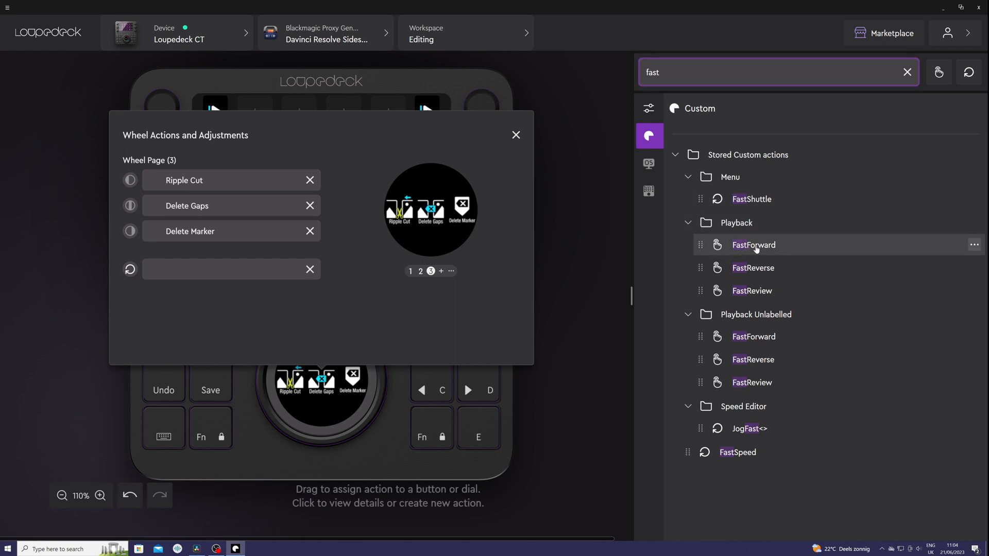
Step: Assign the FastShuttle adjustment to the rotation of the wheel on wheel page 3
{"action": "mouse_move", "coordinate": [757, 248]}
{"action": "left_mouse_down"}
{"action": "mouse_move", "coordinate": [290, 253]}
{"action": "mouse_move", "coordinate": [240, 270]}
{"action": "mouse_move", "coordinate": [748, 252]}
{"action": "left_mouse_up"}
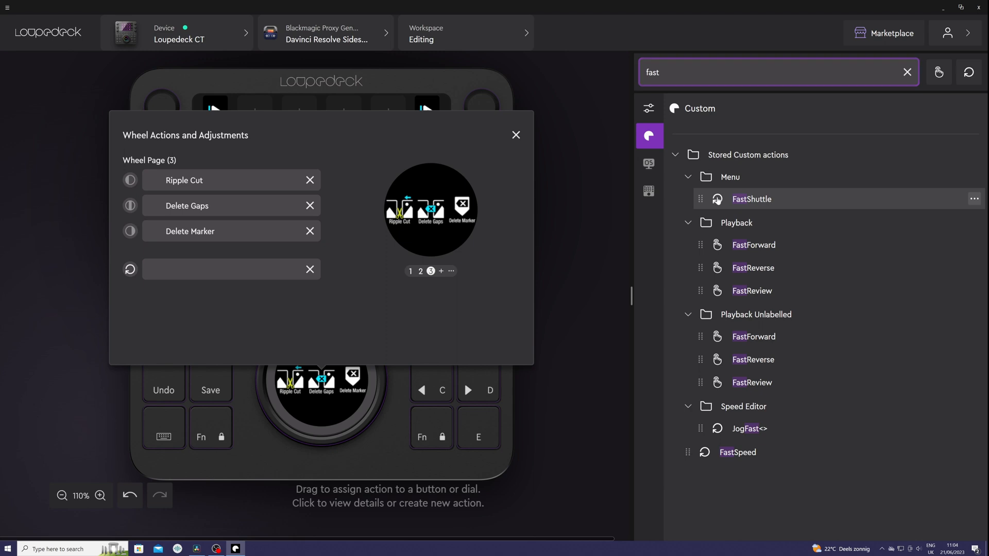
{"action": "left_click_drag", "start_coordinate": [746, 206], "coordinate": [252, 271]}
Step: Delete the third wheel page and return to wheel page 1 with the In and Out buttons
{"action": "mouse_move", "coordinate": [451, 271]}
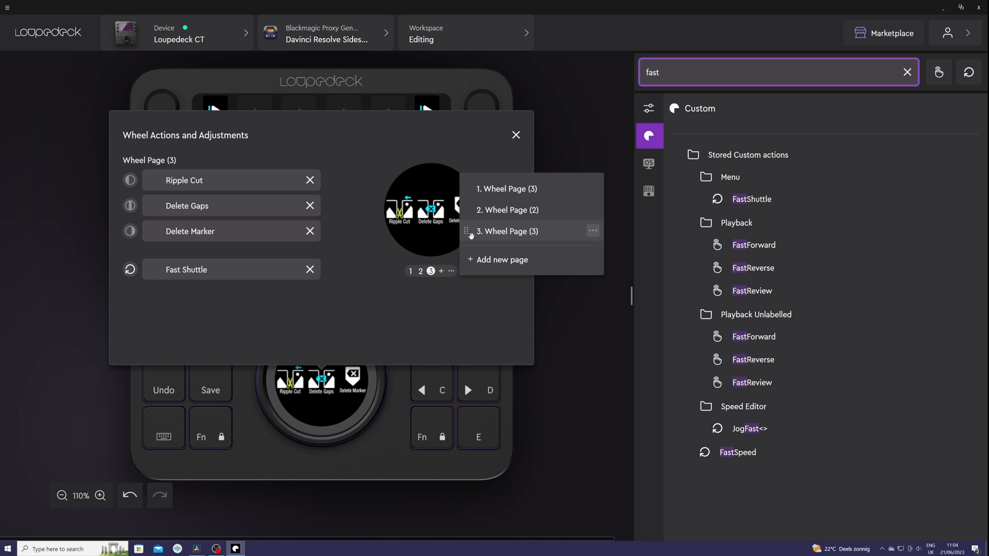
{"action": "left_click_drag", "start_coordinate": [466, 234], "coordinate": [490, 241]}
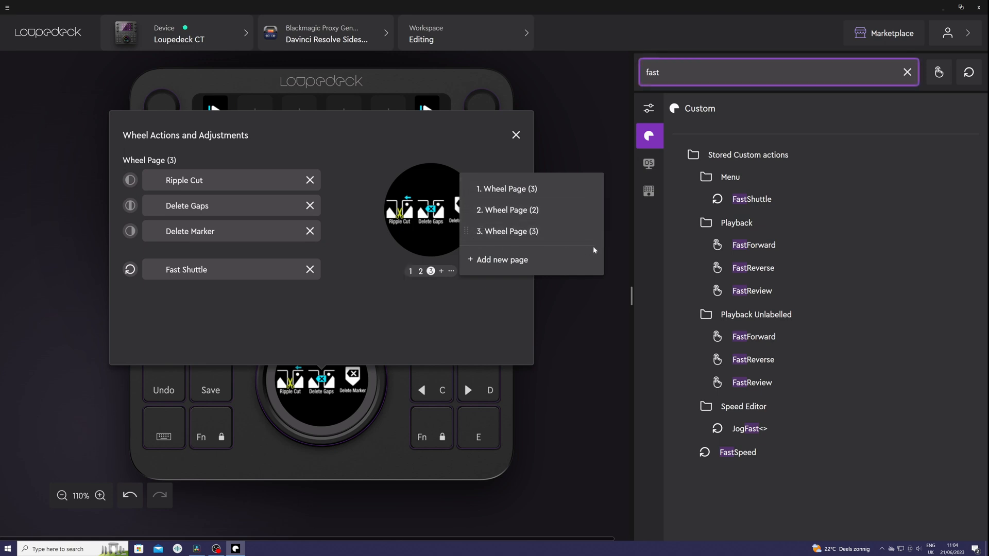
{"action": "left_click", "coordinate": [593, 232]}
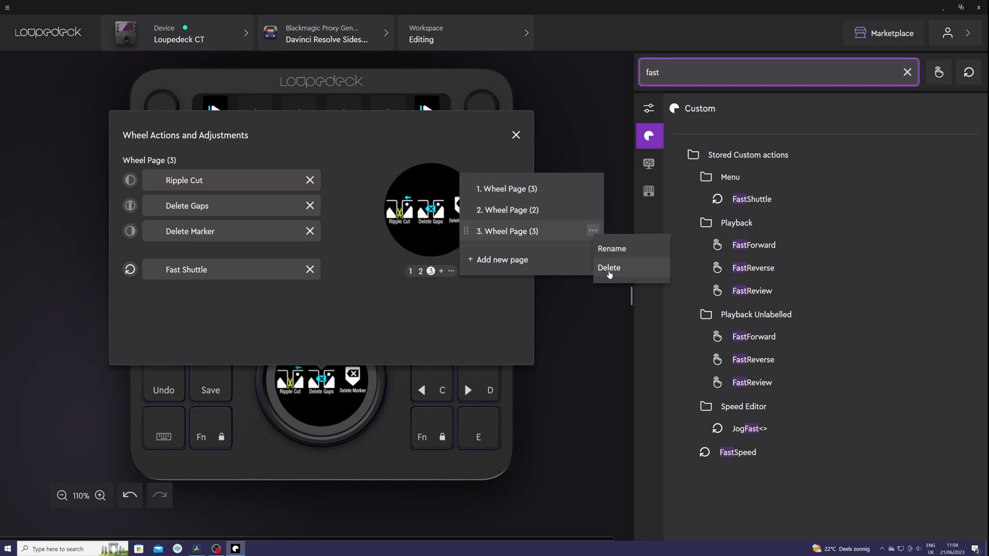
{"action": "left_click", "coordinate": [610, 269]}
{"action": "left_click", "coordinate": [595, 309]}
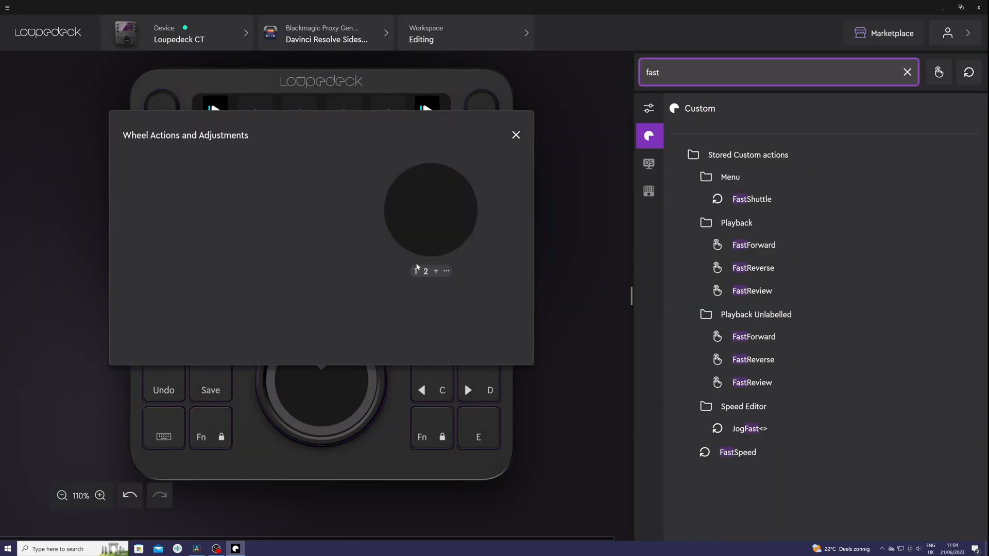
{"action": "left_click", "coordinate": [417, 267]}
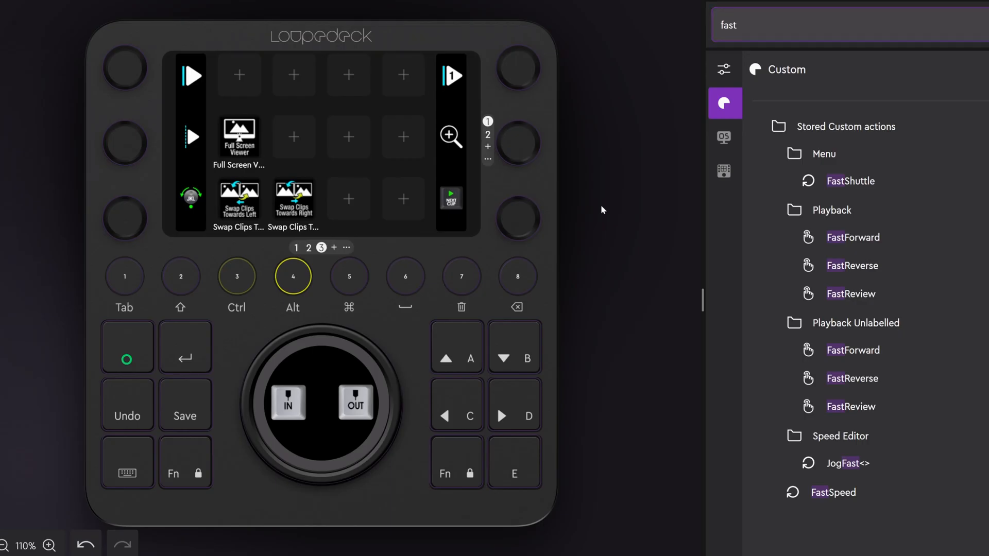